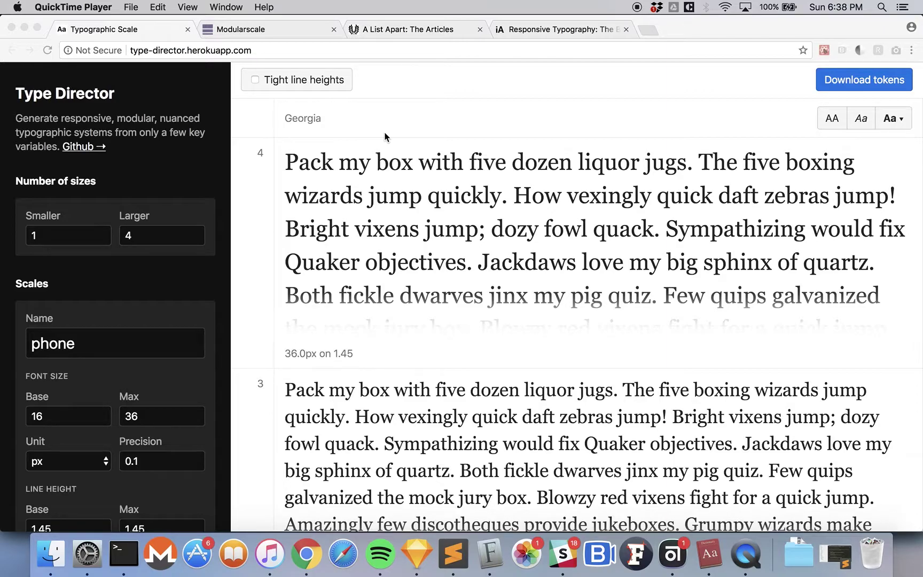
- In the Modular Scale calculator, highlight the 16px base and the 16px and 32px sizes, and set the ratio to 1:1.618 – golden section
click(281, 31)
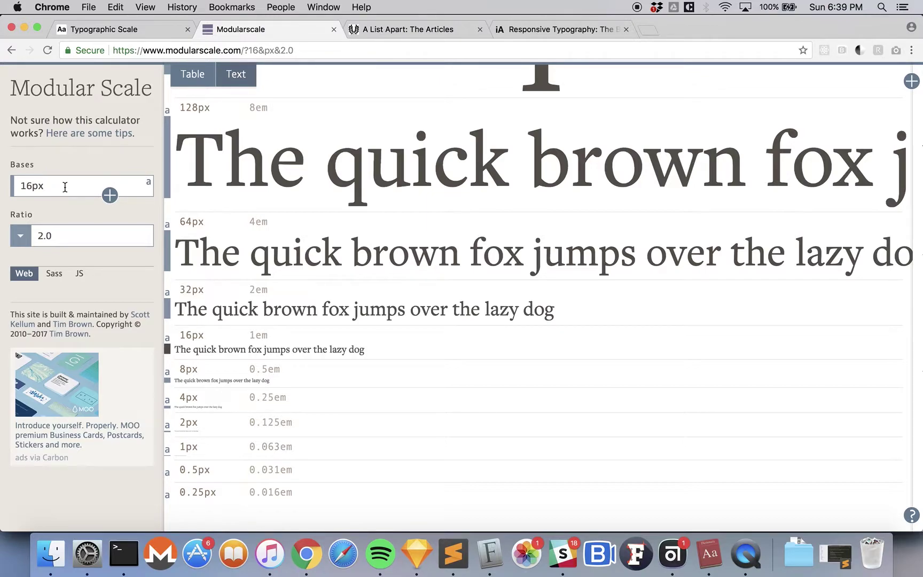
drag(64, 187, 20, 186)
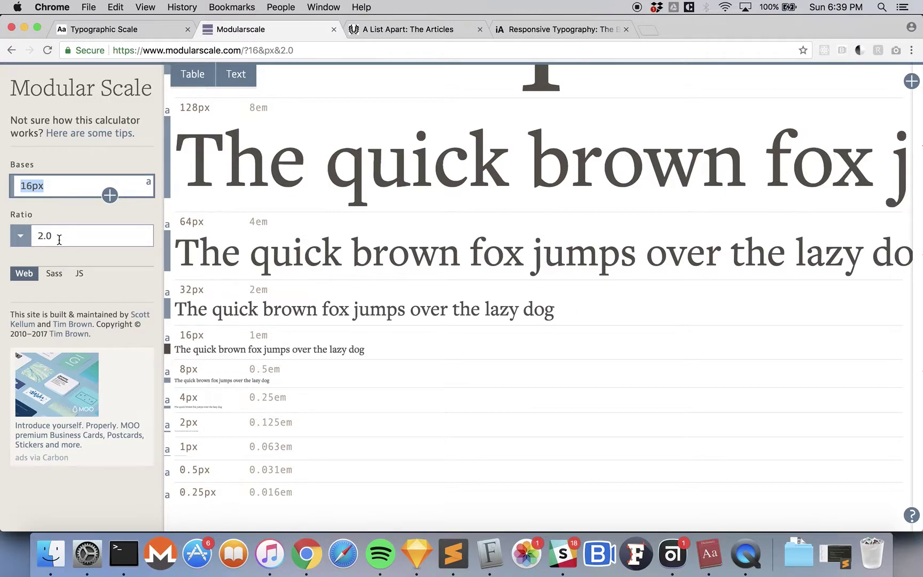
click(181, 335)
drag(181, 335, 205, 335)
drag(180, 289, 203, 289)
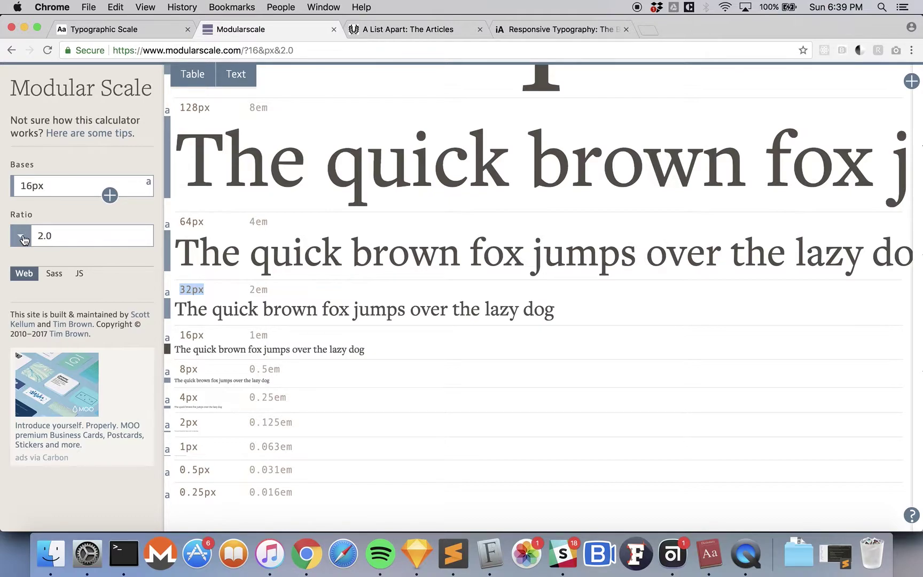
click(23, 238)
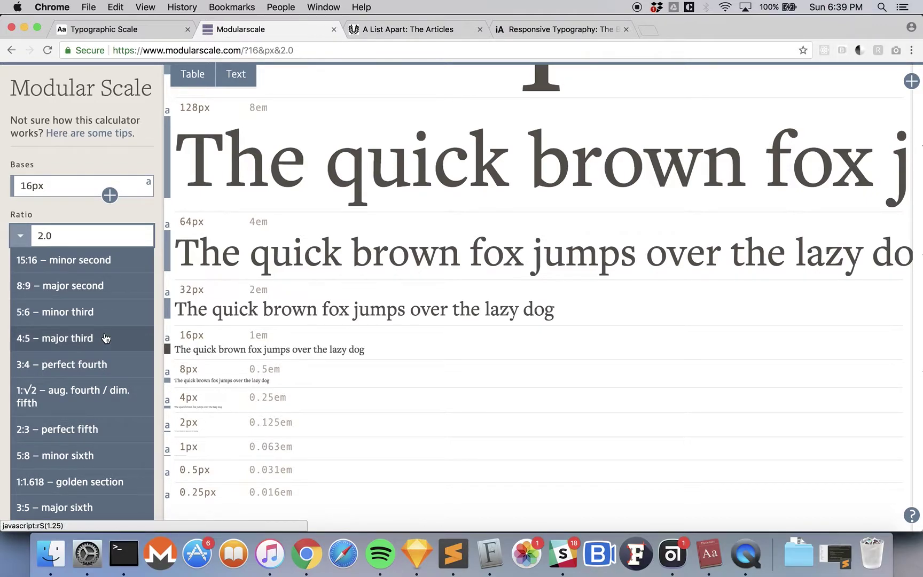
click(90, 485)
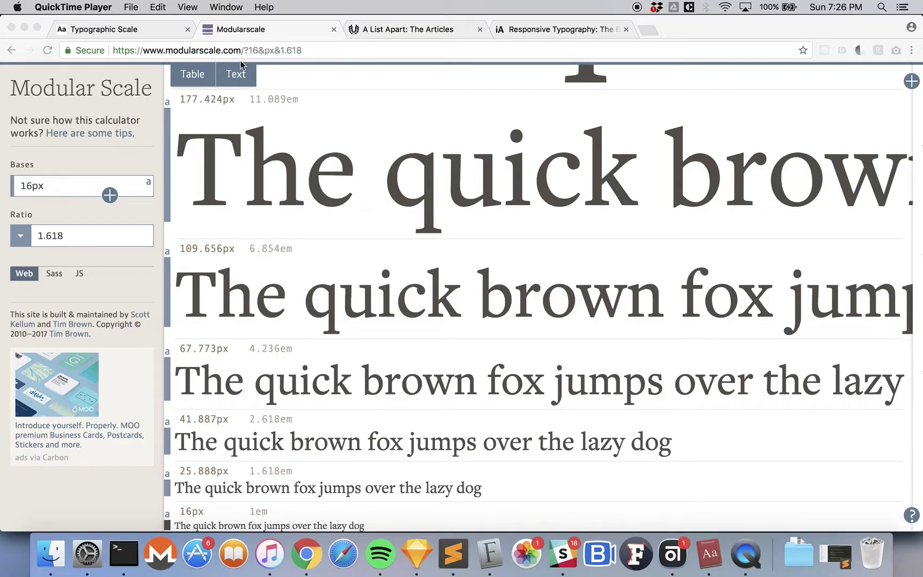
- Switch to Type Director and examine the sample text of the scale's sizes from step 4 down to step -1
click(143, 29)
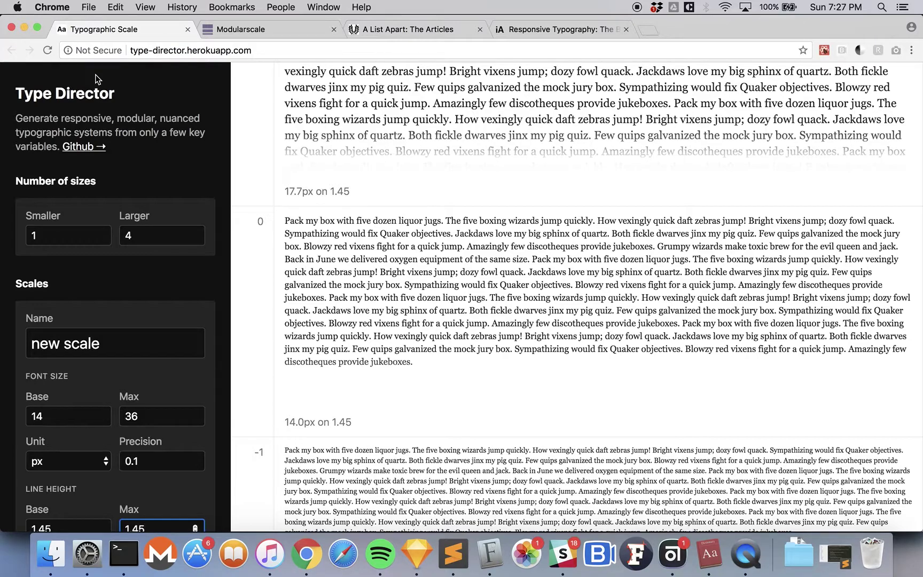
scroll(536, 144, up, 4)
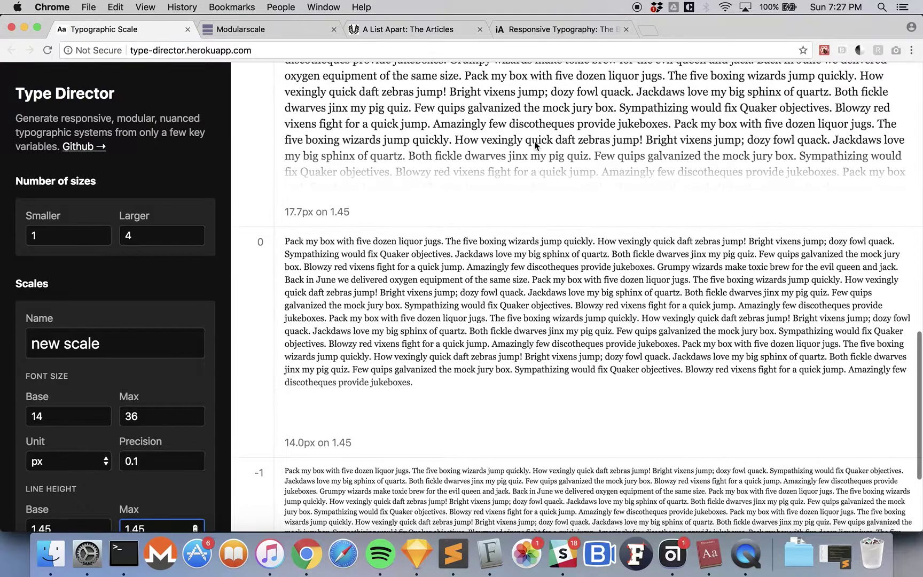
scroll(535, 144, up, 1)
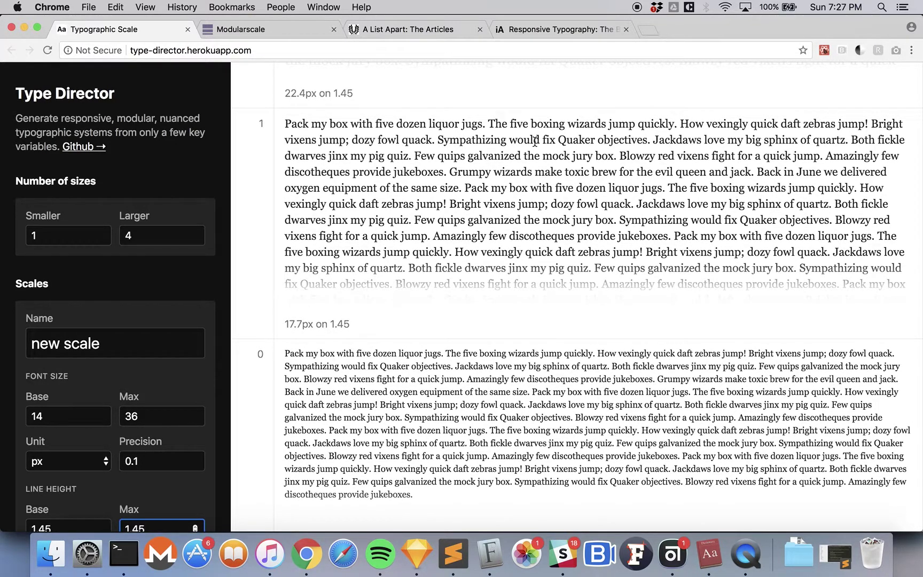
scroll(535, 141, up, 10)
scroll(536, 143, down, 11)
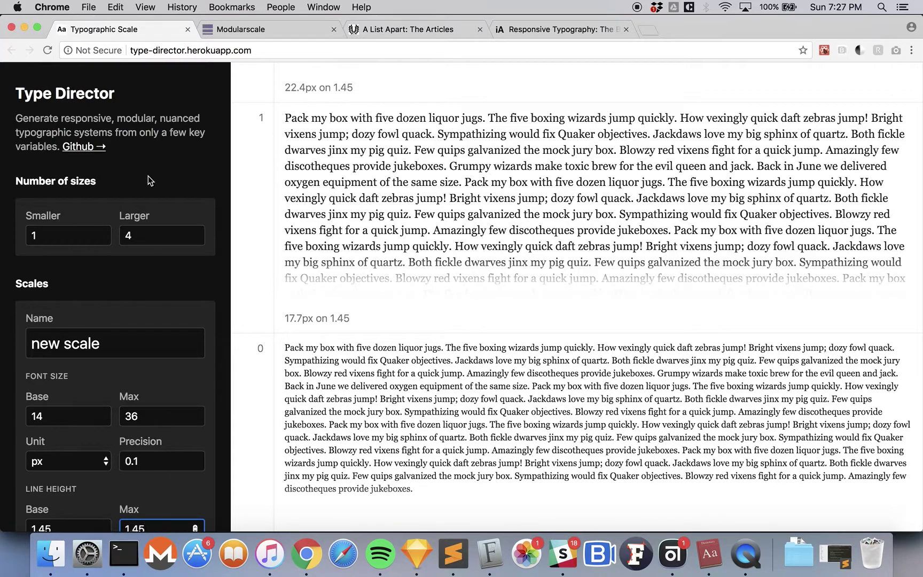
scroll(370, 173, down, 5)
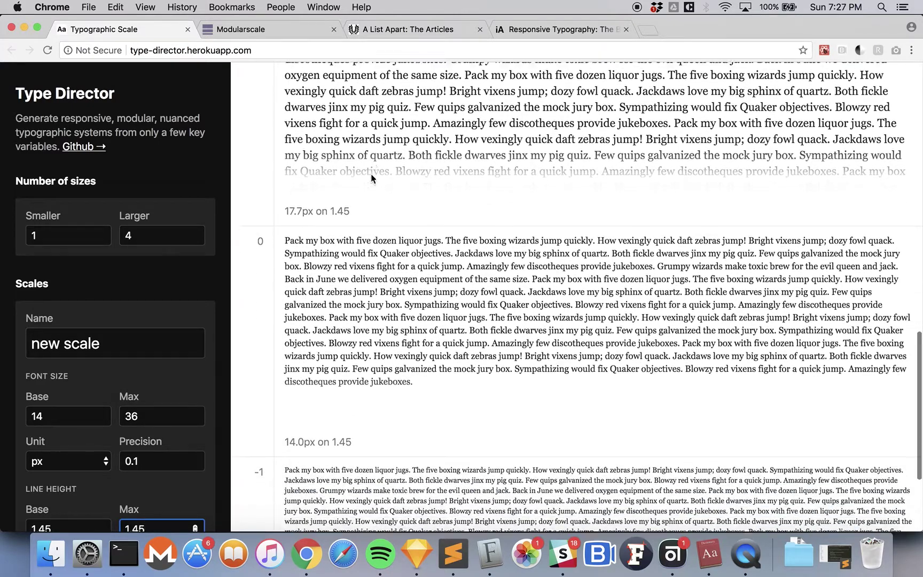
double_click(261, 241)
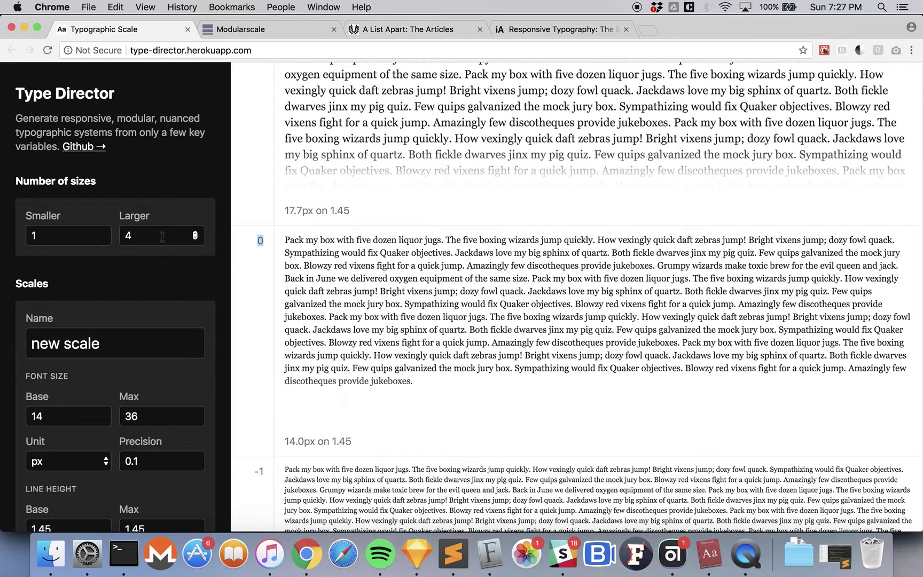
scroll(367, 184, up, 4)
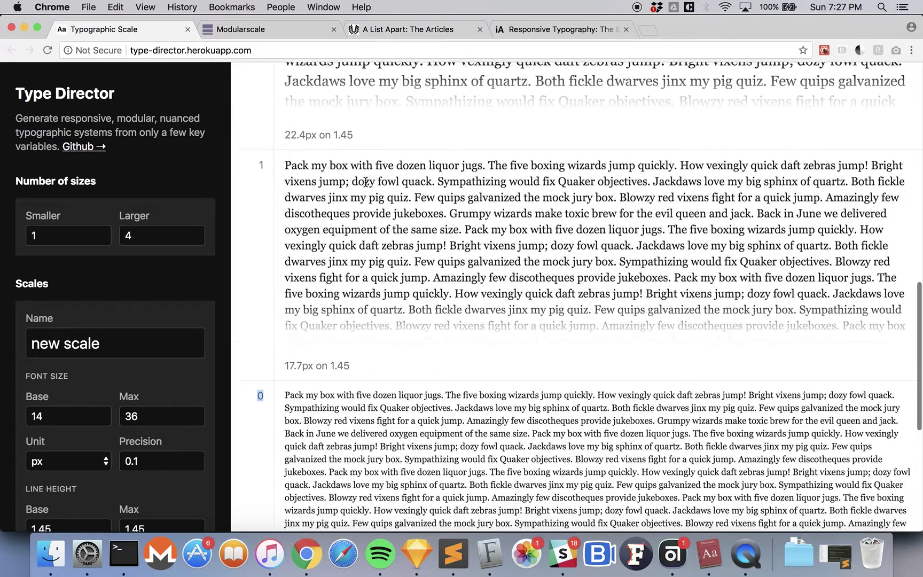
scroll(366, 185, up, 5)
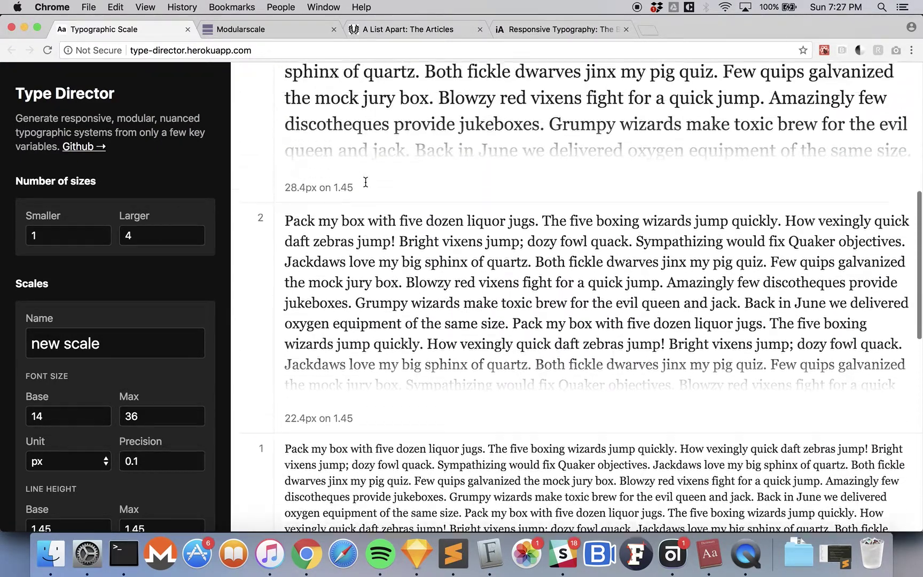
scroll(366, 183, up, 6)
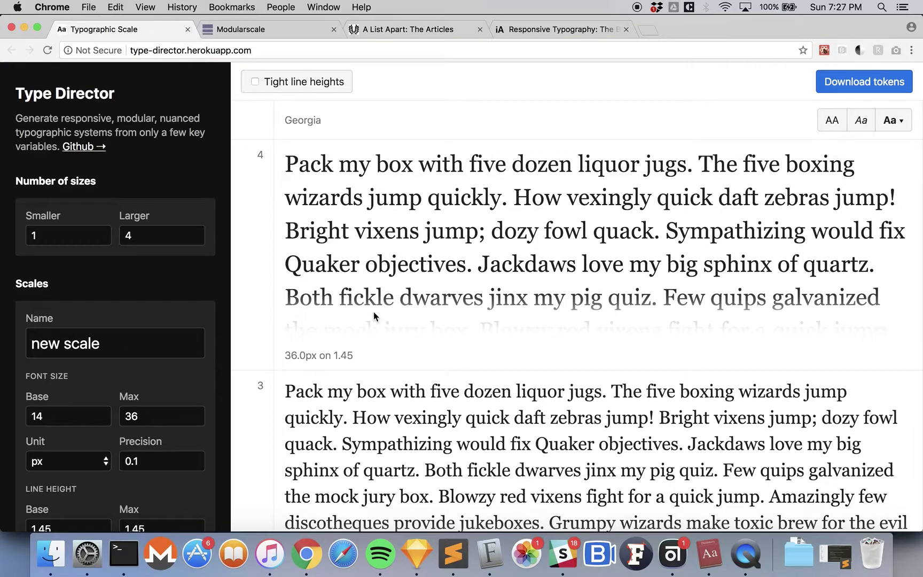
scroll(373, 312, down, 8)
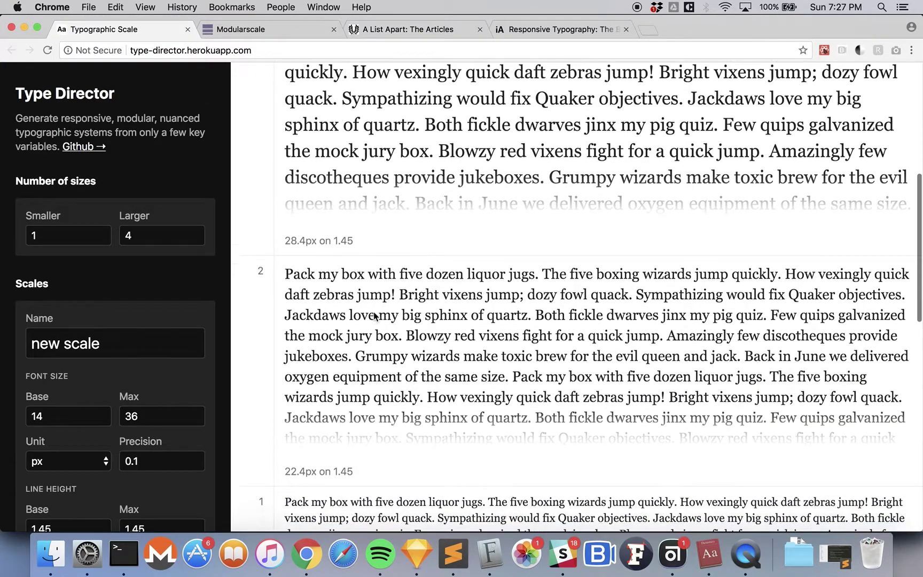
scroll(373, 311, down, 10)
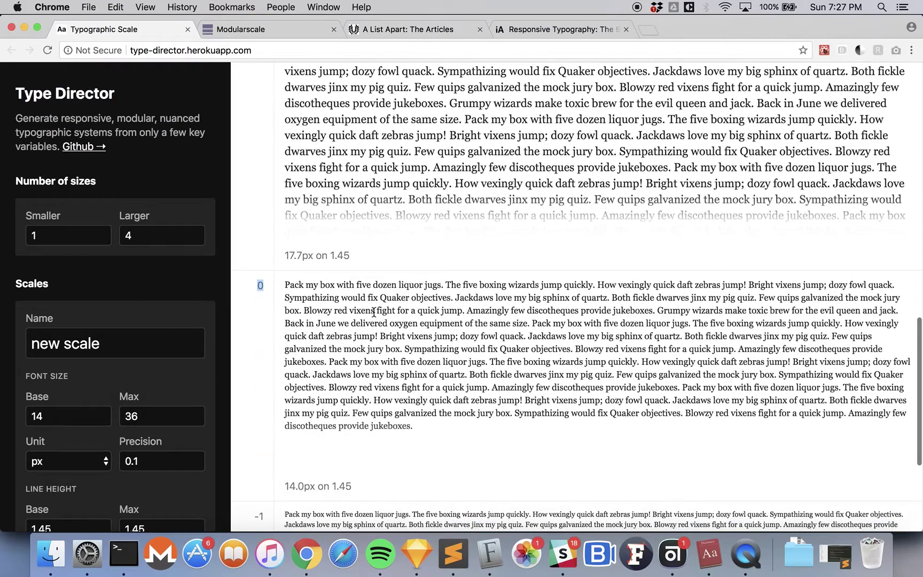
scroll(373, 311, down, 1)
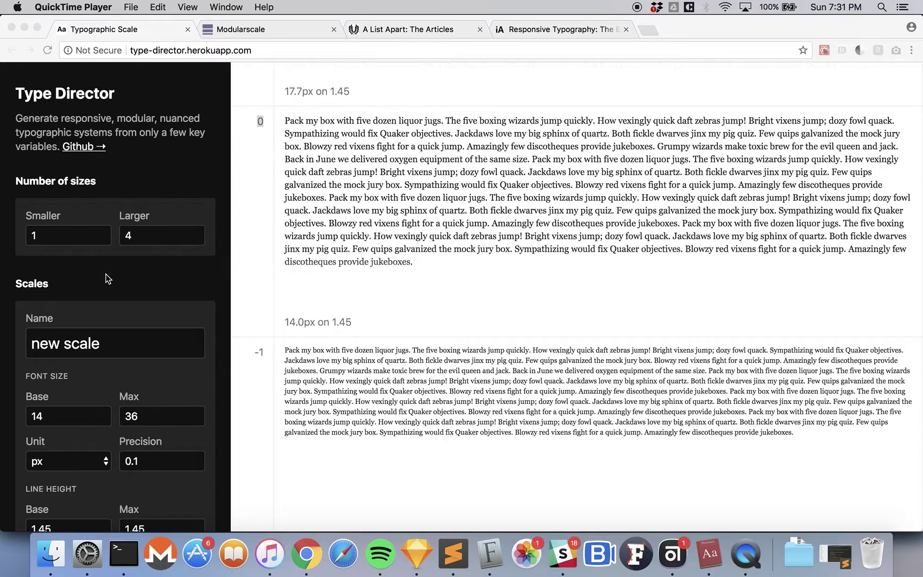
- Rename the scale "new scale" as "phone"
scroll(107, 277, down, 5)
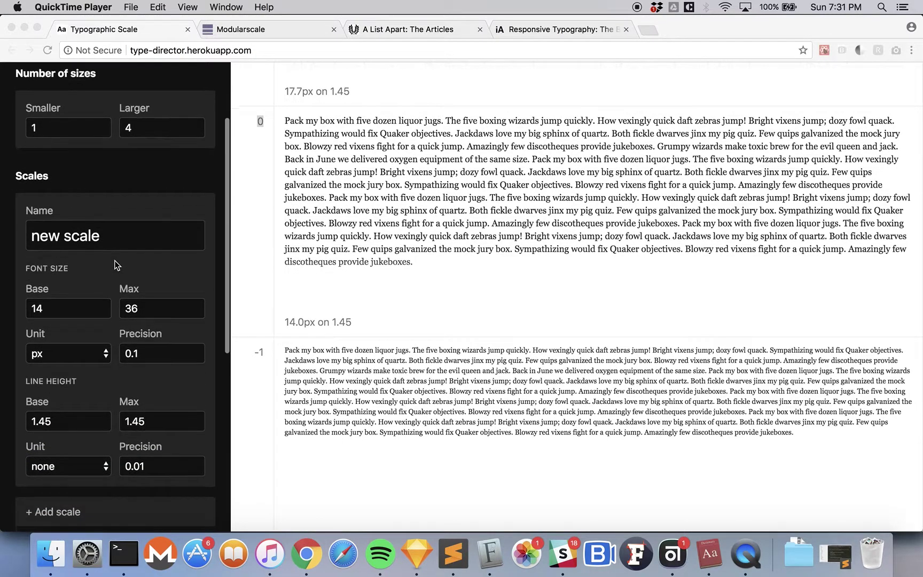
scroll(115, 260, down, 2)
click(123, 193)
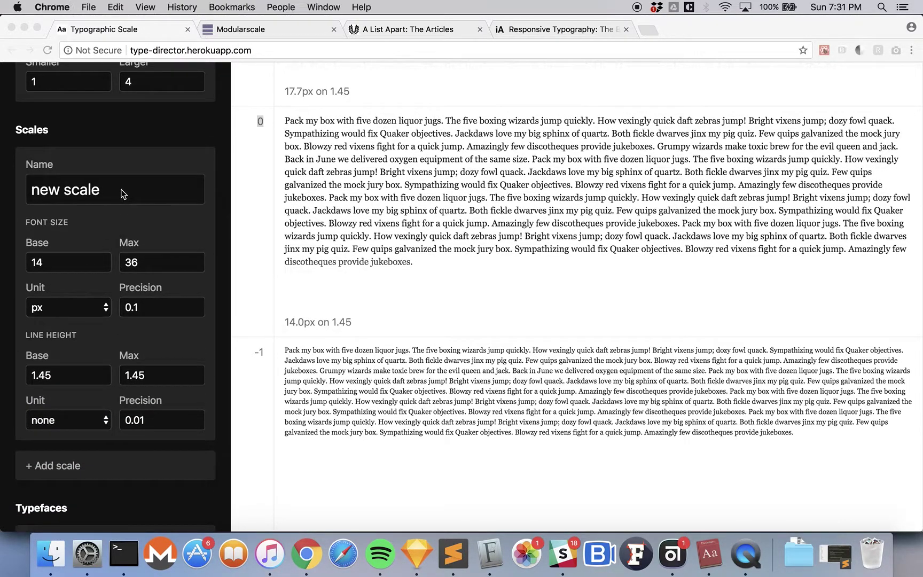
double_click(122, 189)
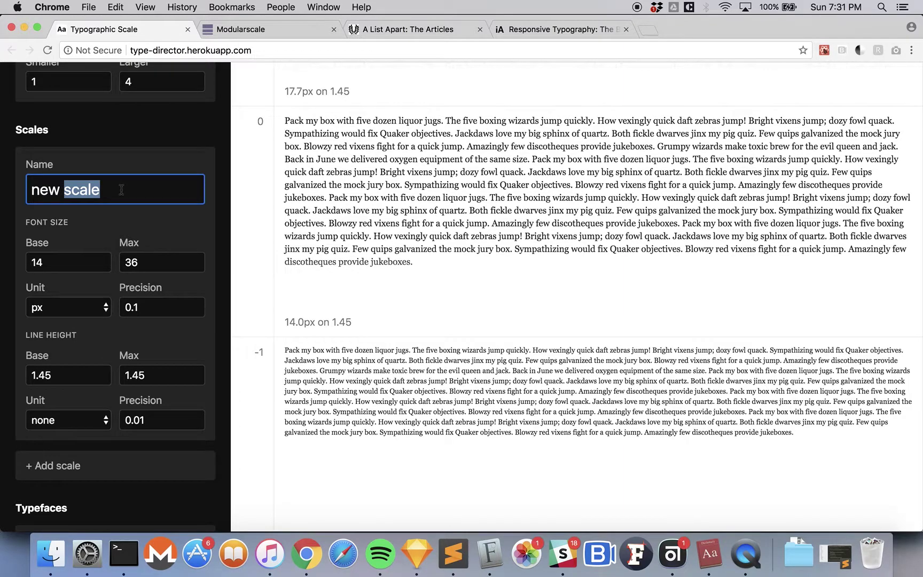
triple_click(121, 190)
text(phone)
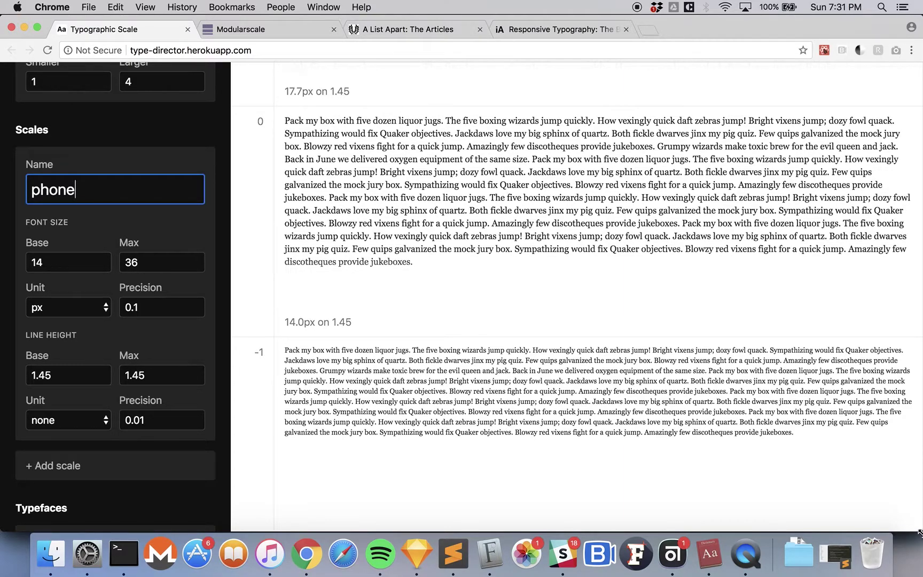
- Narrow the browser window to about half the screen width so the sample column approximates a phone display
drag(918, 531, 492, 469)
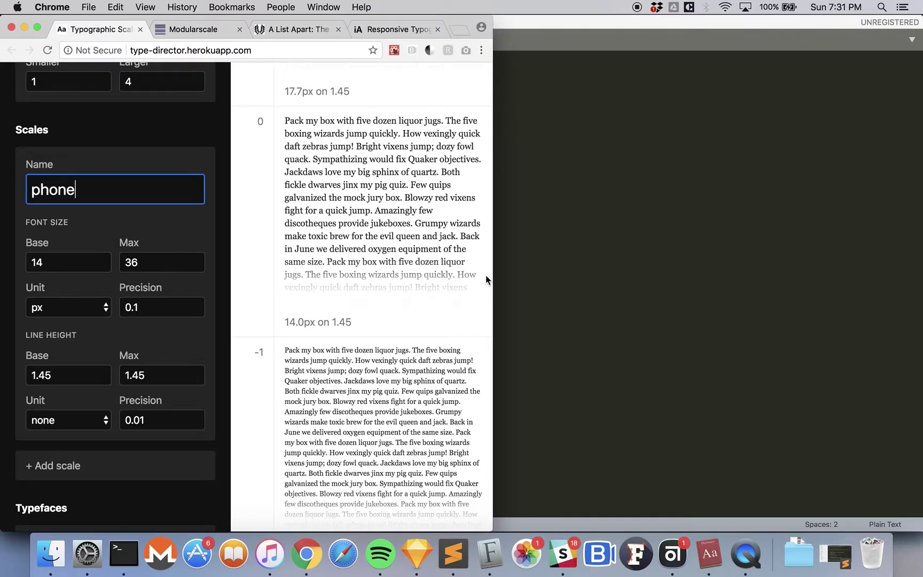
drag(491, 278, 491, 277)
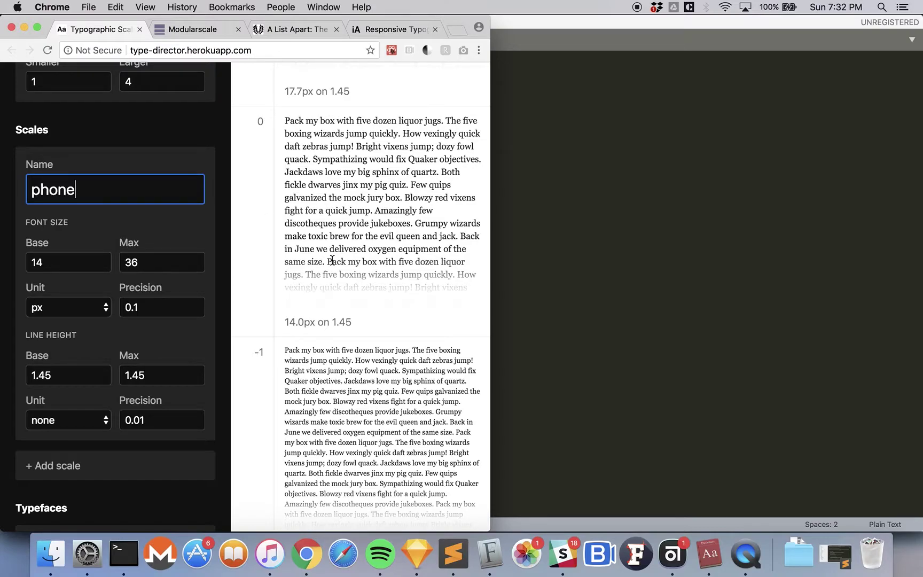
scroll(304, 246, up, 3)
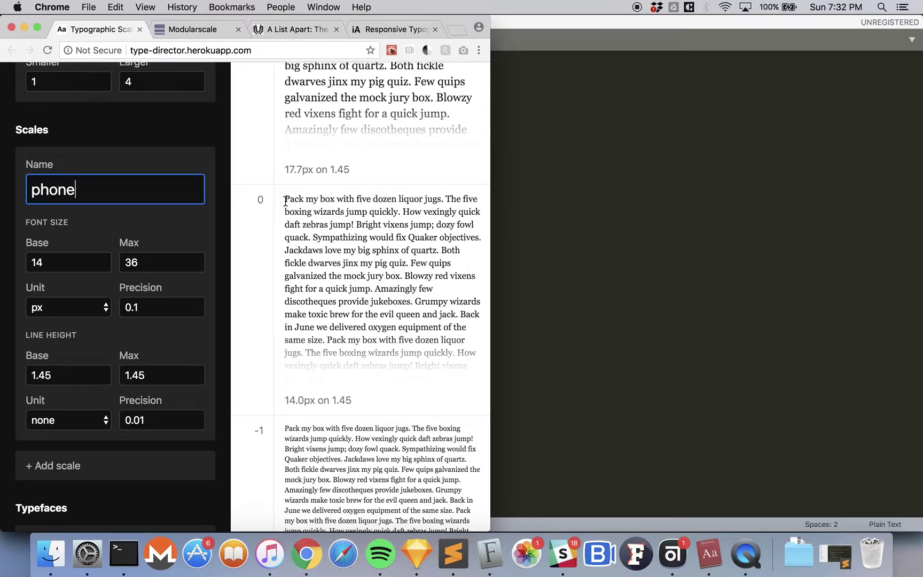
- Set the phone scale's base font size to 16 px
click(61, 270)
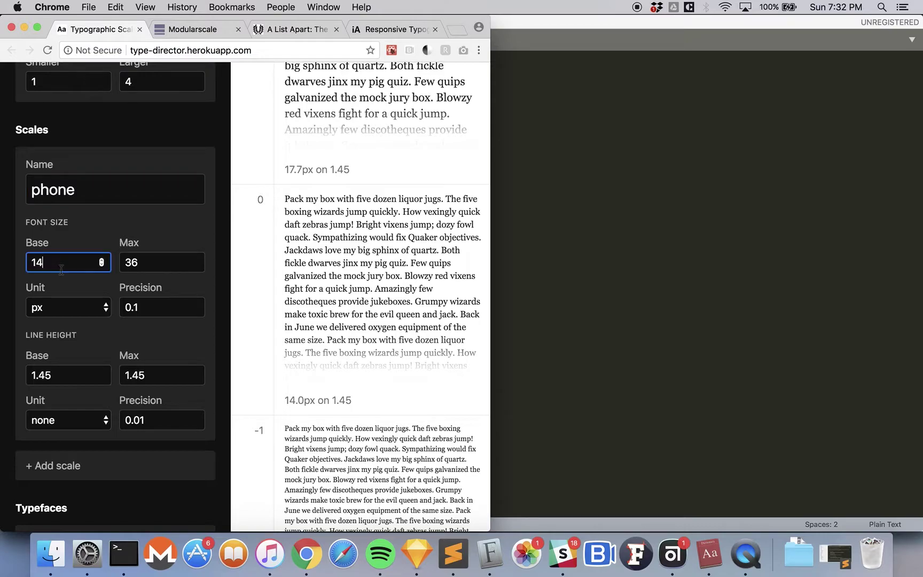
key(BackSpace)
text(6)
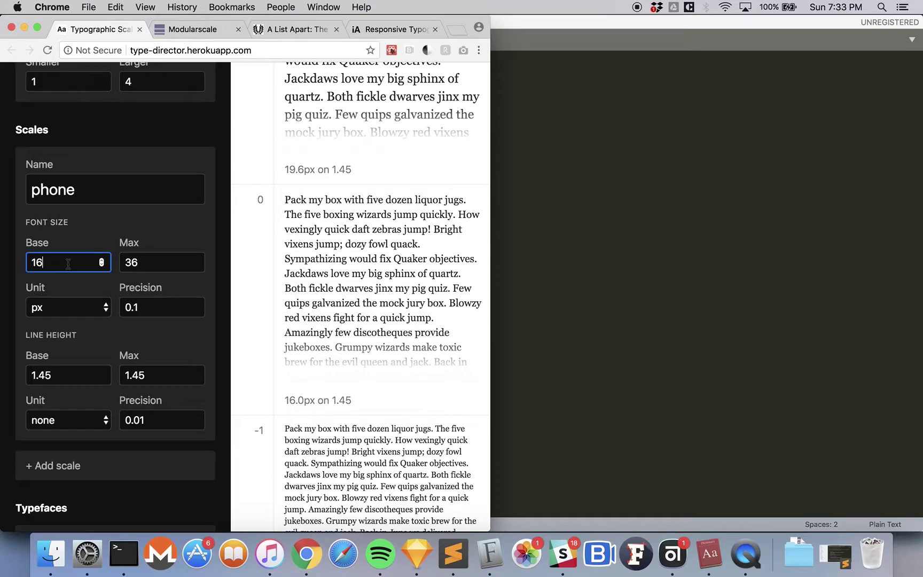
- Try base font sizes of 20 and 18 px for the phone scale, and return the base to 16 px
key(BackSpace)
key(BackSpace)
text(20)
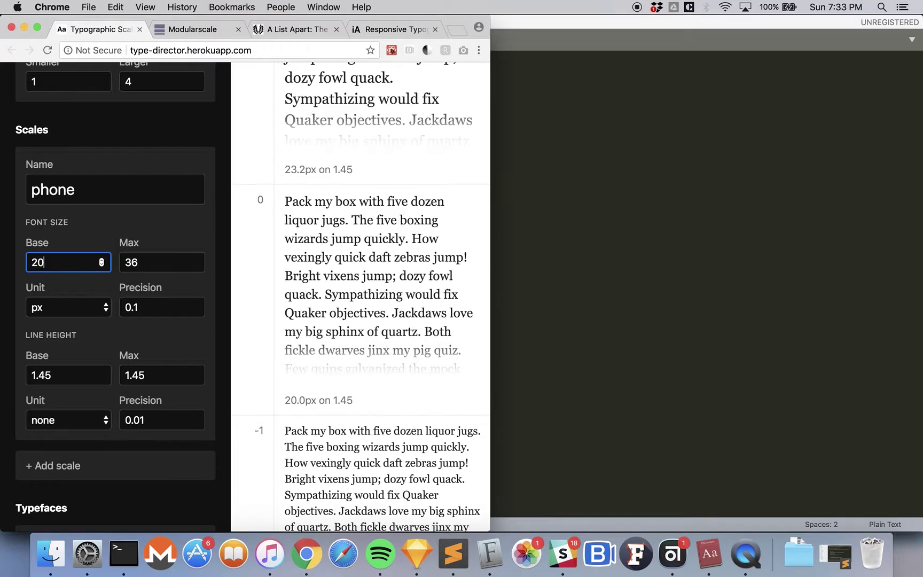
key(BackSpace)
key(BackSpace)
text(18)
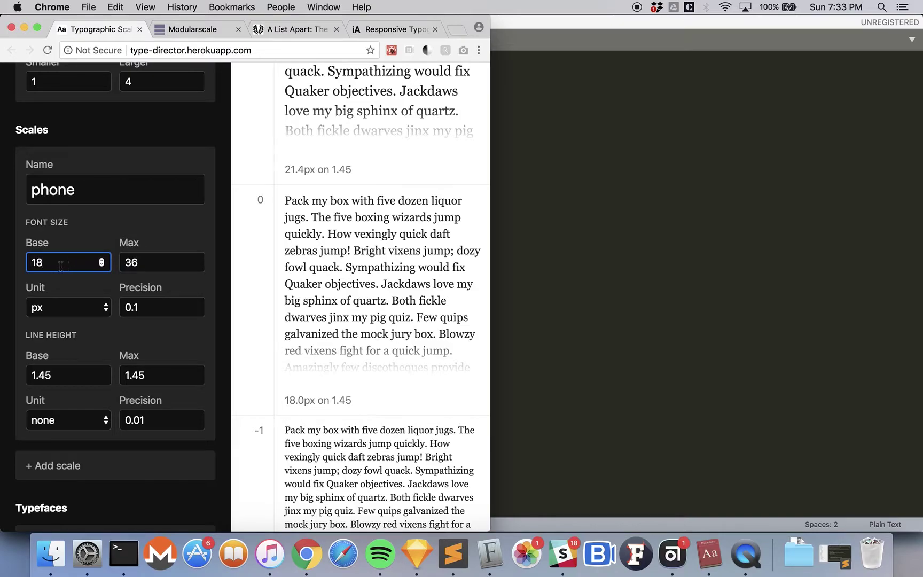
drag(61, 262, 30, 266)
text(16)
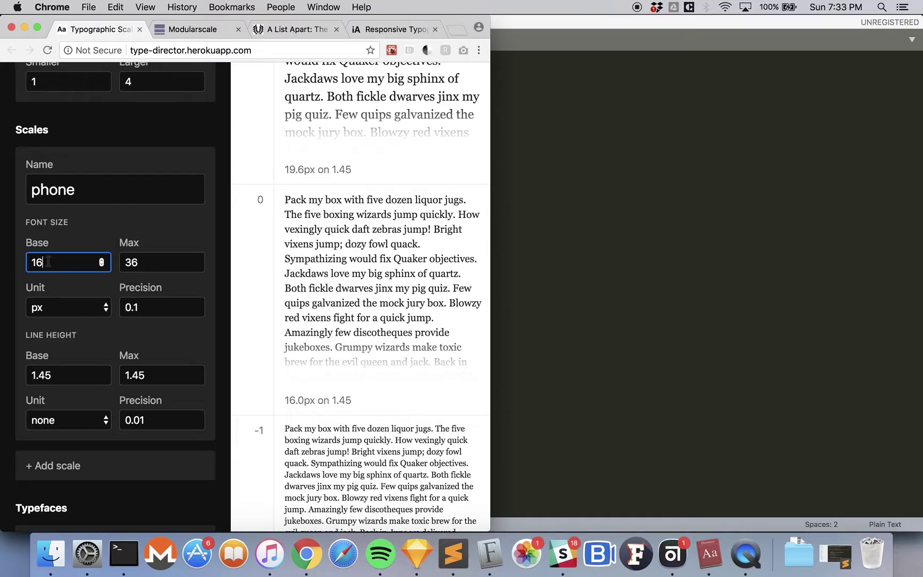
click(54, 308)
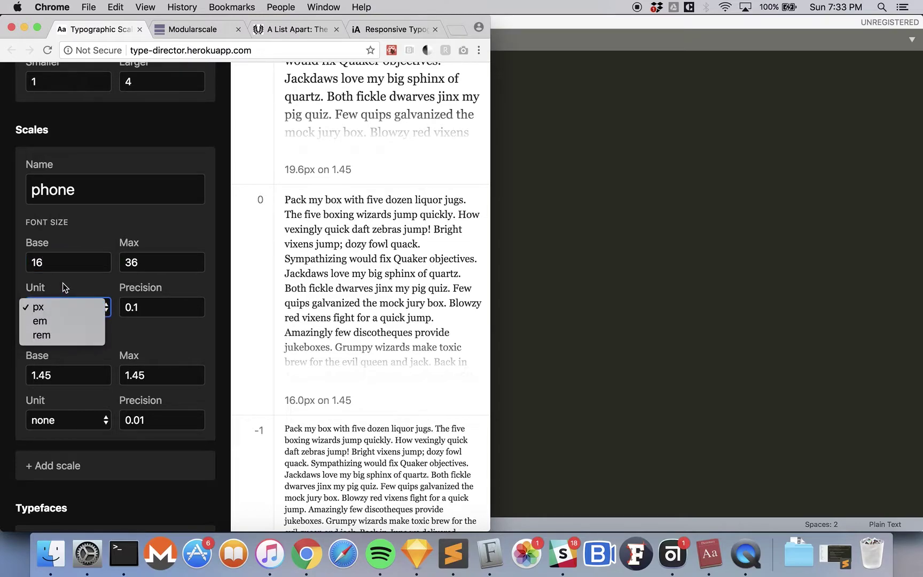
click(62, 282)
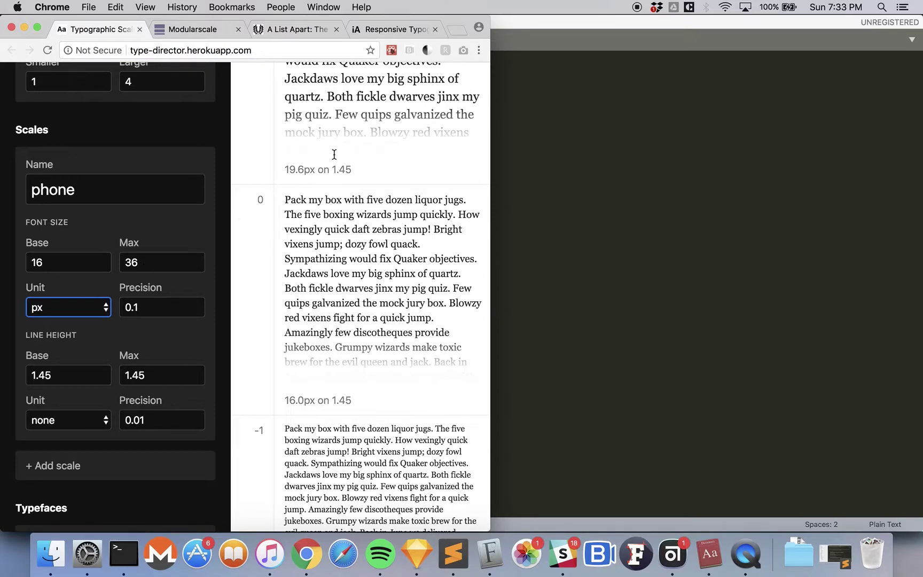
- Review the phone scale's samples up to the largest size, step 4, and widen the browser window slightly
scroll(334, 171, up, 10)
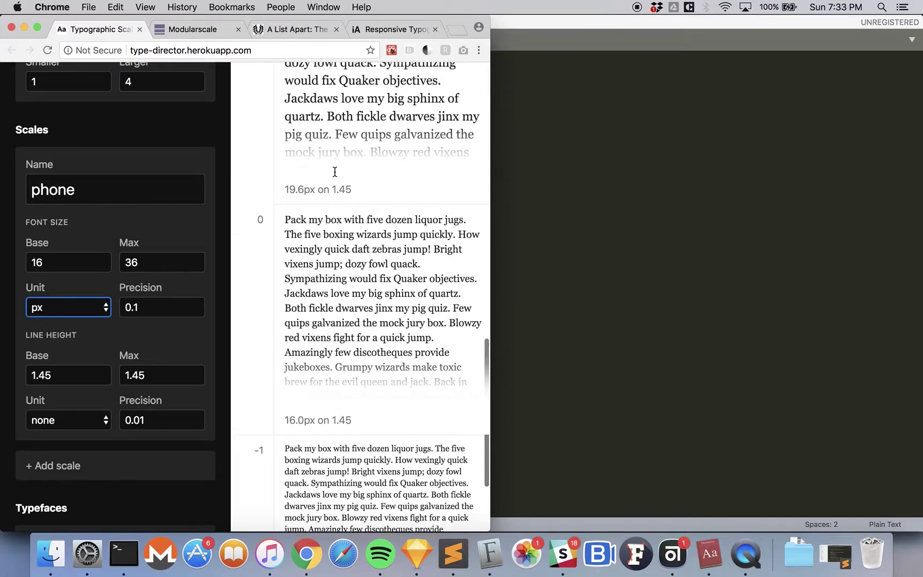
scroll(334, 171, up, 15)
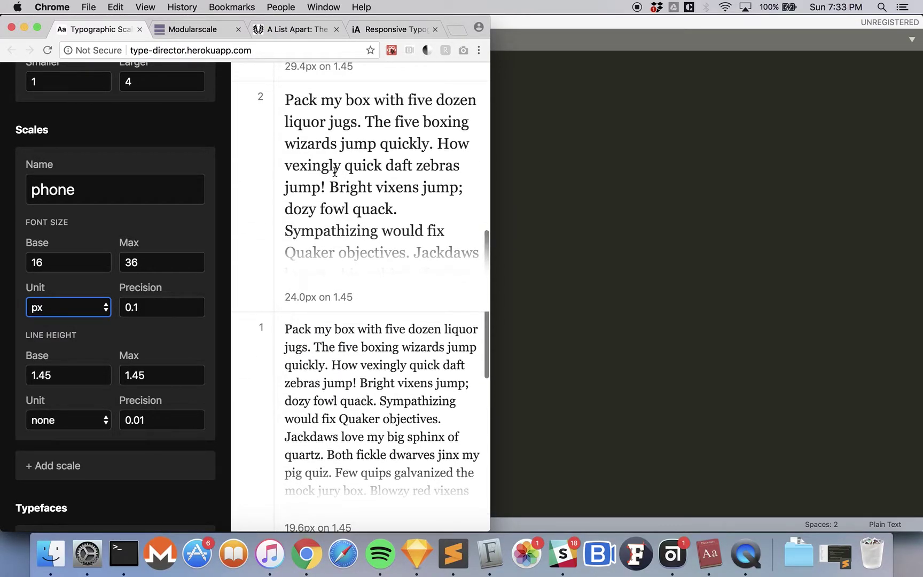
scroll(334, 175, up, 3)
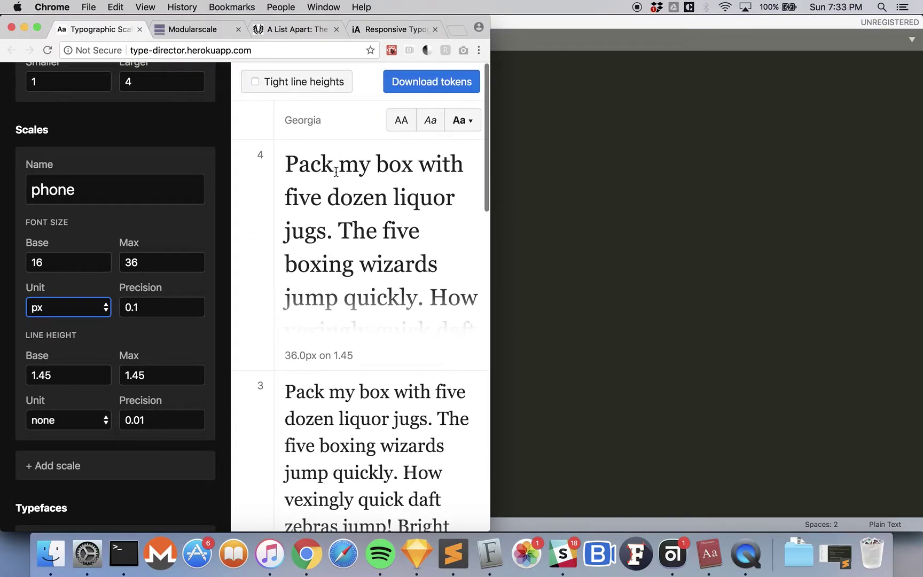
mouse_move(490, 249)
mouse_down()
mouse_move(515, 247)
mouse_move(503, 249)
mouse_up()
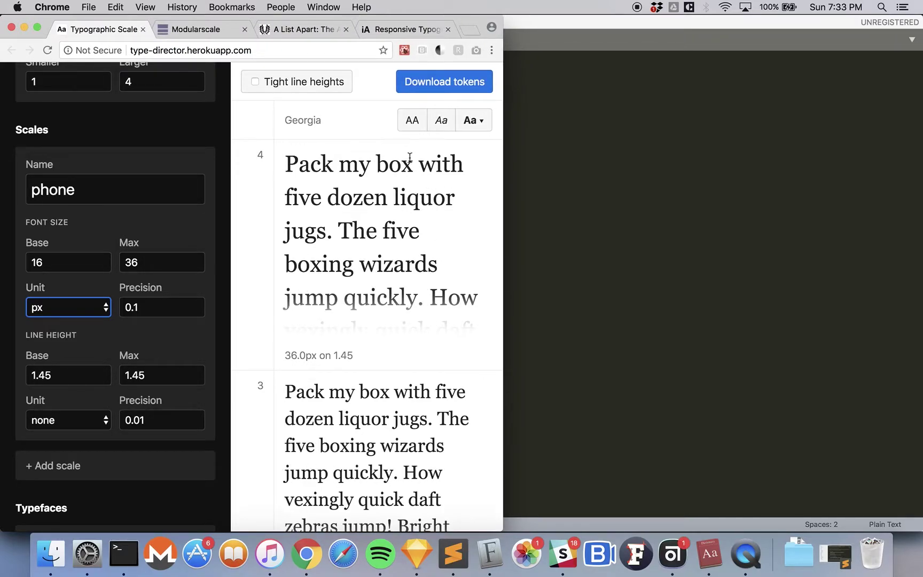
- Try a maximum font size of 120 px for the phone scale and inspect the step 4 sample's first line
click(143, 265)
double_click(143, 265)
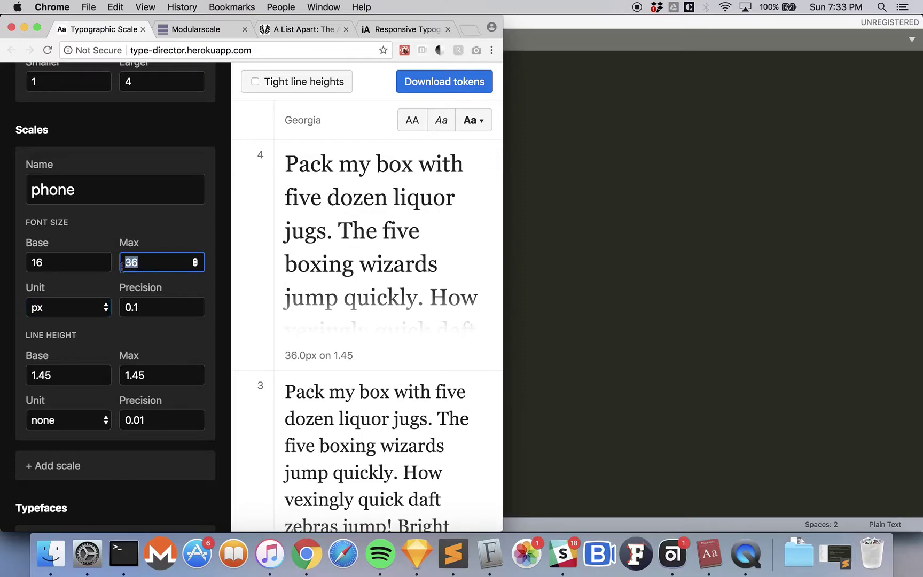
text(120)
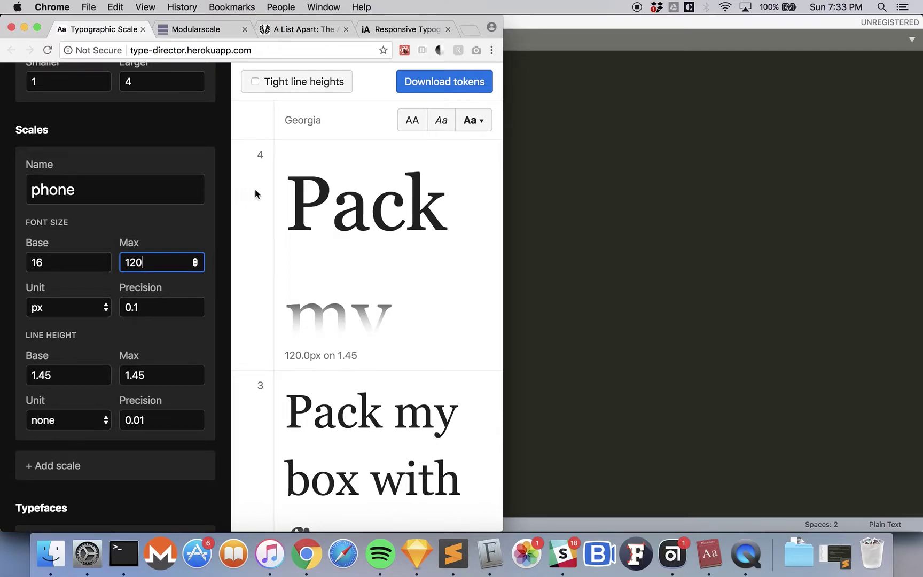
drag(285, 192, 470, 189)
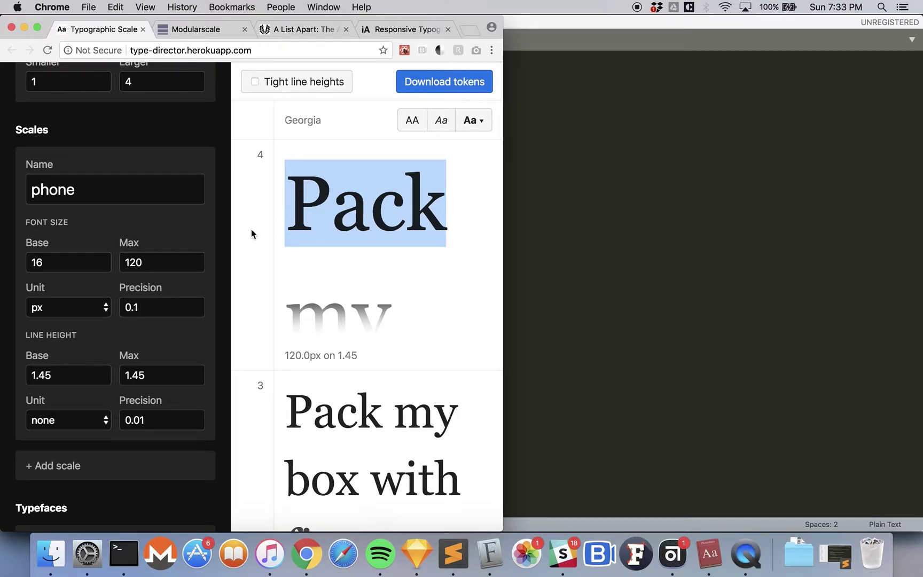
- Try a maximum font size of 48 px for the phone scale and inspect the step 4 sample's first line
click(166, 266)
drag(145, 265, 126, 265)
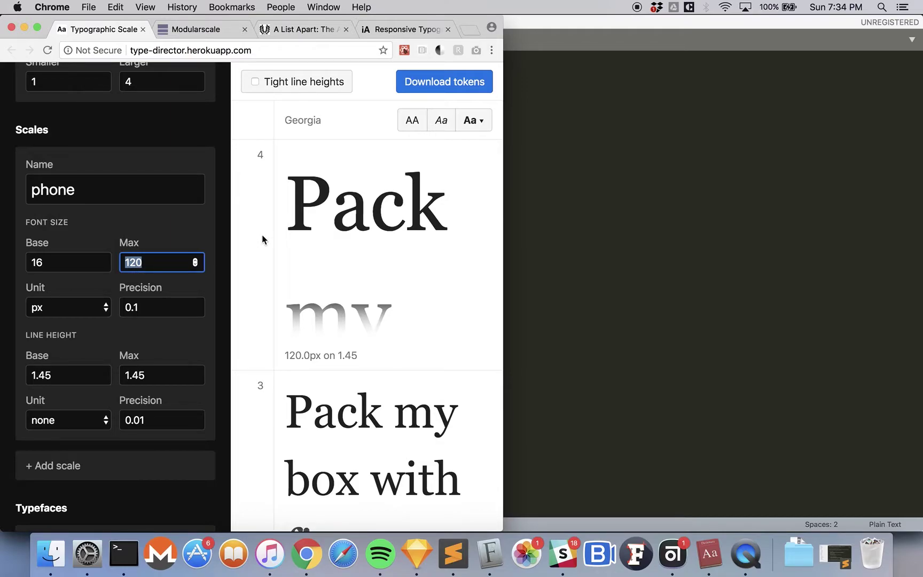
scroll(262, 238, down, 2)
scroll(262, 236, down, 10)
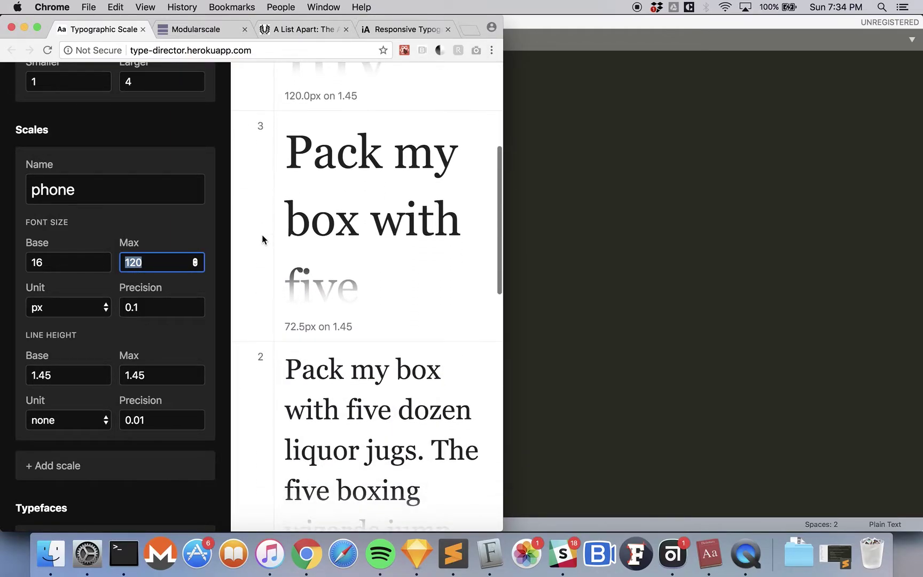
scroll(261, 235, down, 3)
scroll(262, 235, up, 6)
scroll(262, 235, up, 3)
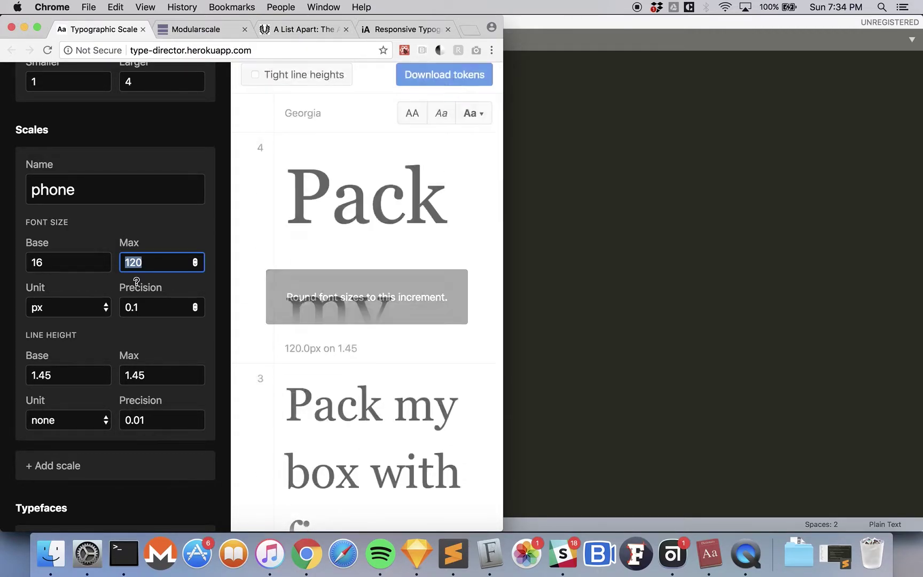
text(48)
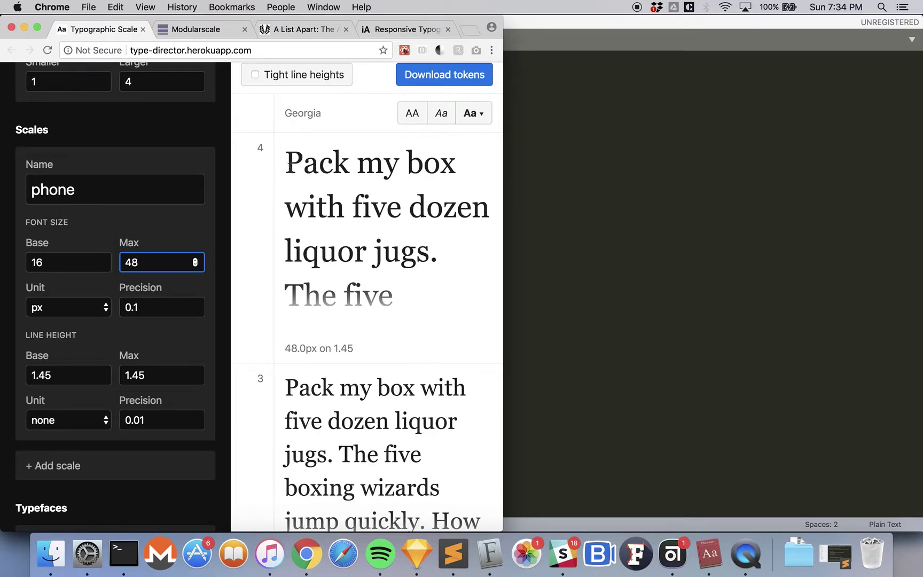
drag(287, 165, 449, 169)
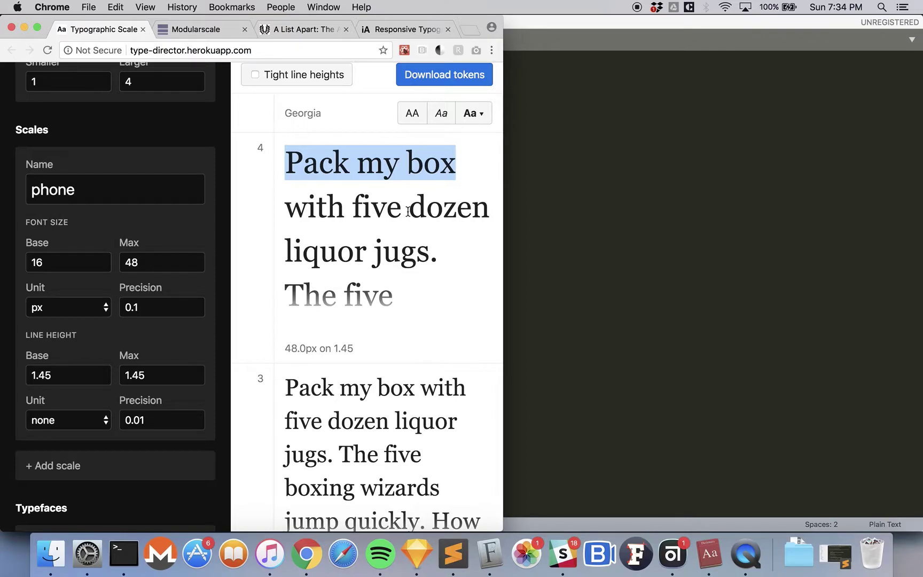
- Examine how the phone scale's samples grade in size from step 4 down to the base, step 0
scroll(408, 211, down, 3)
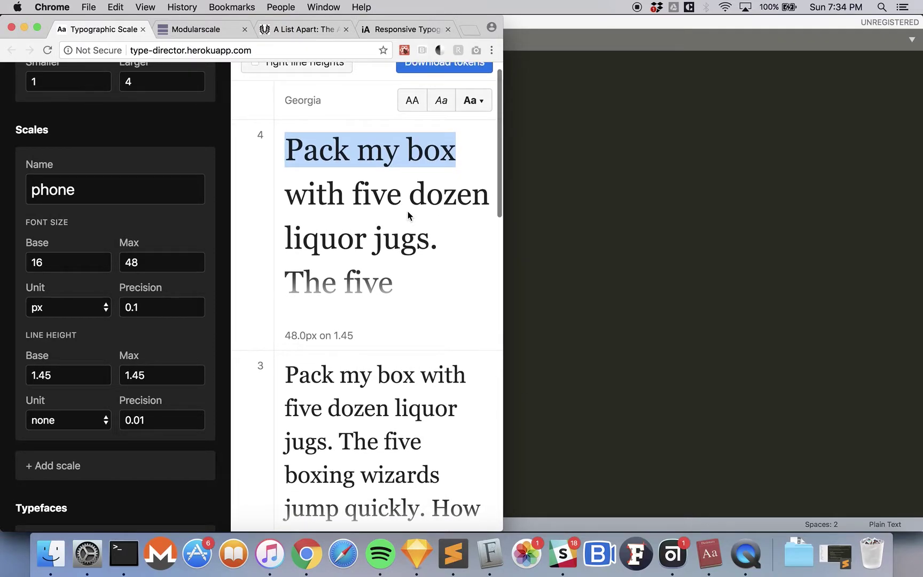
scroll(378, 257, down, 2)
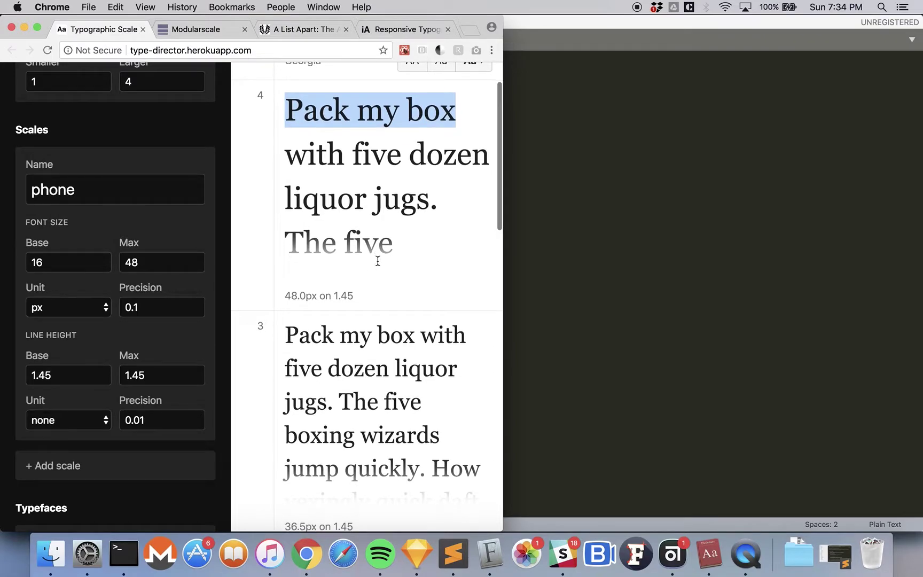
scroll(377, 260, down, 5)
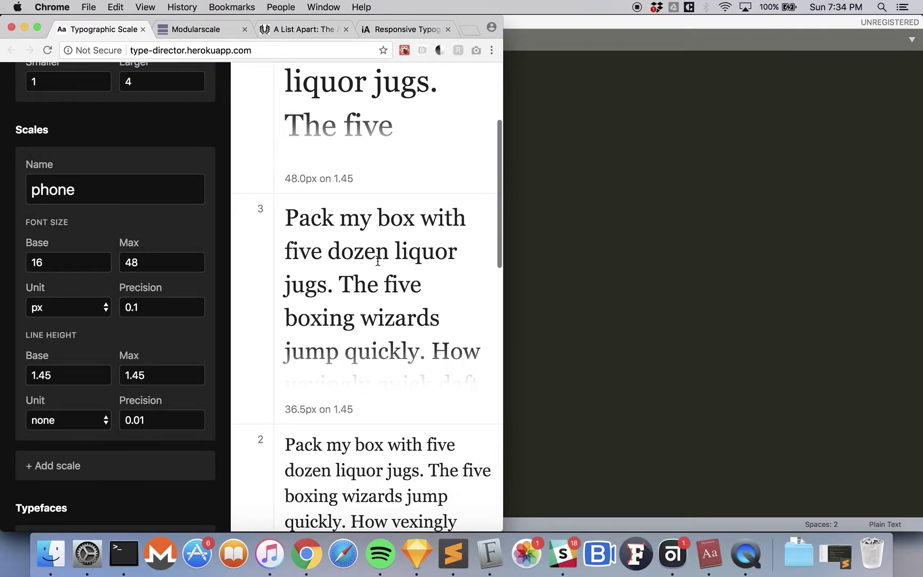
scroll(377, 261, down, 4)
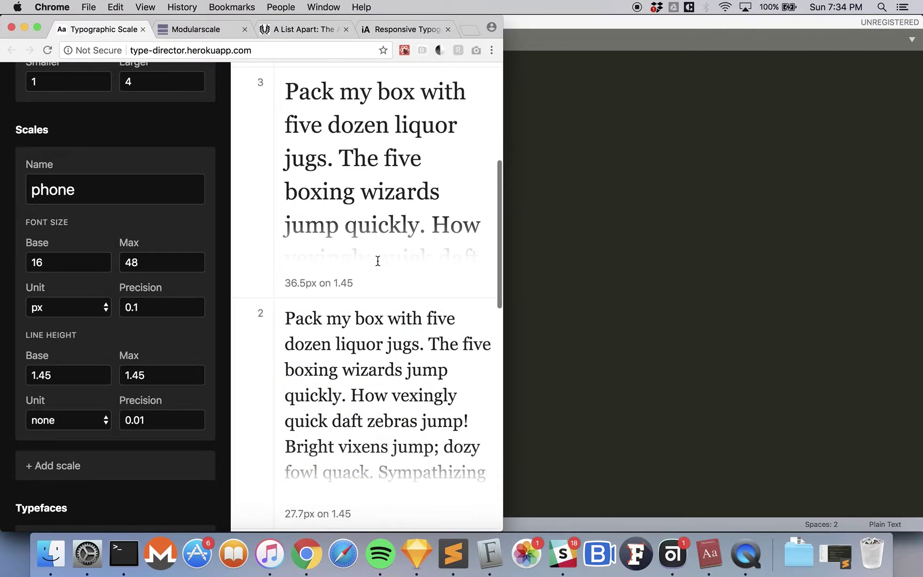
scroll(377, 260, down, 2)
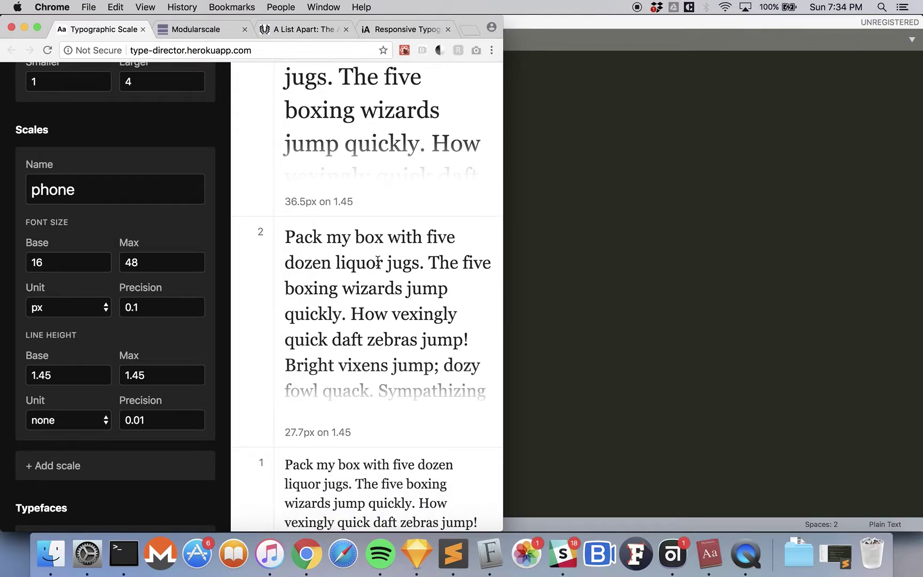
scroll(378, 261, down, 2)
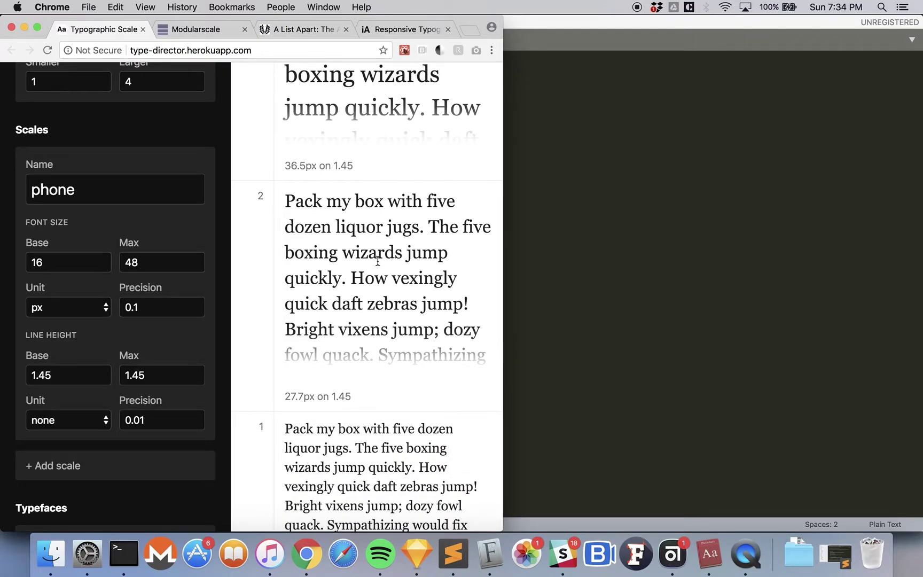
scroll(377, 260, down, 10)
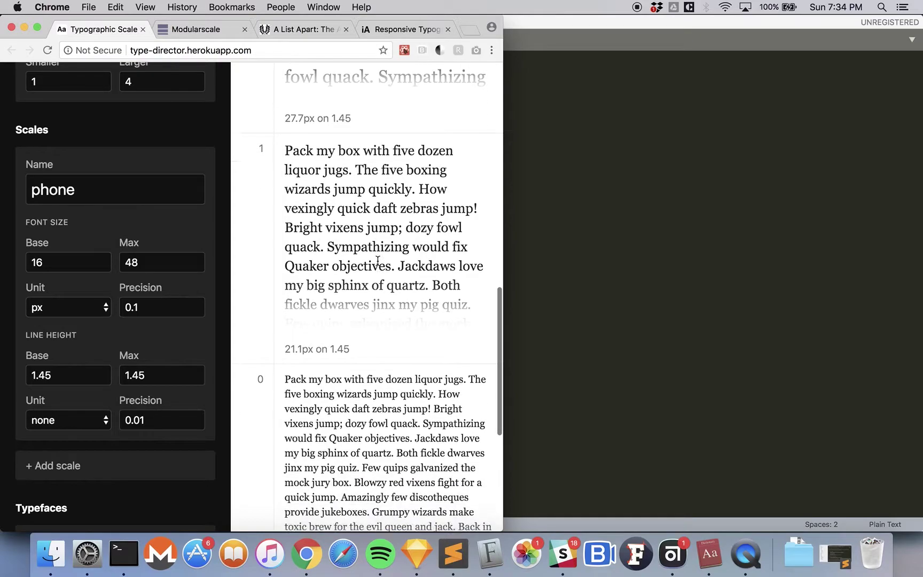
scroll(377, 261, up, 20)
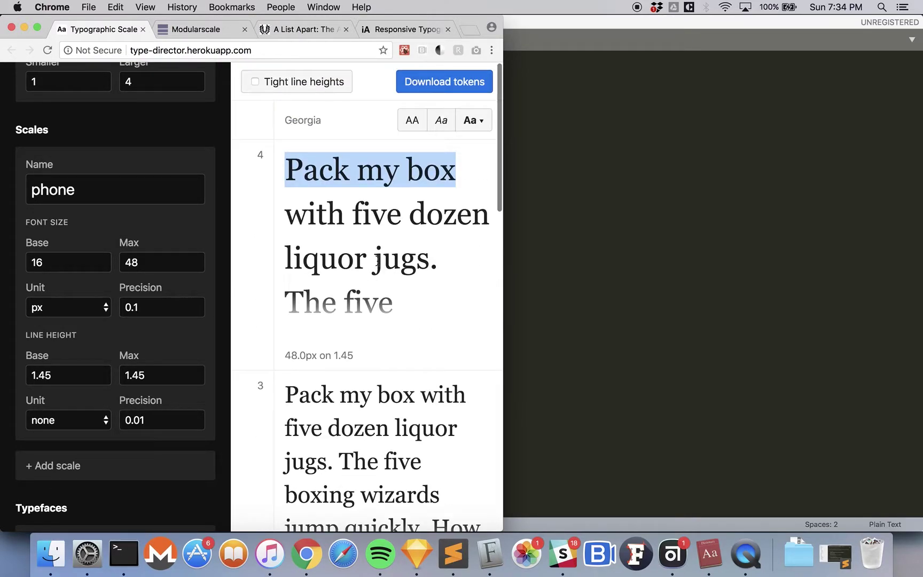
- Set the phone scale's maximum font size to 52 px and inspect the step 4 sample's first line
drag(140, 261, 122, 263)
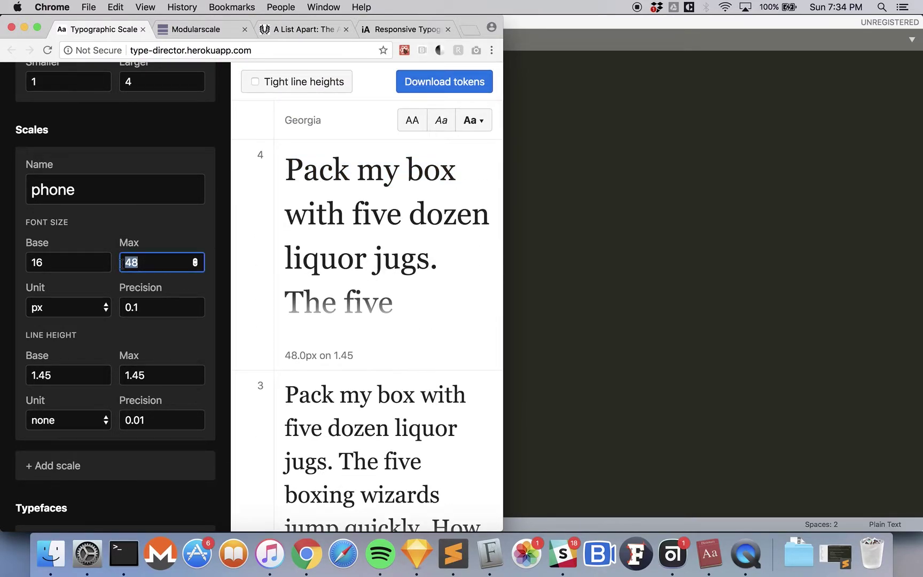
text(52)
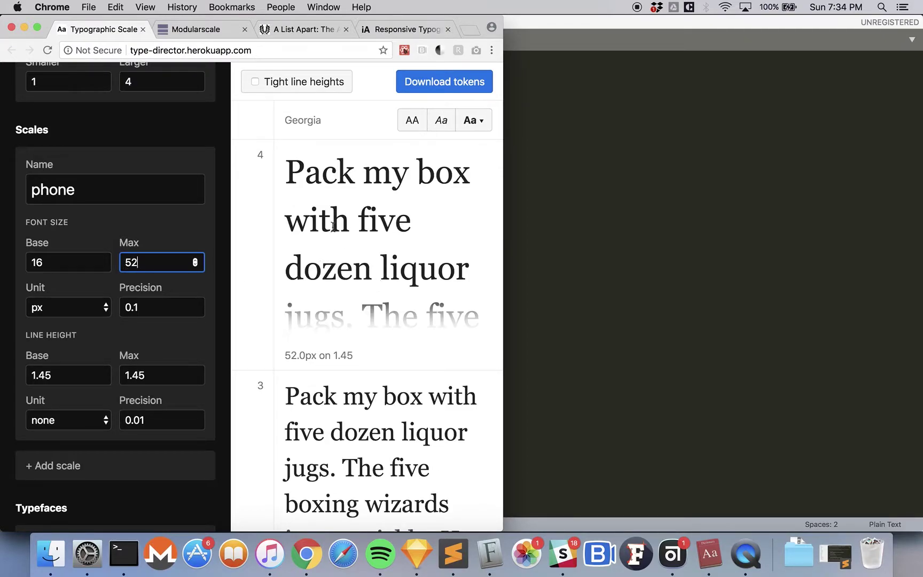
drag(290, 174, 472, 176)
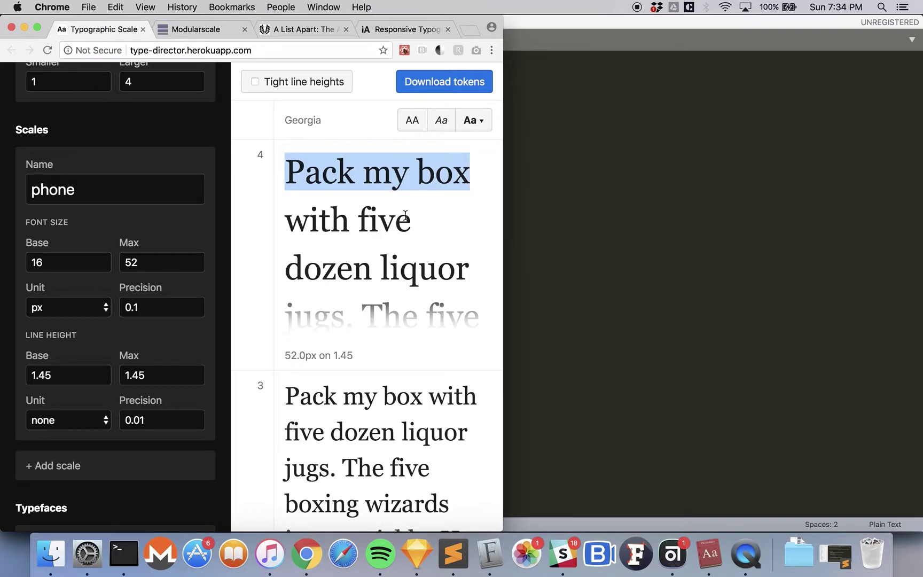
- Compare the phone scale's samples between step 4 and the base size using the 52 px maximum
scroll(339, 323, down, 3)
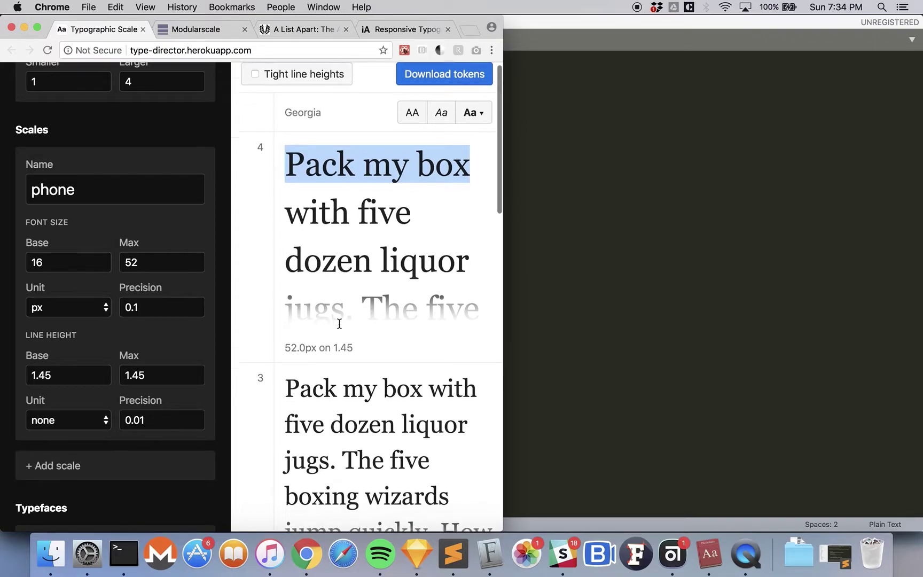
scroll(339, 322, down, 8)
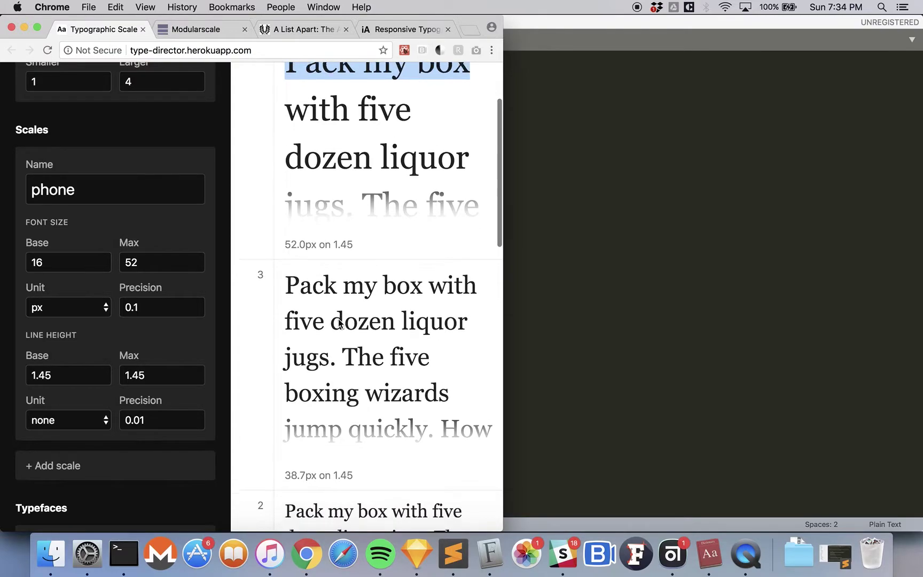
scroll(338, 318, down, 10)
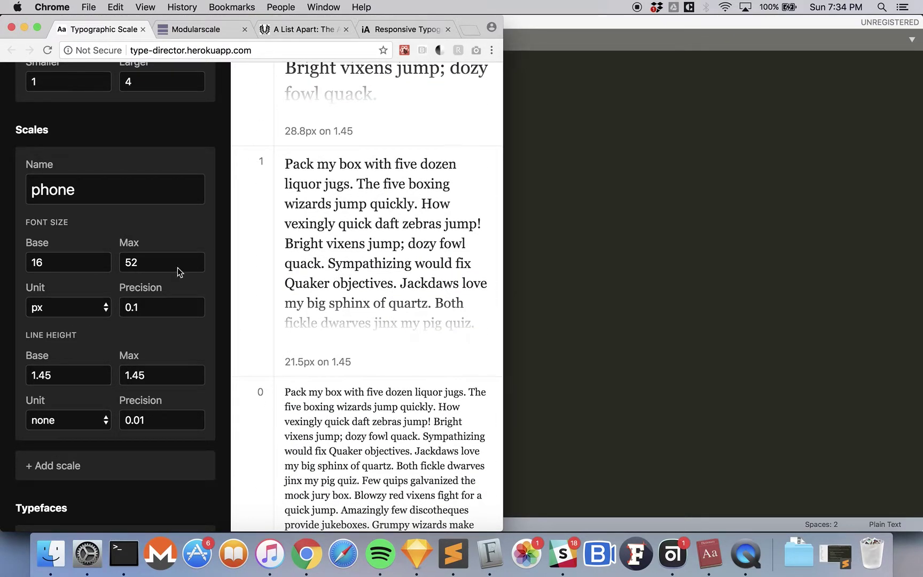
click(55, 265)
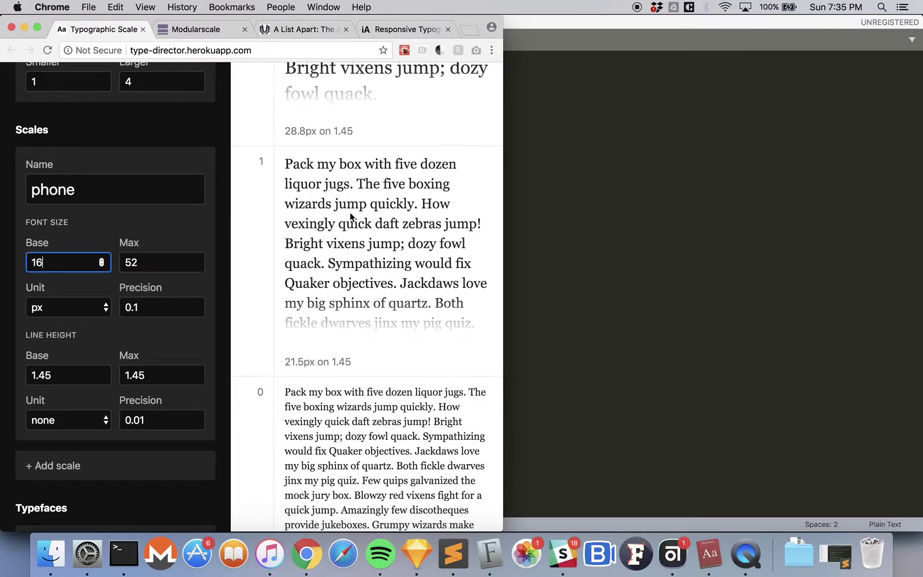
scroll(355, 166, up, 5)
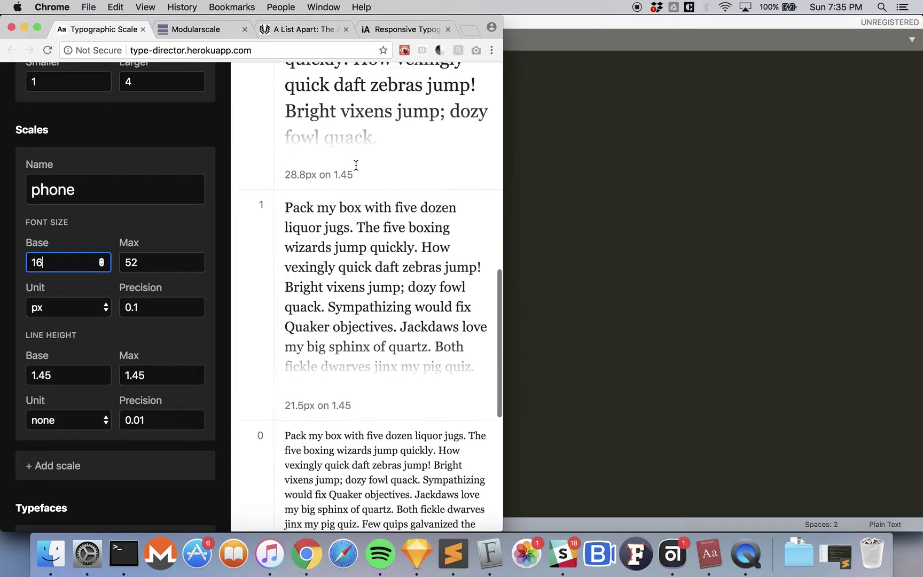
scroll(356, 168, up, 10)
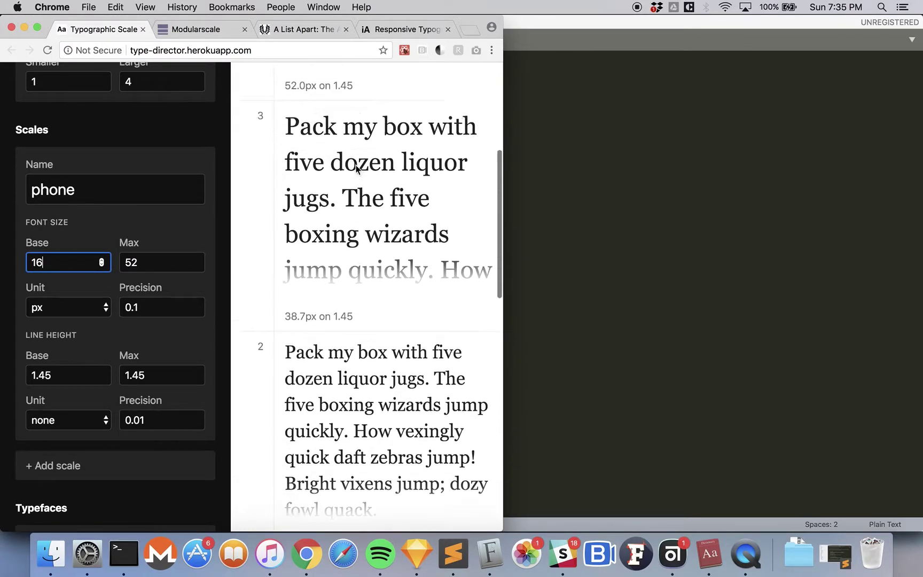
scroll(357, 169, up, 3)
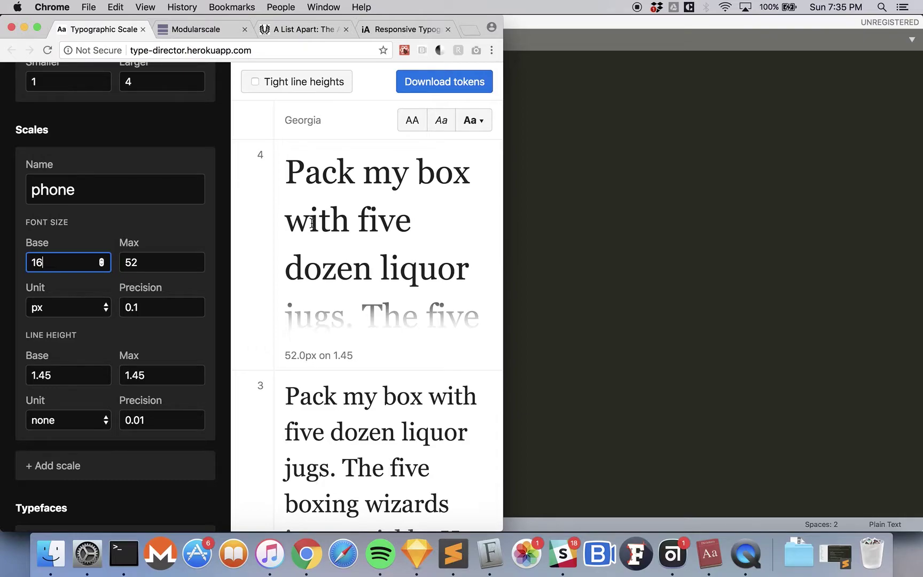
- Examine the line height of the body text sample at the base size, step 0
scroll(311, 223, down, 2)
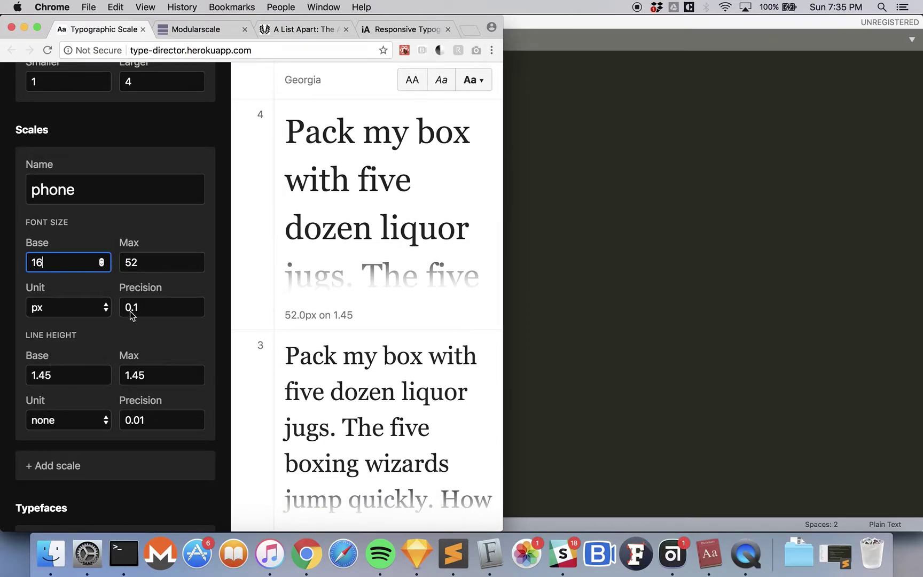
scroll(355, 384, down, 5)
scroll(358, 389, down, 10)
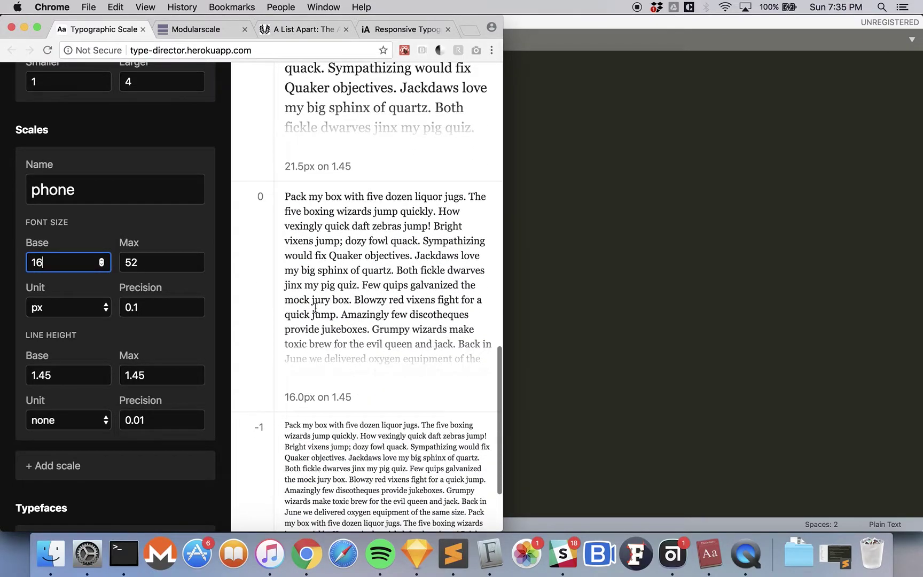
drag(287, 200, 482, 362)
click(460, 328)
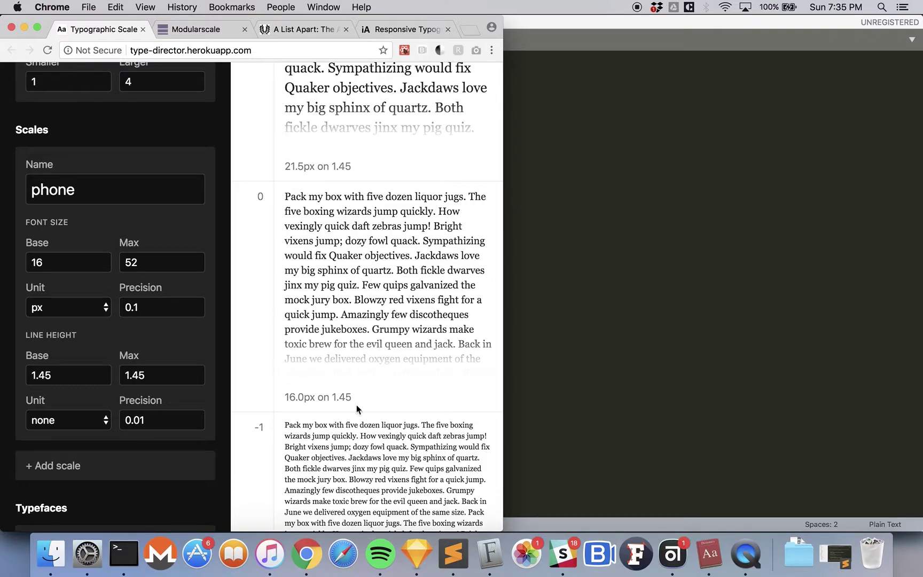
drag(333, 396, 351, 396)
- Compare the line spacing of the larger samples, ending with the first two lines of step 4
scroll(331, 214, up, 5)
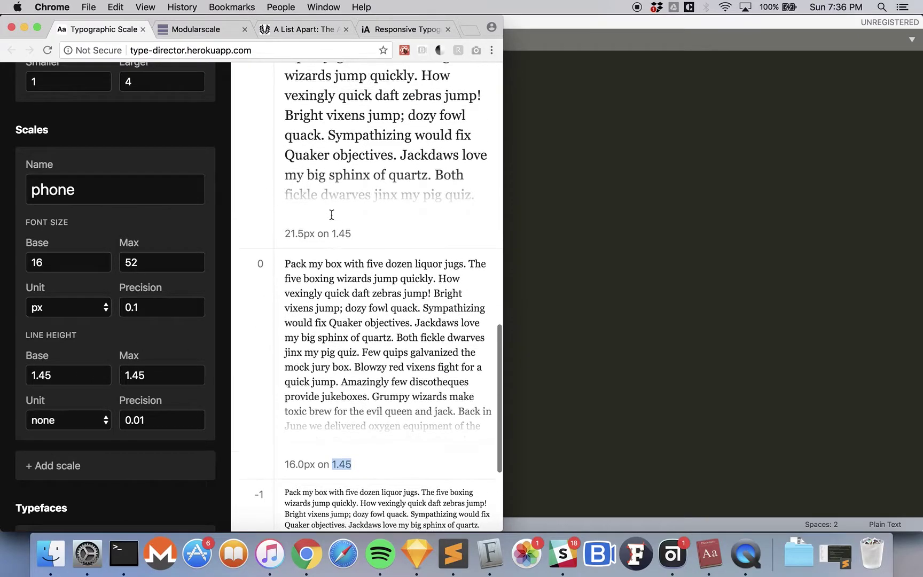
scroll(331, 214, up, 5)
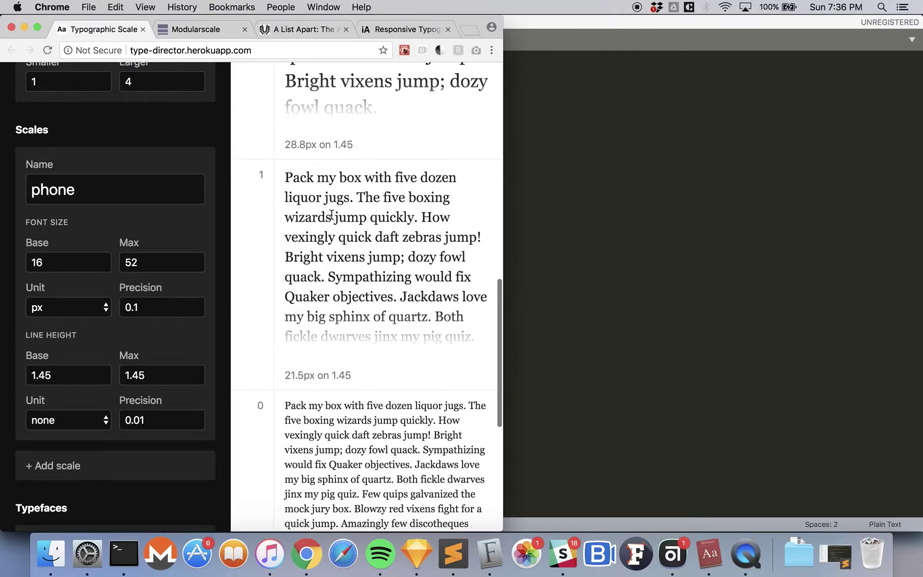
scroll(331, 214, up, 5)
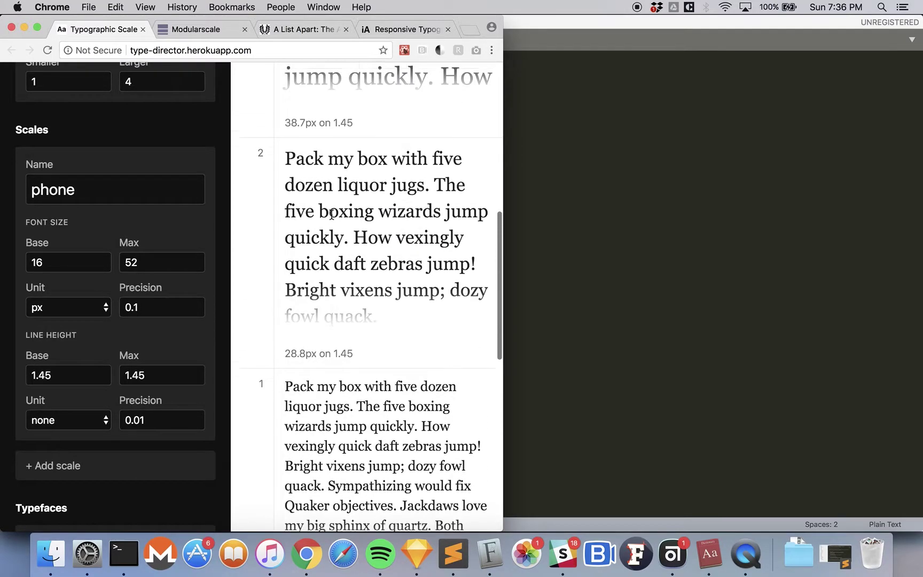
scroll(331, 214, up, 5)
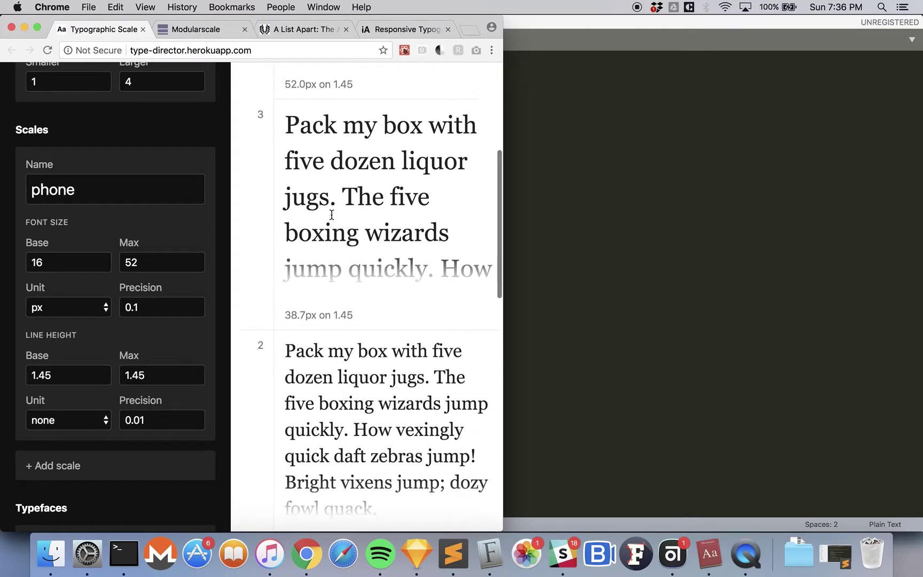
scroll(331, 214, up, 3)
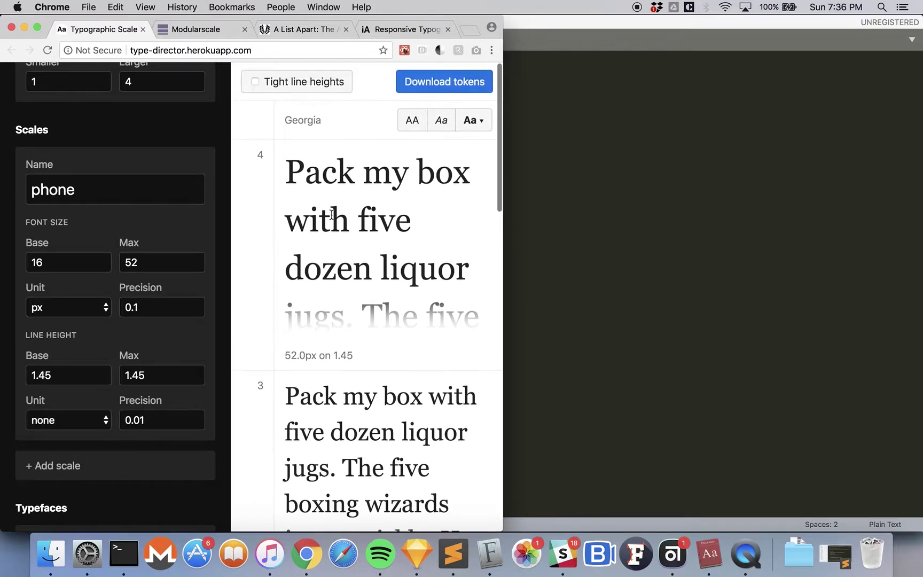
drag(286, 171, 409, 210)
click(370, 181)
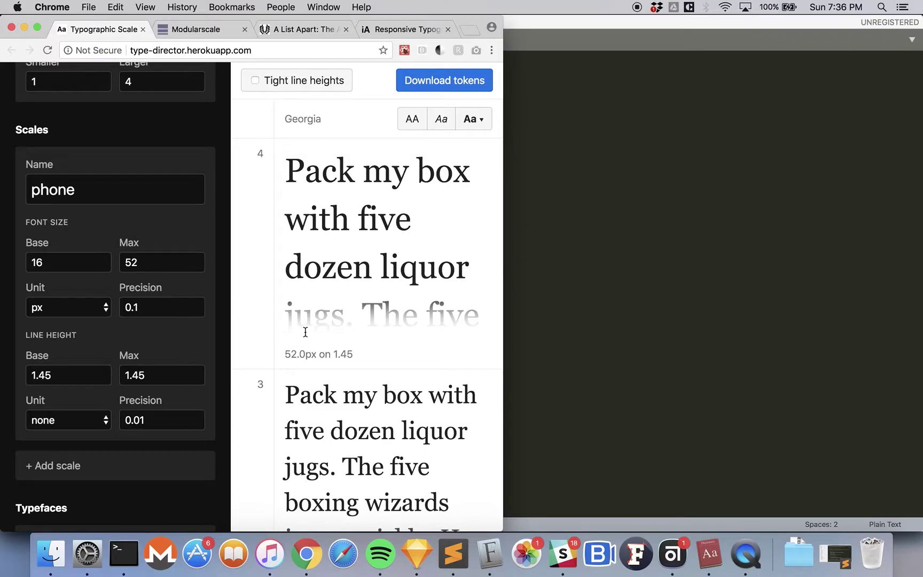
- Set the phone scale's maximum line height to 1.2 to tighten the large step 4 sample
drag(293, 170, 476, 329)
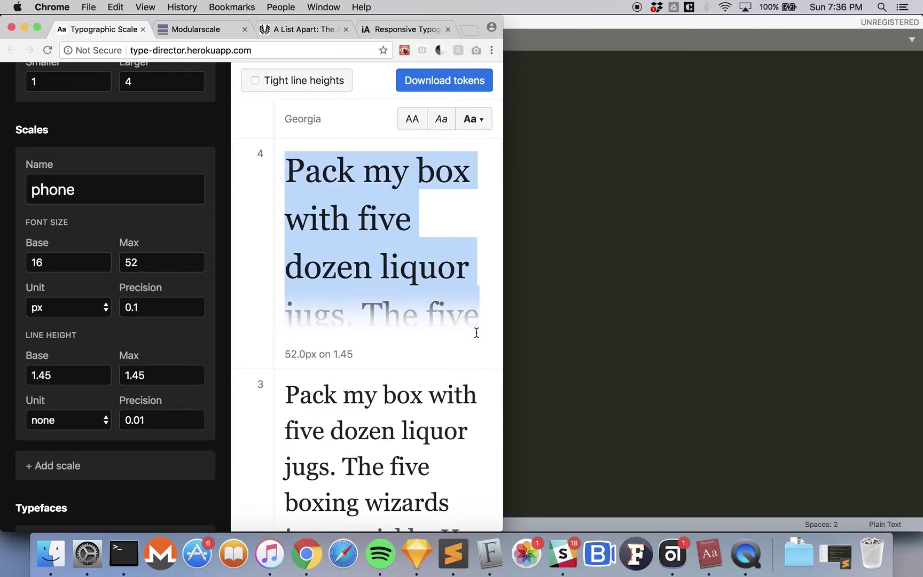
click(392, 249)
click(157, 374)
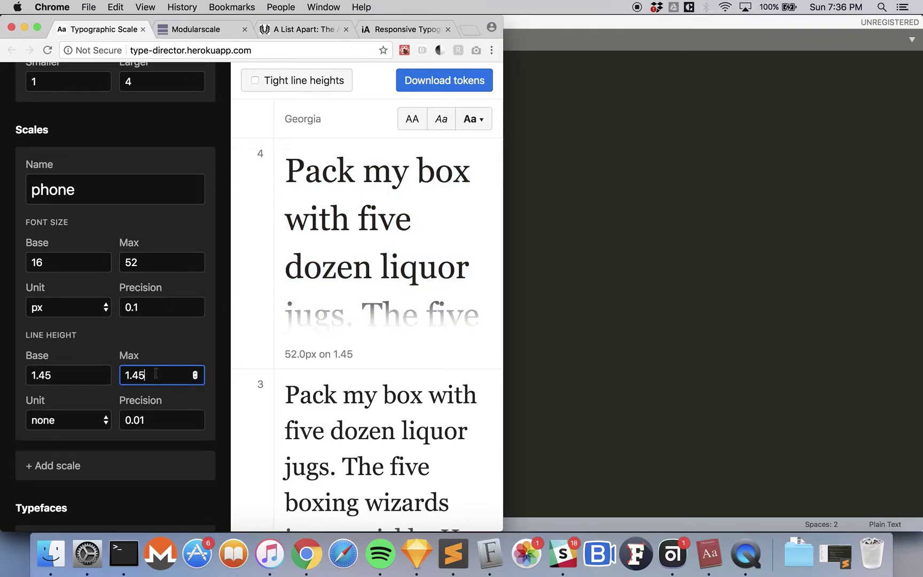
drag(134, 375, 146, 375)
text(2)
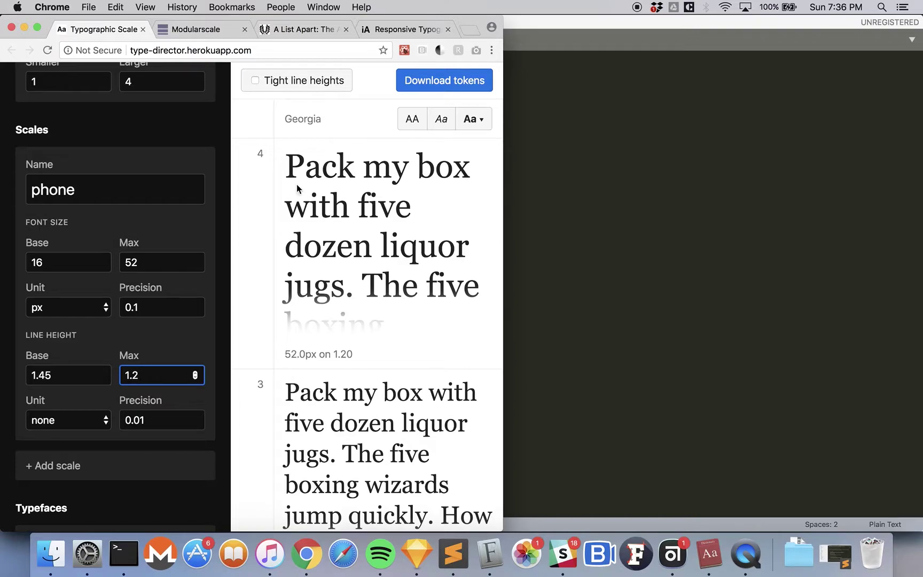
click(148, 372)
click(355, 242)
- Compare how line height varies across the phone scale's samples, from step 4 down to the base size
scroll(355, 242, down, 3)
scroll(354, 241, down, 5)
scroll(354, 241, down, 2)
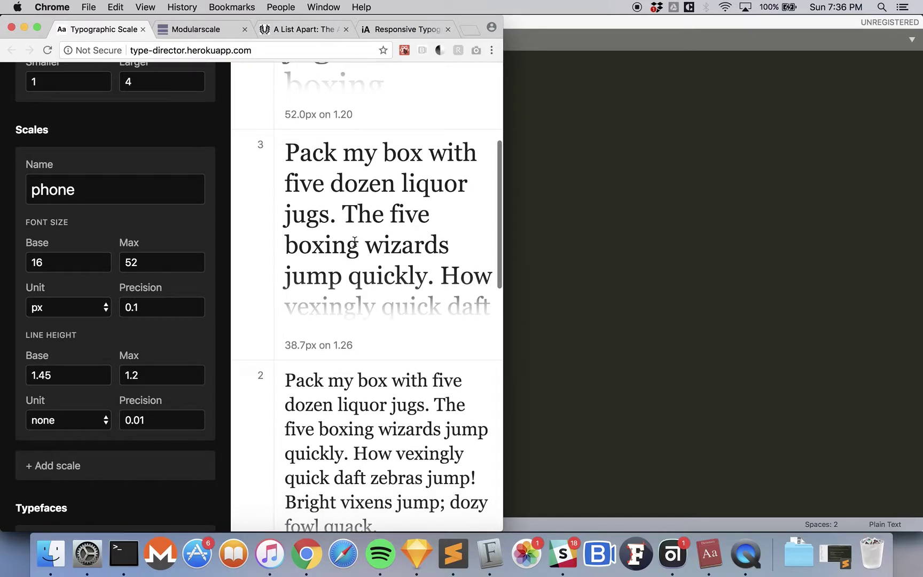
scroll(354, 241, down, 11)
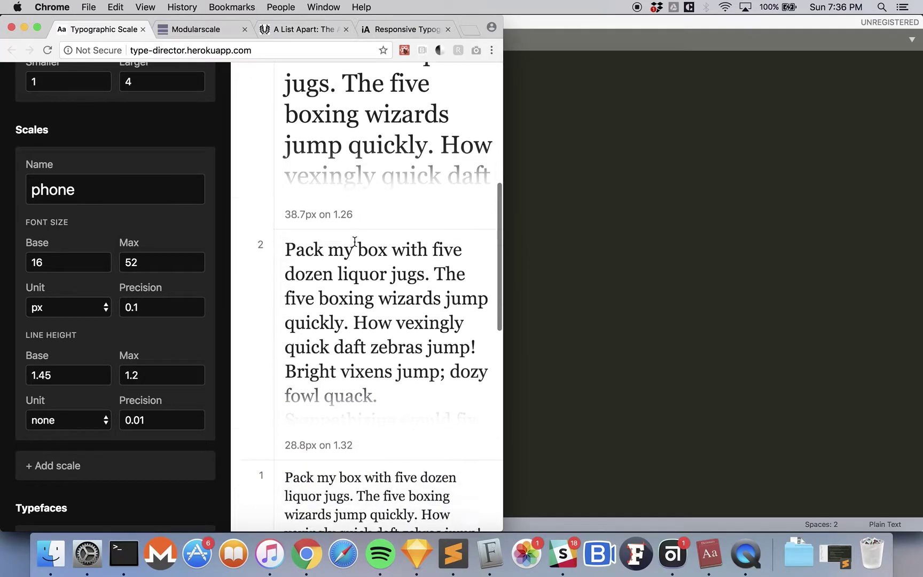
scroll(354, 241, up, 8)
scroll(354, 242, up, 12)
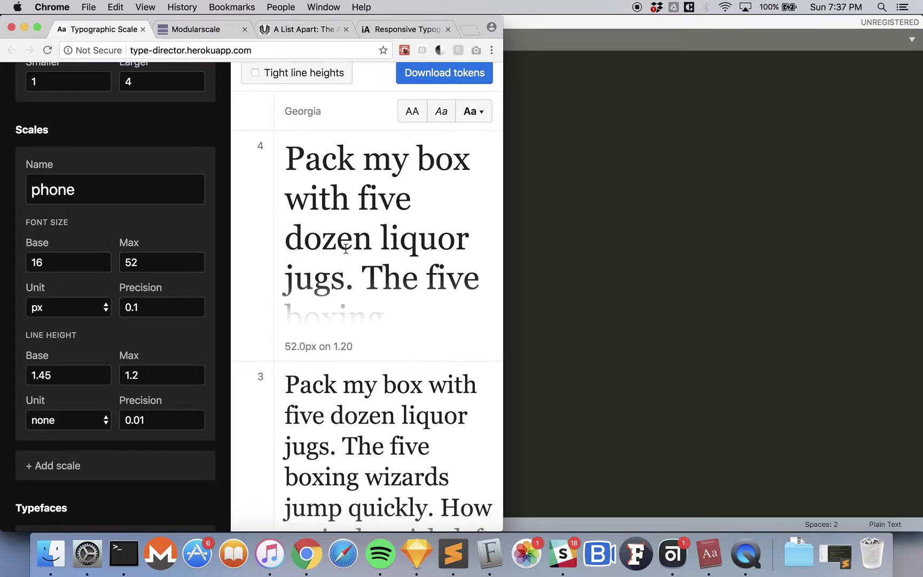
scroll(342, 277, down, 5)
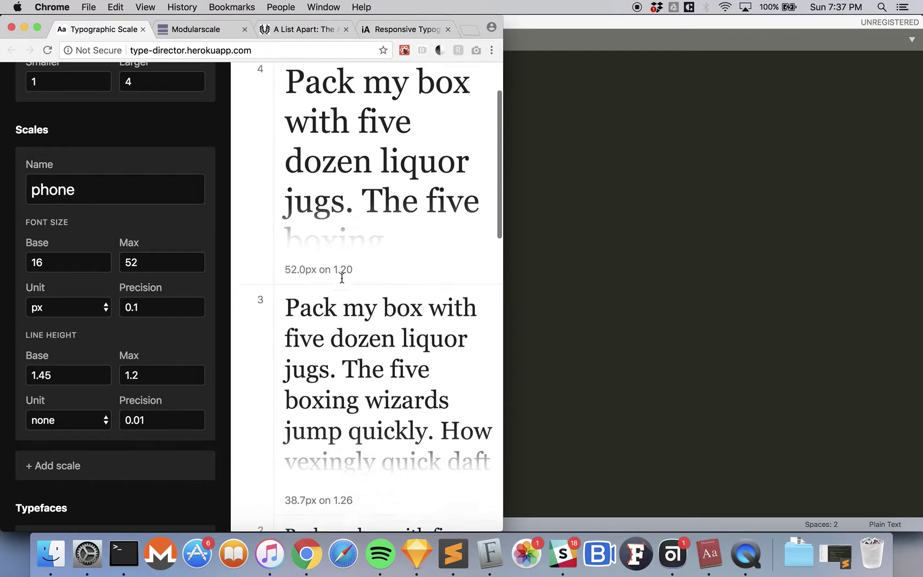
scroll(342, 277, down, 5)
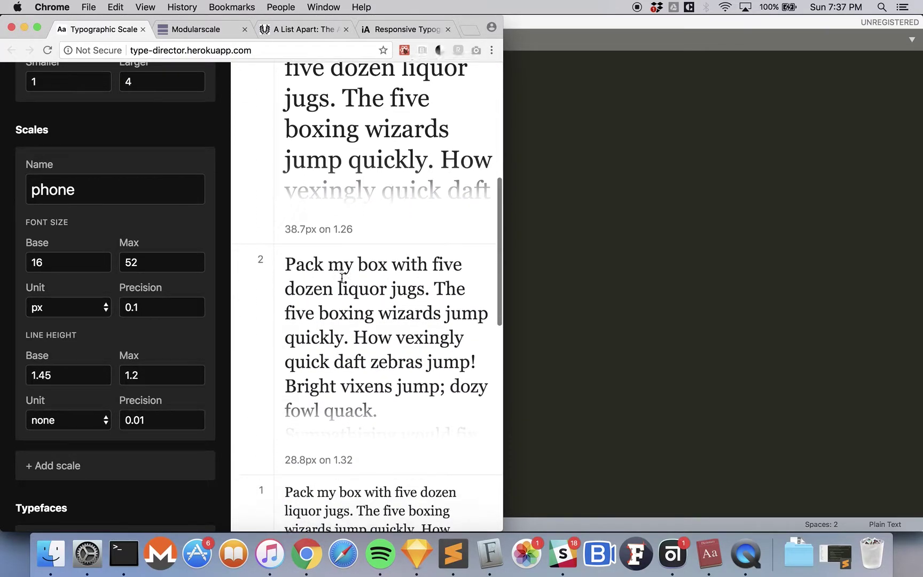
scroll(341, 278, down, 5)
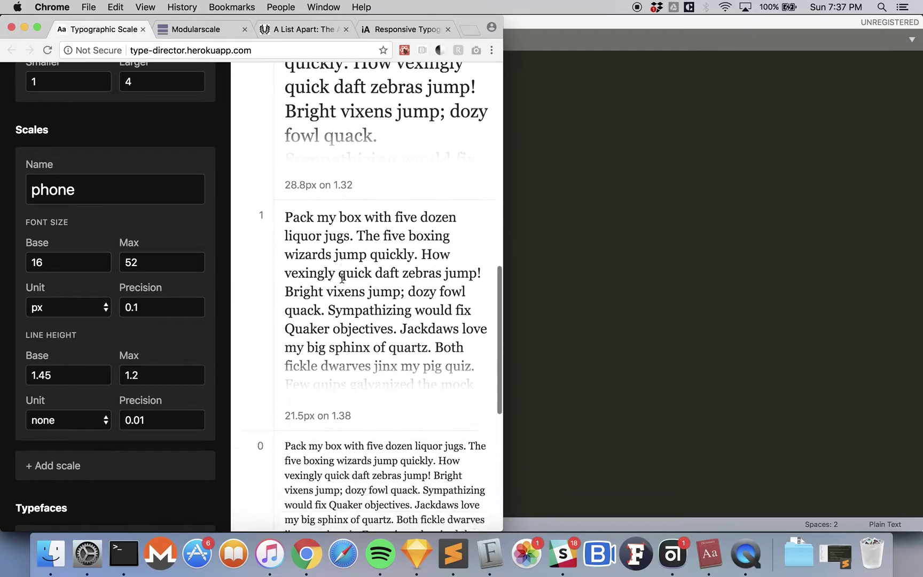
scroll(342, 277, down, 5)
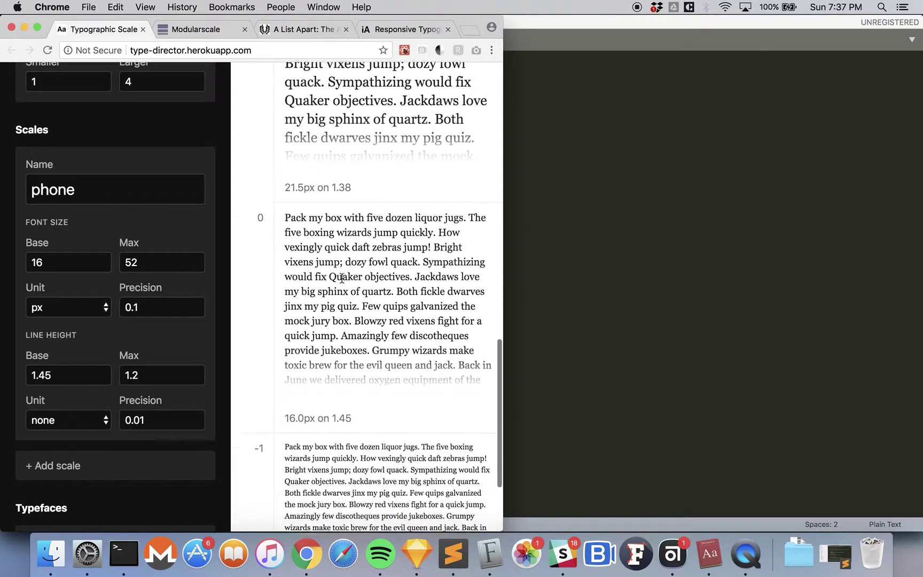
scroll(342, 277, up, 15)
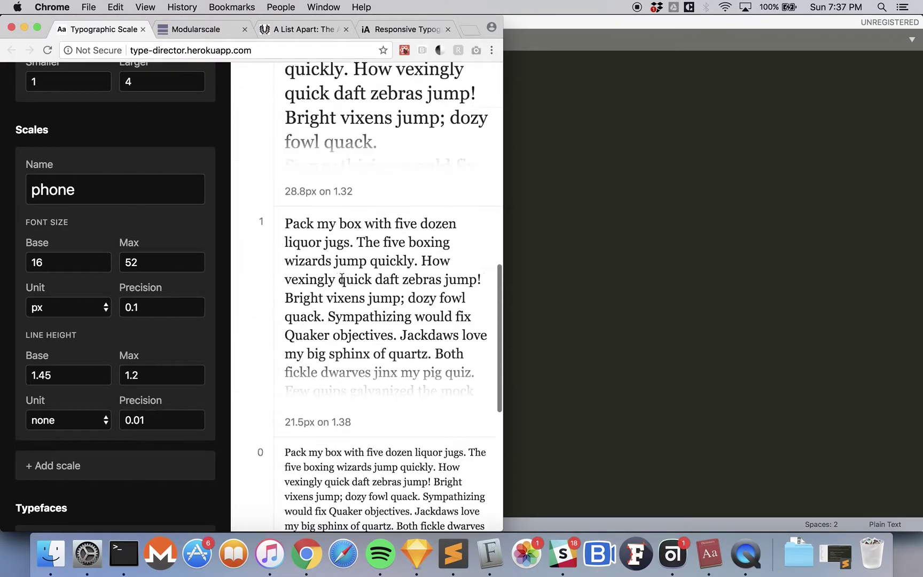
scroll(342, 277, up, 6)
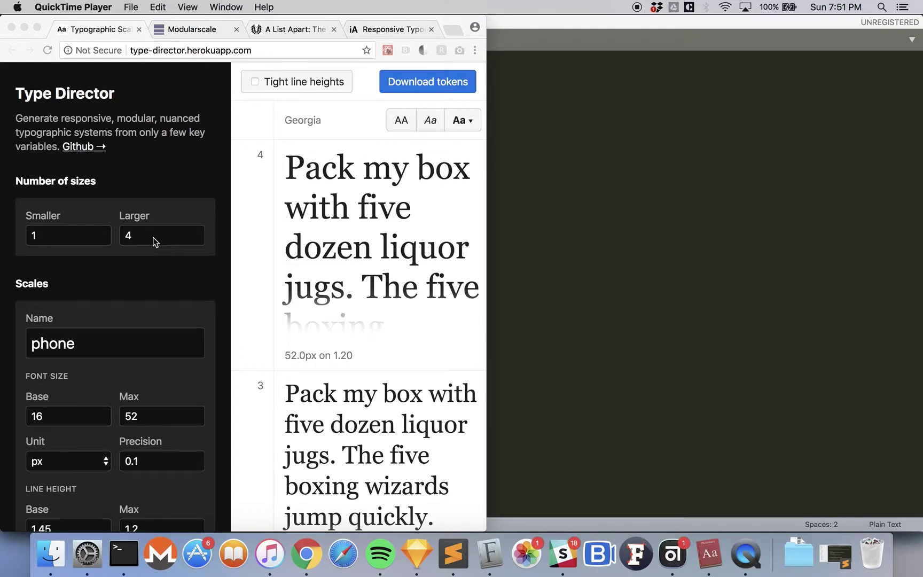
- Add a second scale named desktop and preview it in a widened browser window
scroll(155, 242, down, 2)
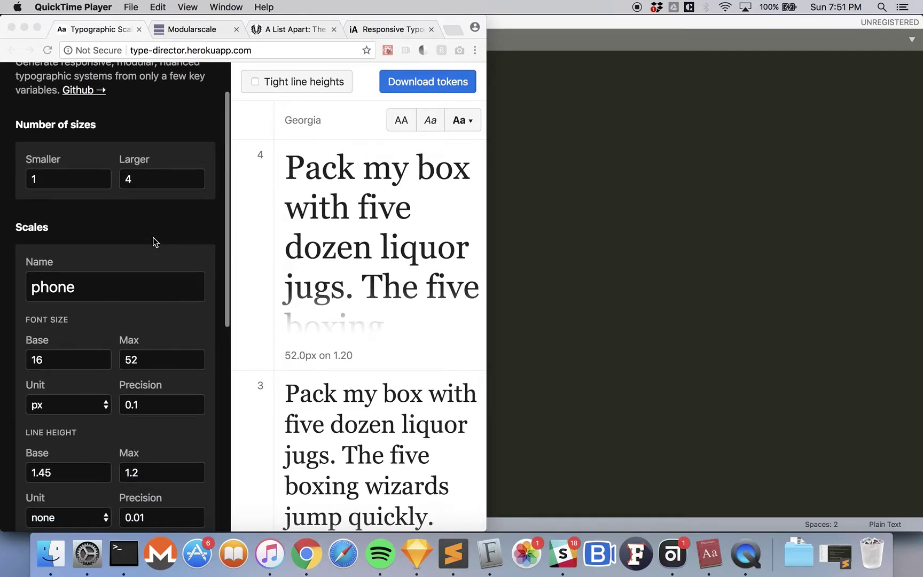
scroll(153, 242, down, 5)
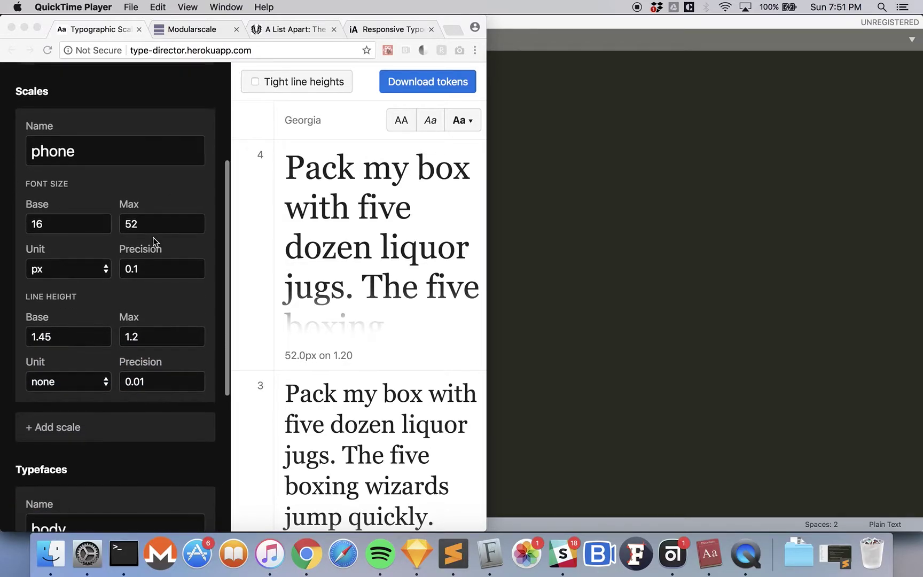
click(86, 428)
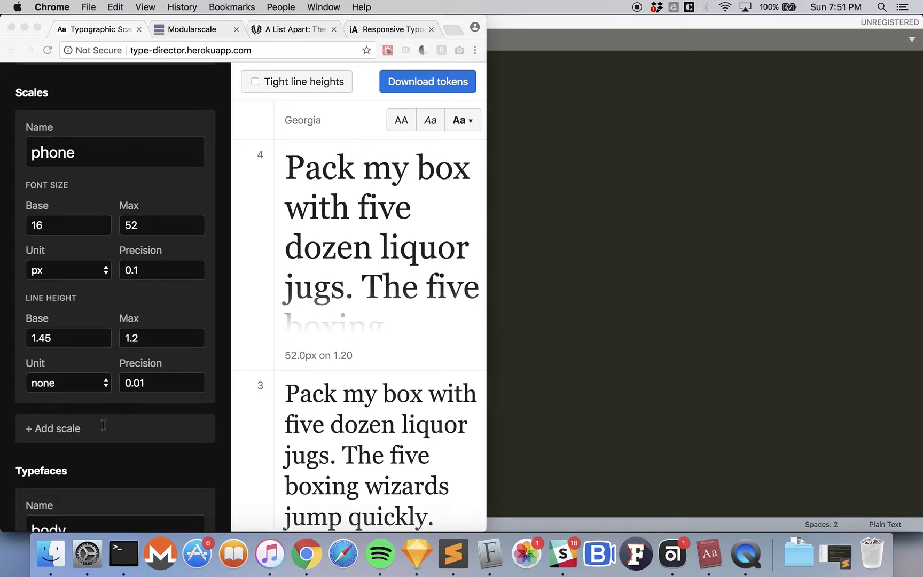
click(118, 430)
key(Tab)
text(desktop)
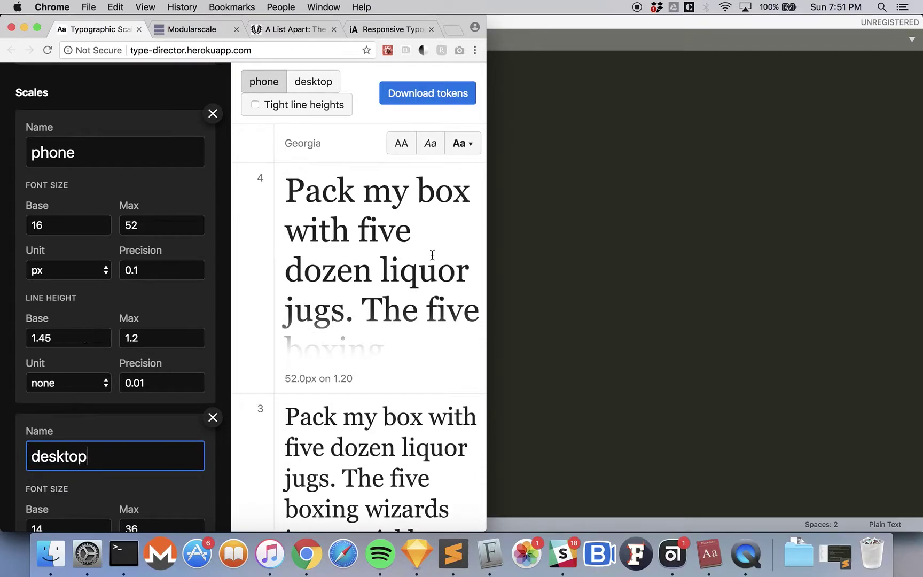
drag(488, 274, 904, 291)
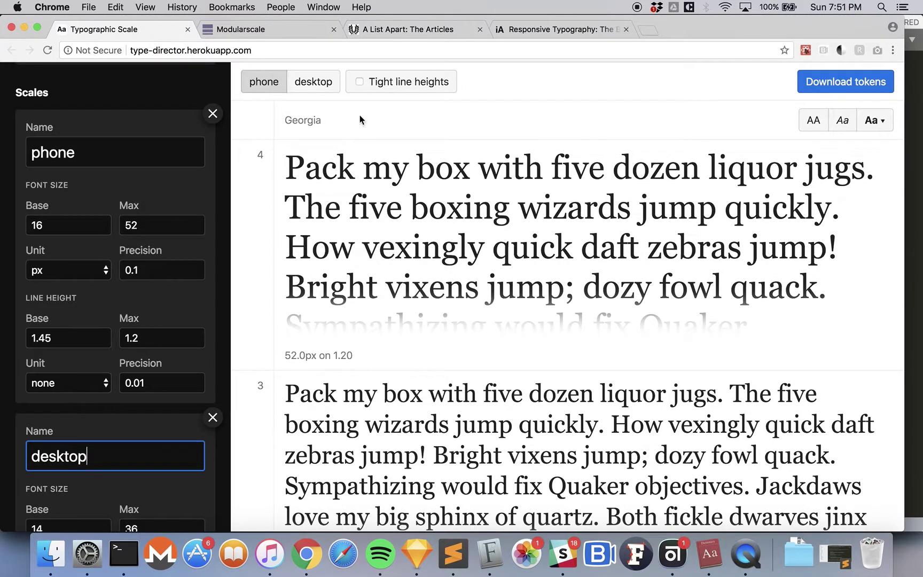
click(316, 90)
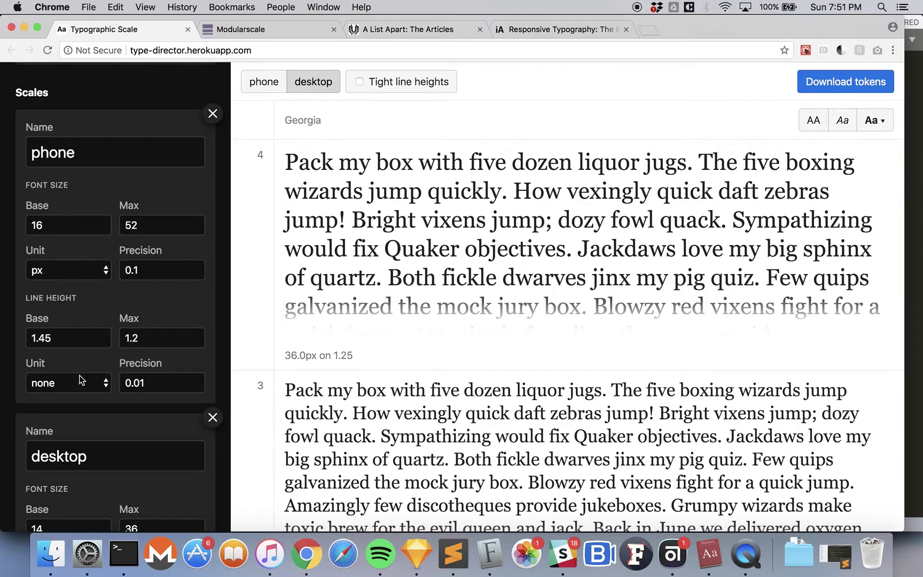
- Set the desktop scale's base font size to 16 px and its maximum to 52 px
scroll(80, 379, down, 3)
click(68, 420)
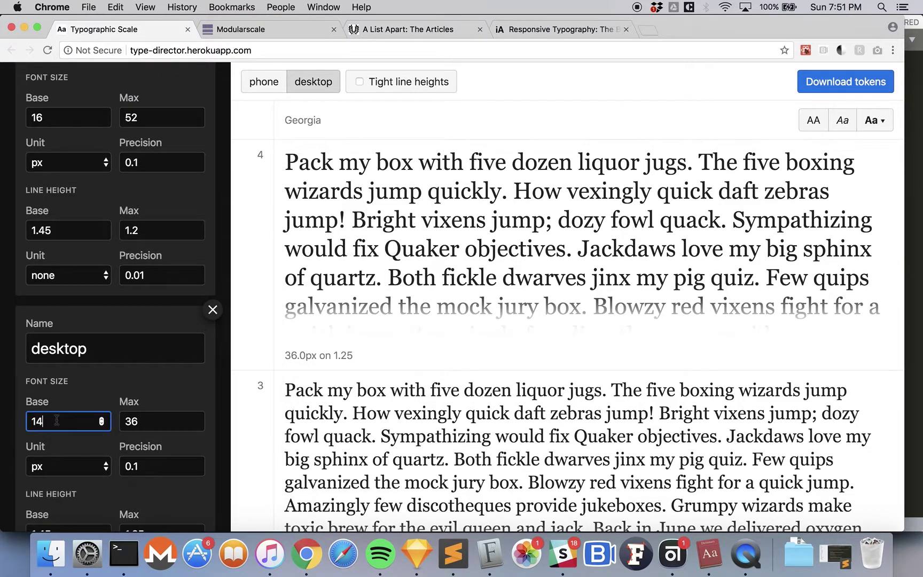
key(BackSpace)
text(6)
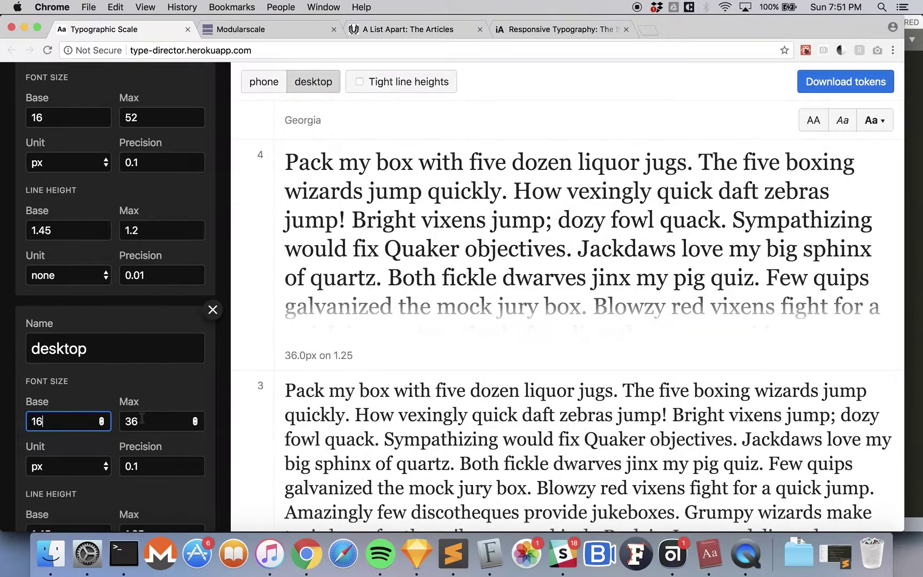
key(Tab)
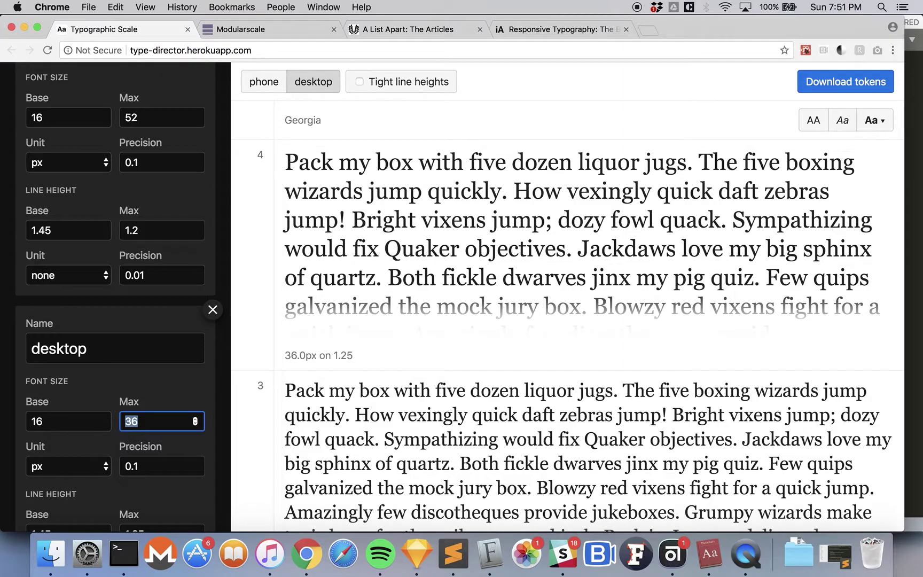
text(52)
- Set the desktop scale's maximum line height to 1.2
scroll(94, 398, down, 3)
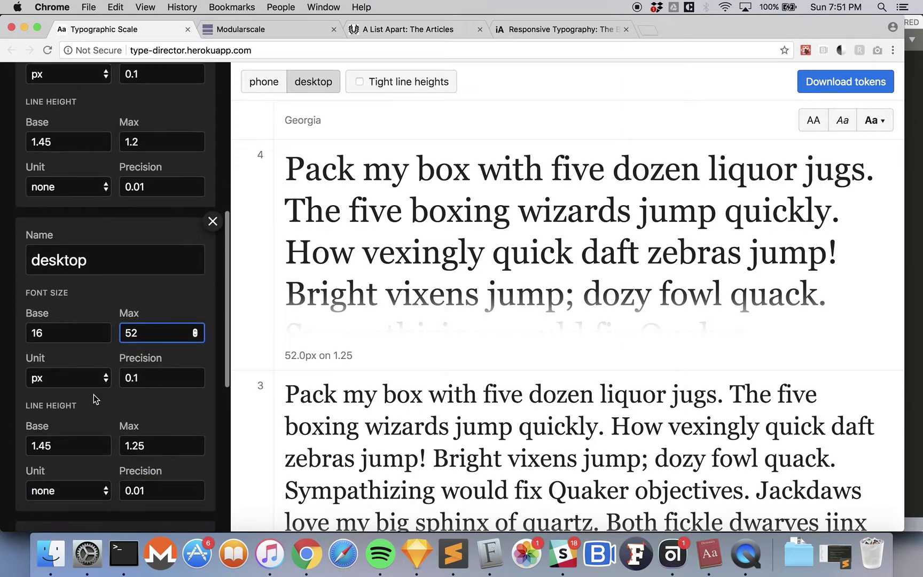
click(67, 443)
click(144, 445)
key(BackSpace)
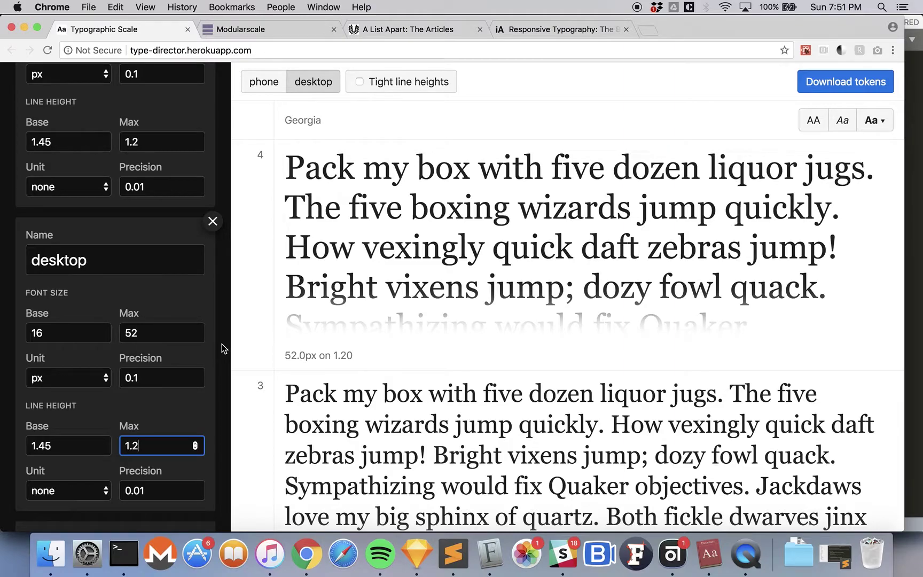
- Review the desktop samples down to the body text and set the desktop scale's base font size to 20 px
scroll(369, 396, down, 10)
scroll(369, 396, down, 10)
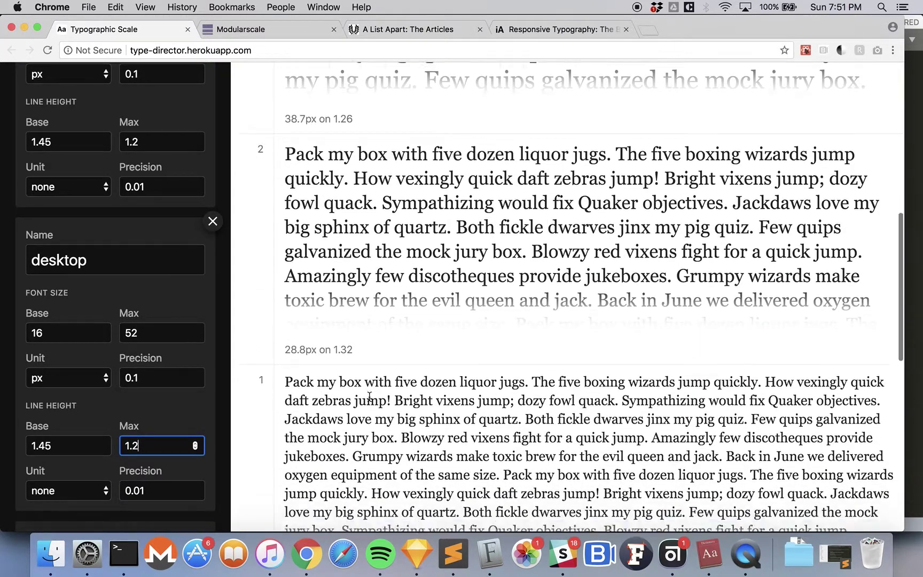
scroll(369, 396, down, 1)
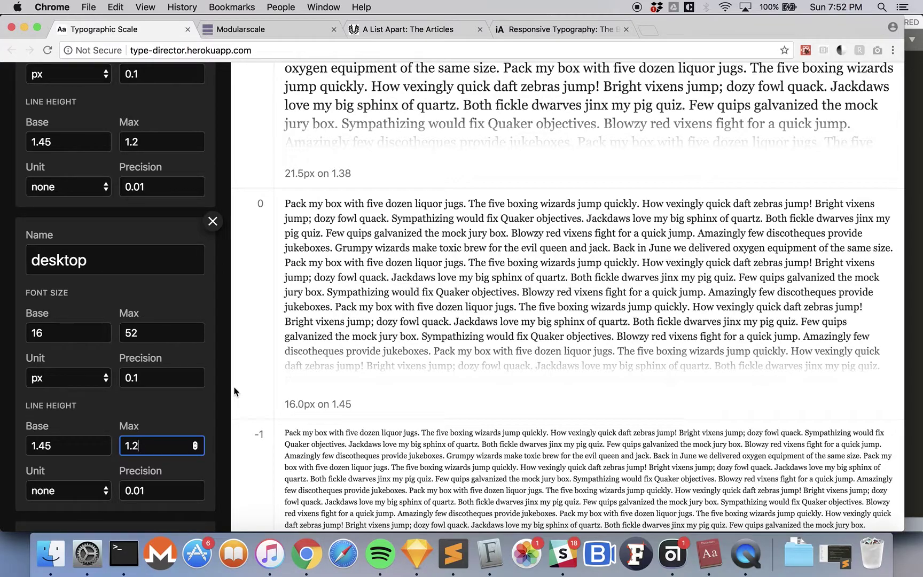
click(61, 337)
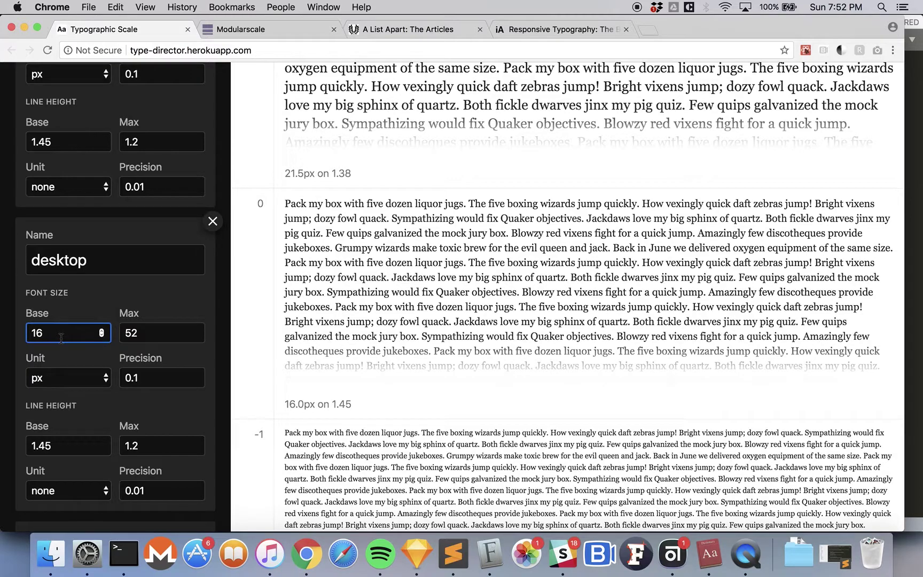
key(BackSpace)
key(BackSpace)
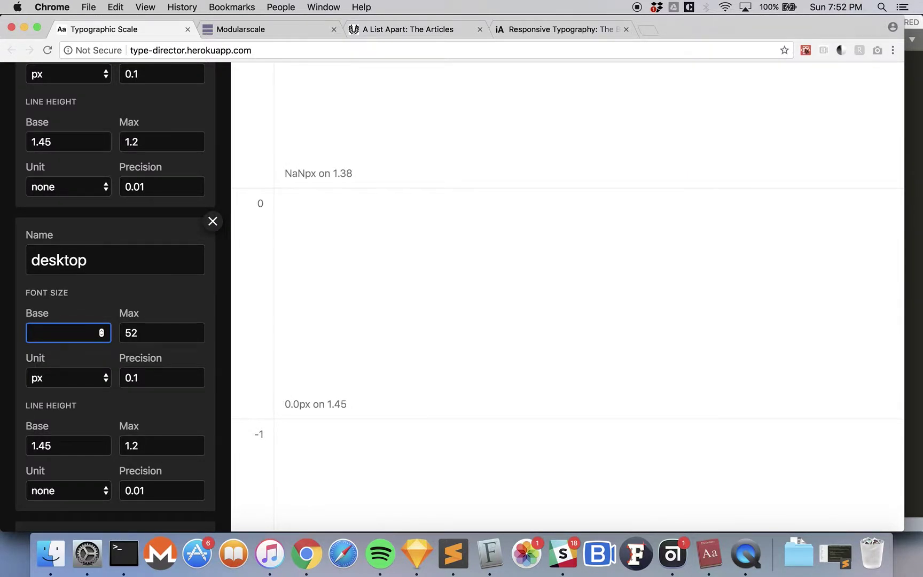
text(20)
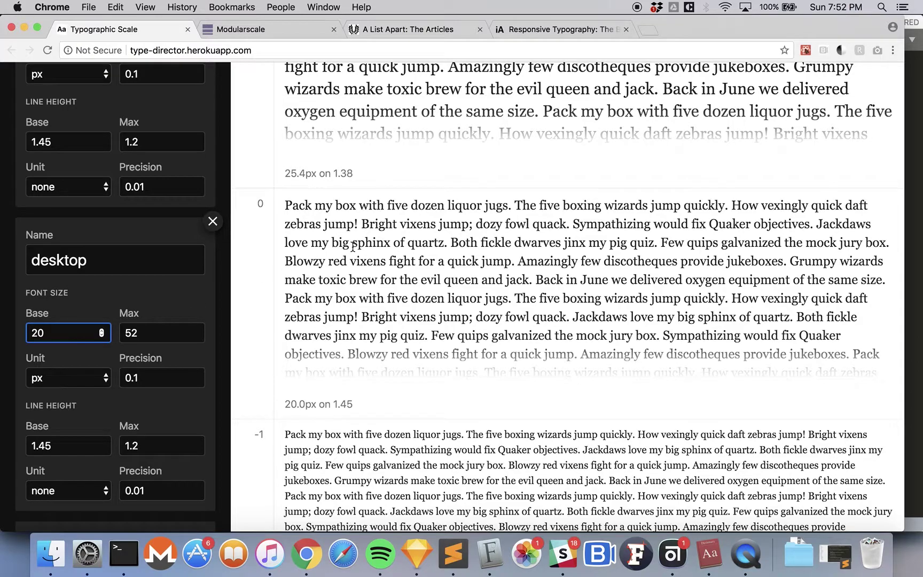
- Set the desktop scale's maximum font size to 72 px and inspect the first words of the step 4 sample
scroll(352, 251, up, 6)
scroll(352, 253, up, 8)
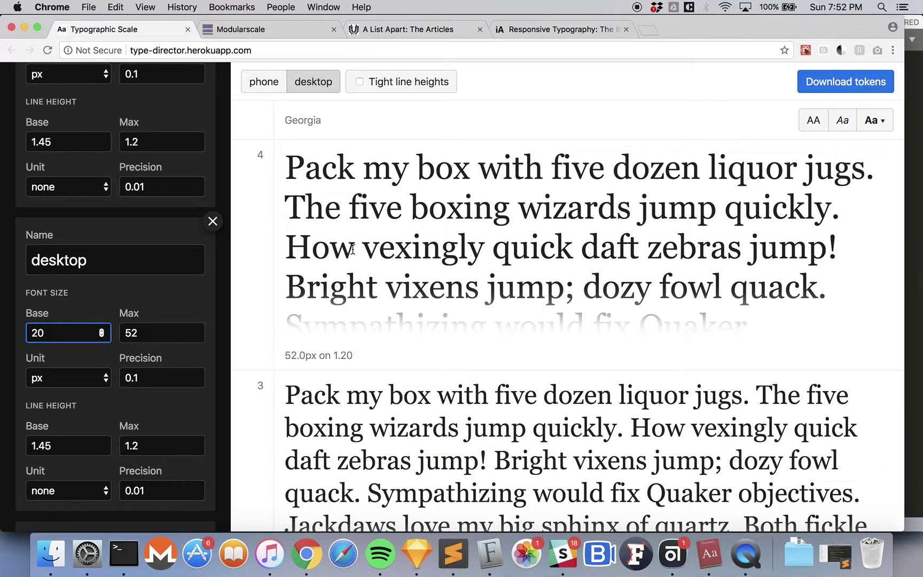
key(Tab)
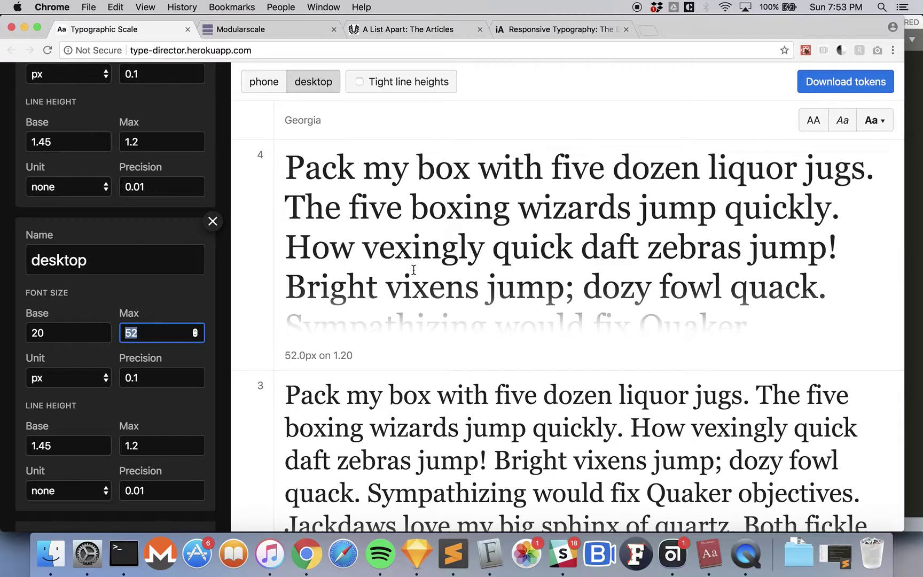
text(72)
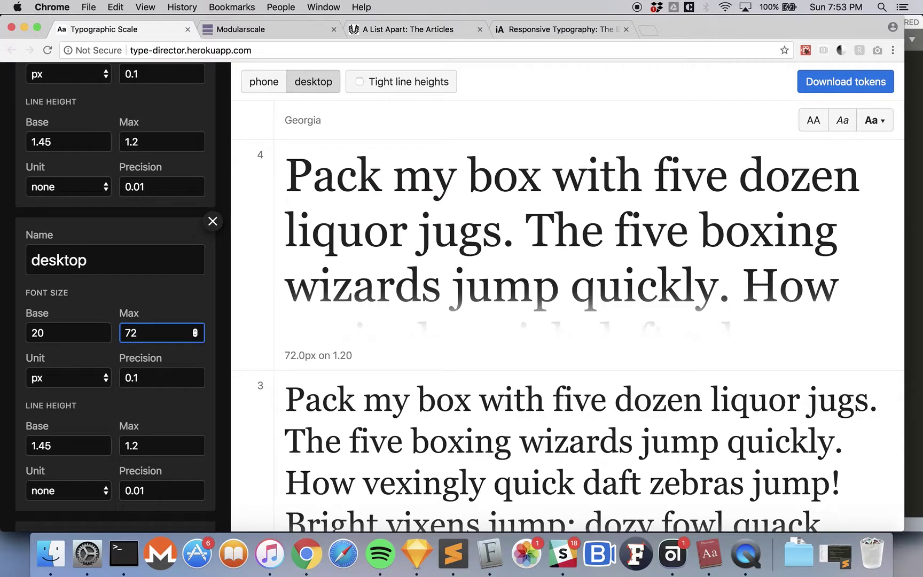
drag(288, 174, 375, 175)
click(375, 177)
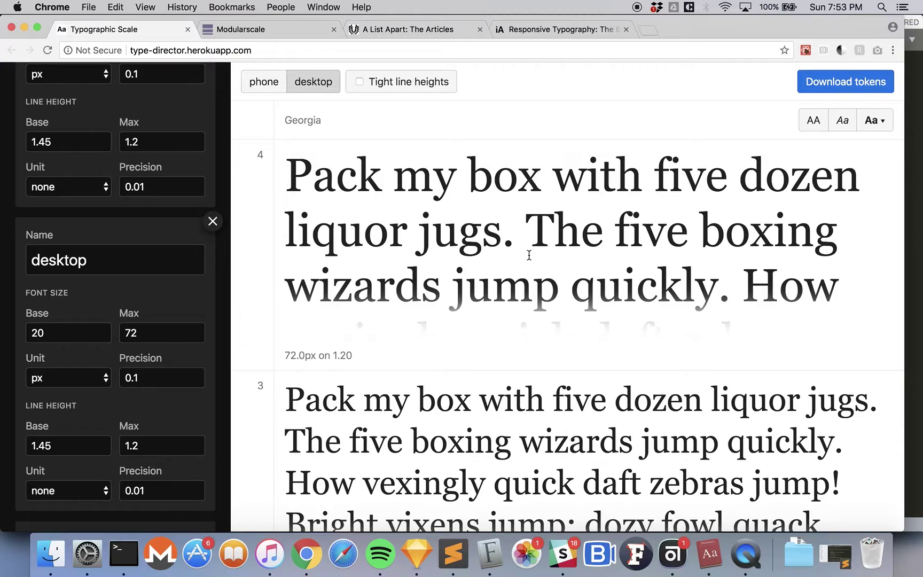
- Review the desktop samples from step 4 down to the step 0 body text, checking size and readability
scroll(529, 255, down, 3)
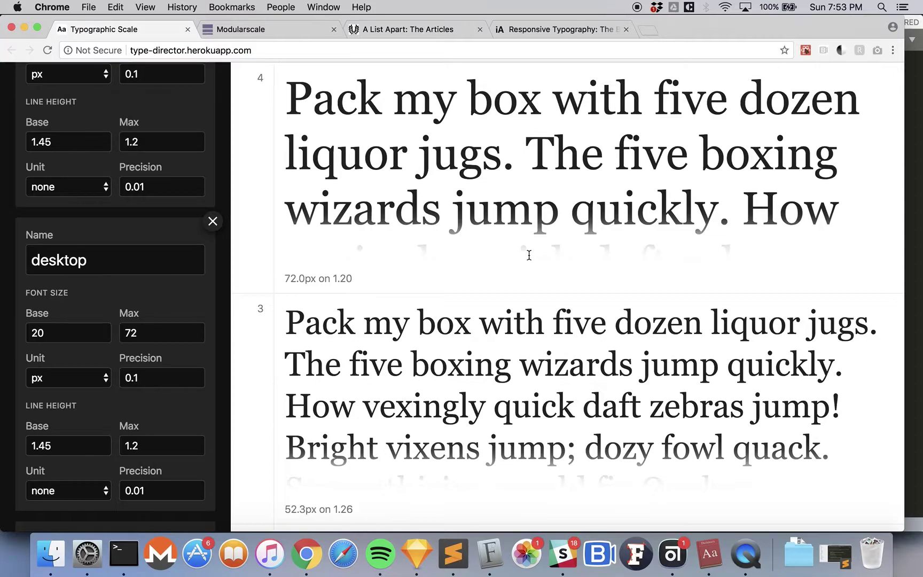
scroll(528, 255, up, 3)
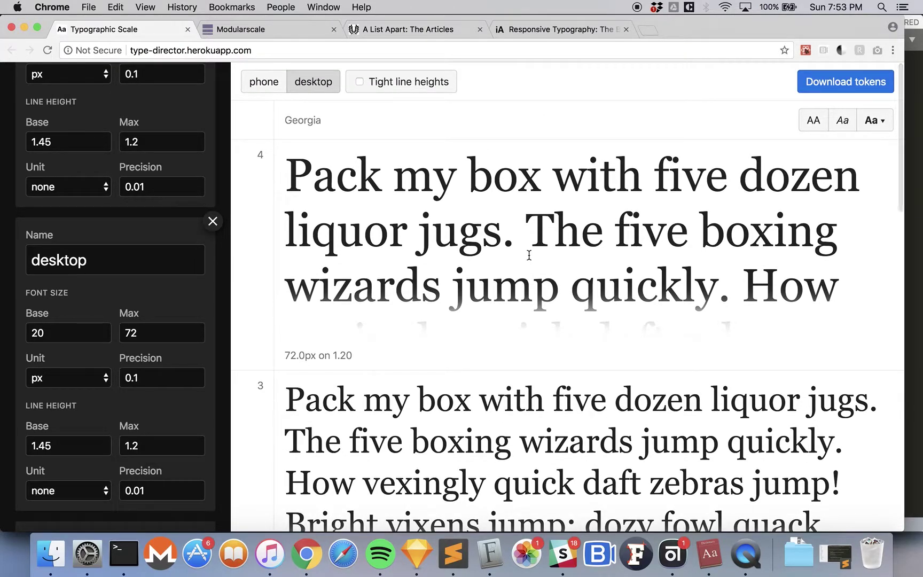
scroll(506, 262, down, 20)
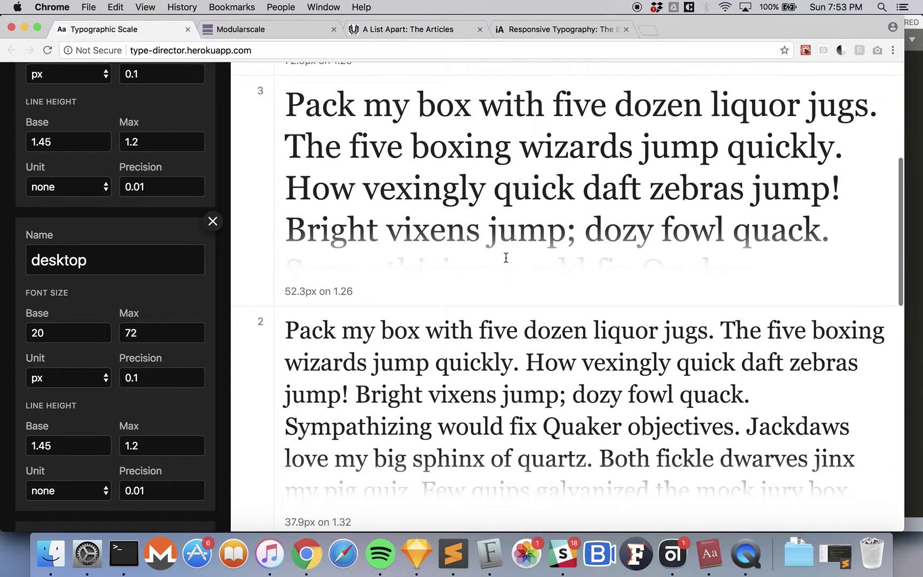
scroll(505, 256, down, 6)
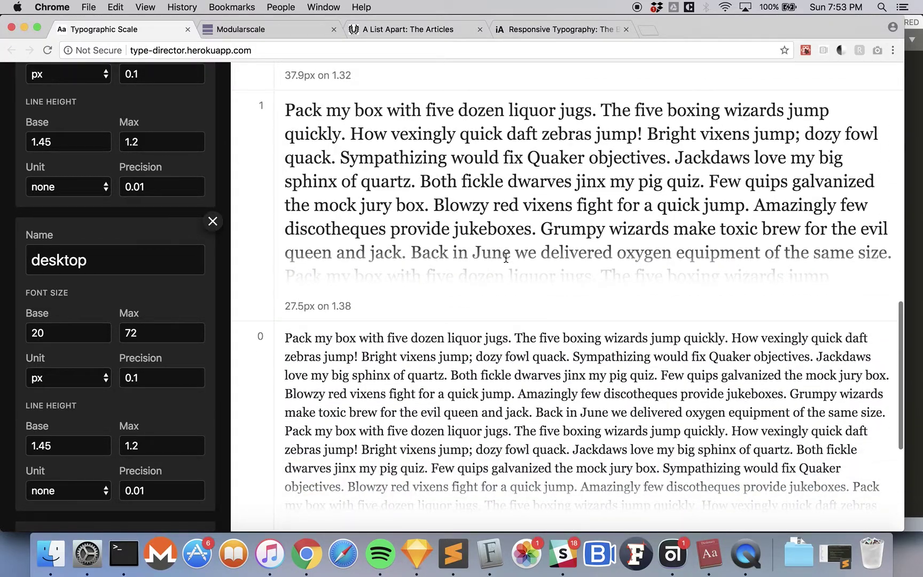
scroll(459, 245, down, 4)
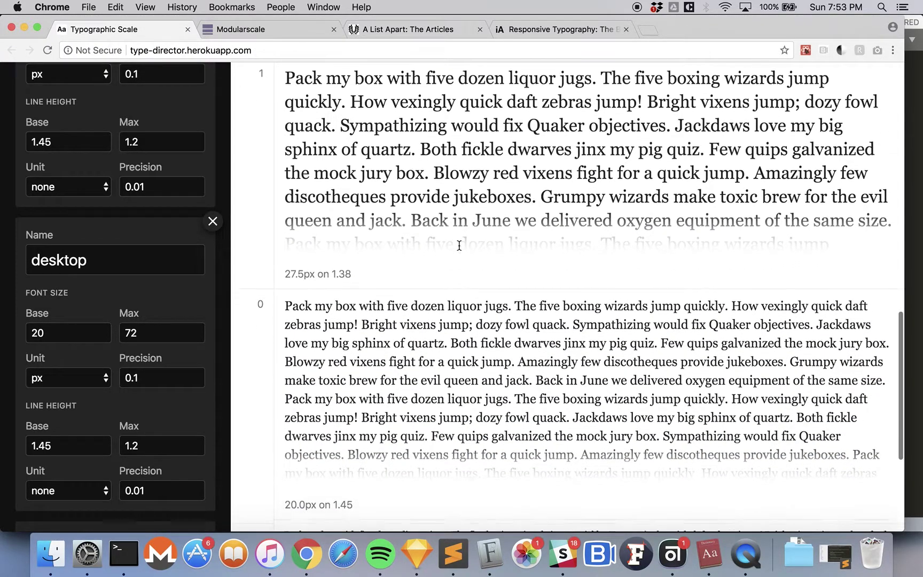
scroll(458, 249, up, 1)
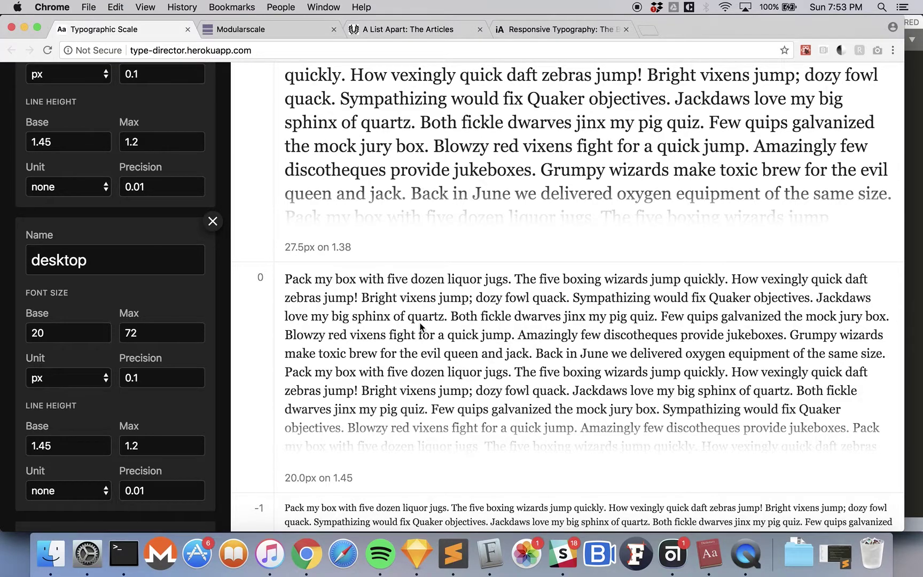
drag(285, 279, 743, 404)
click(743, 404)
scroll(413, 247, up, 3)
scroll(414, 249, up, 10)
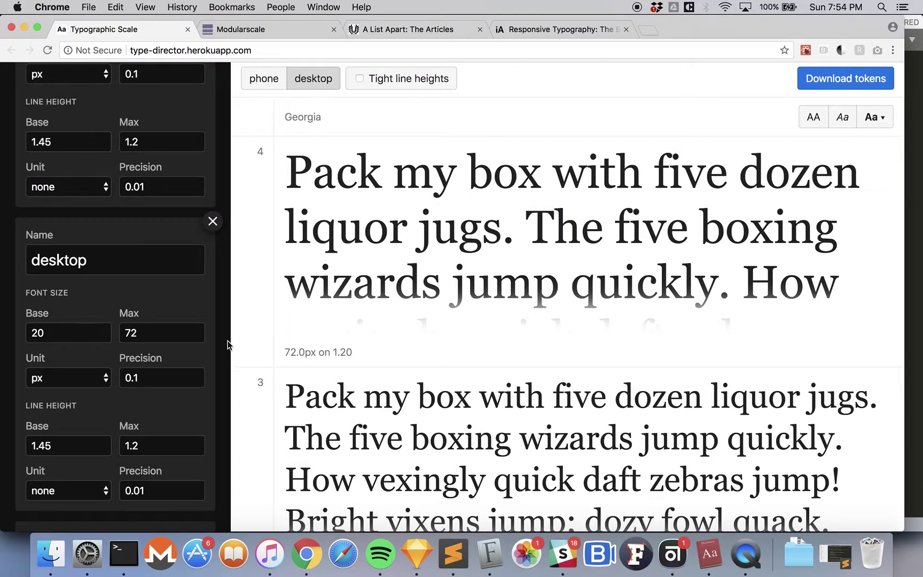
- Set the desktop scale's maximum line height to 1.1 and compare the phone and desktop previews
click(146, 445)
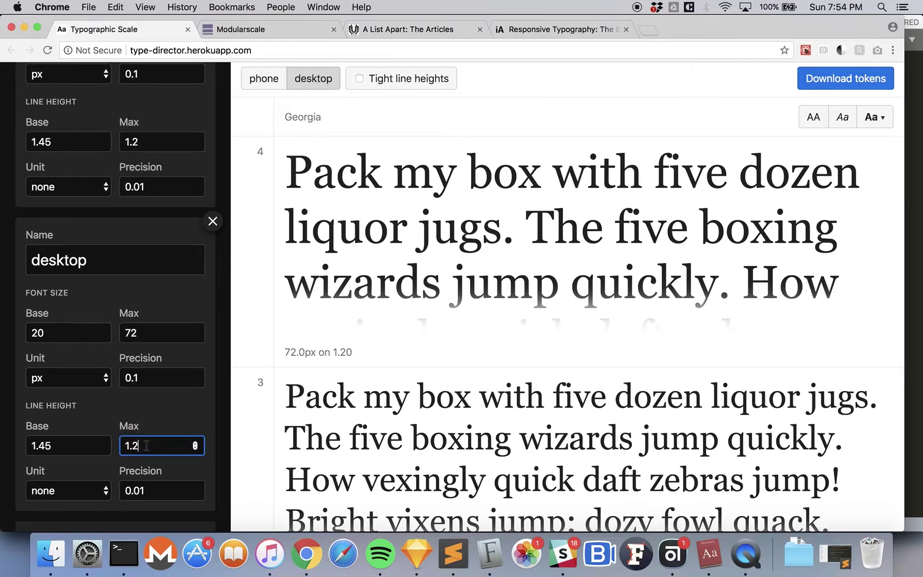
key(BackSpace)
text(1)
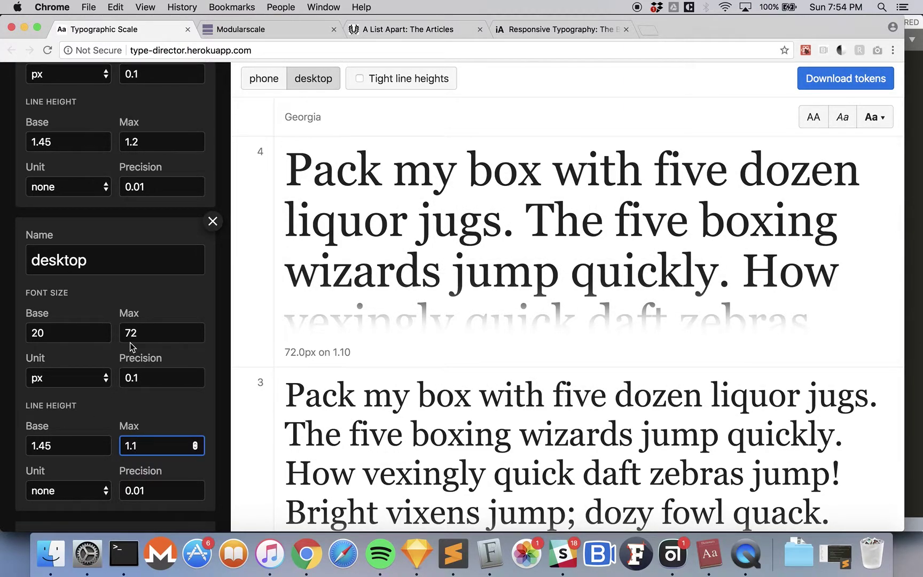
click(261, 81)
click(303, 80)
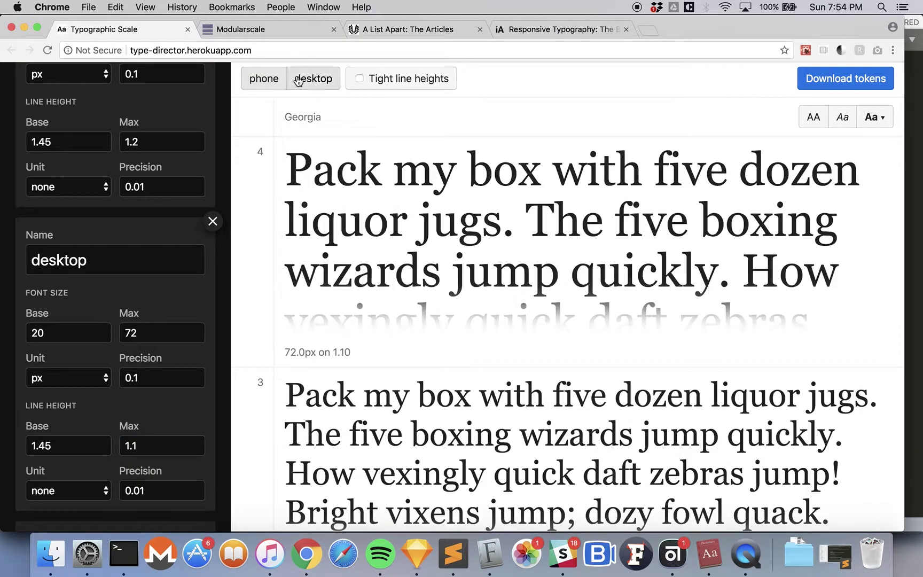
click(267, 82)
click(314, 86)
click(268, 93)
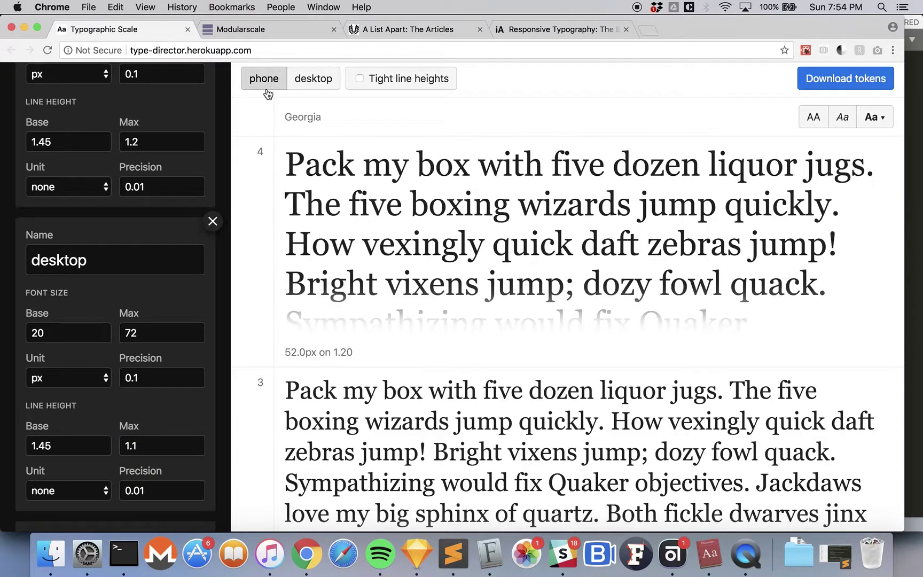
click(310, 83)
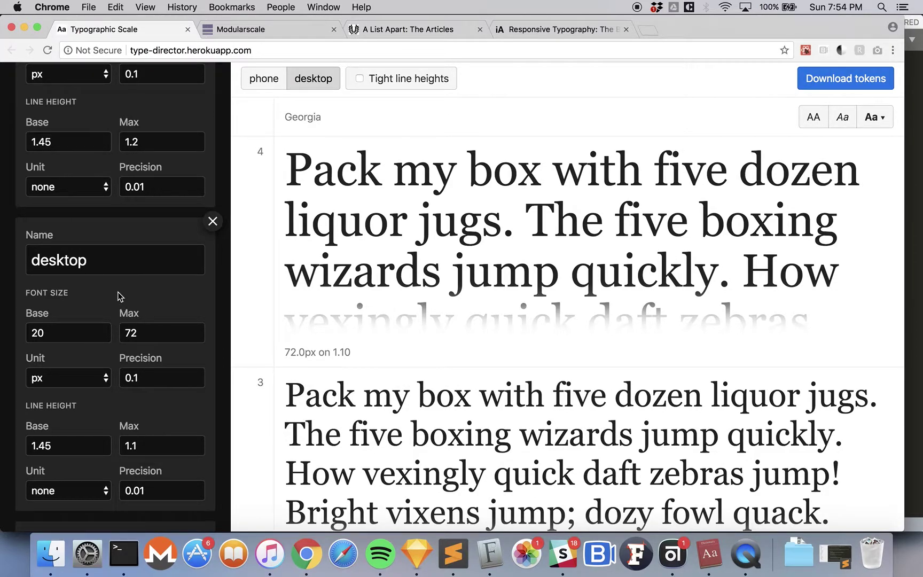
- Add a third scale below desktop and name it tv
scroll(118, 297, down, 5)
click(68, 417)
click(125, 441)
key(super+a)
text(tv)
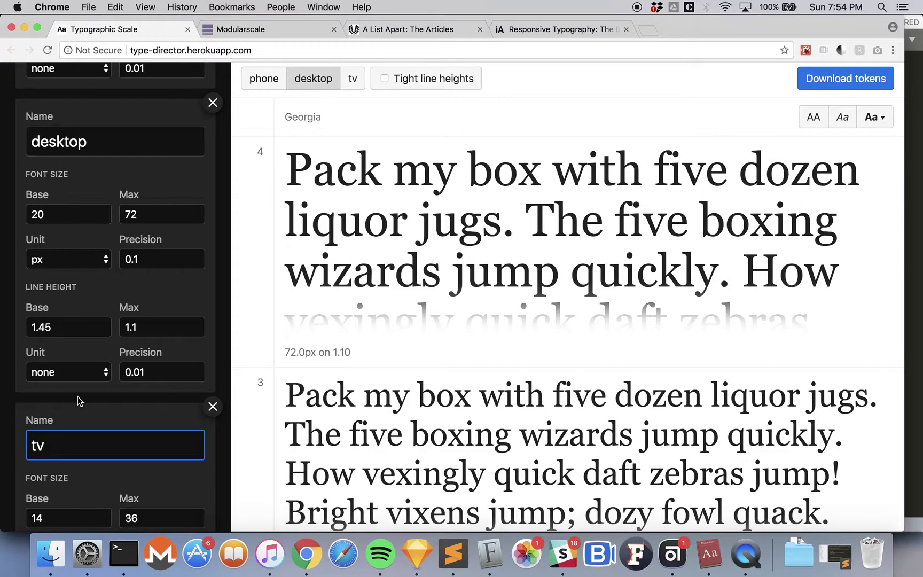
- Add a fourth scale below the tv scale and name it print
scroll(77, 400, down, 5)
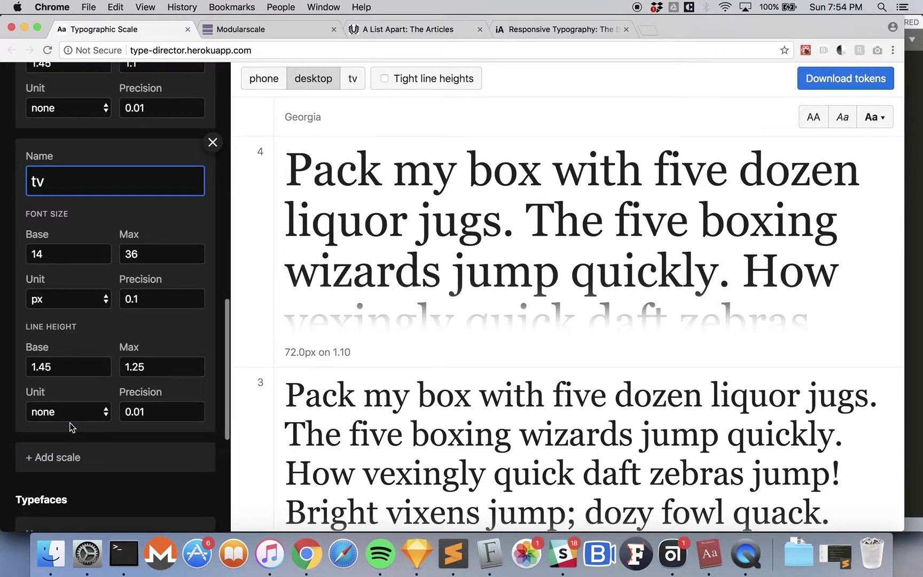
click(68, 457)
double_click(45, 485)
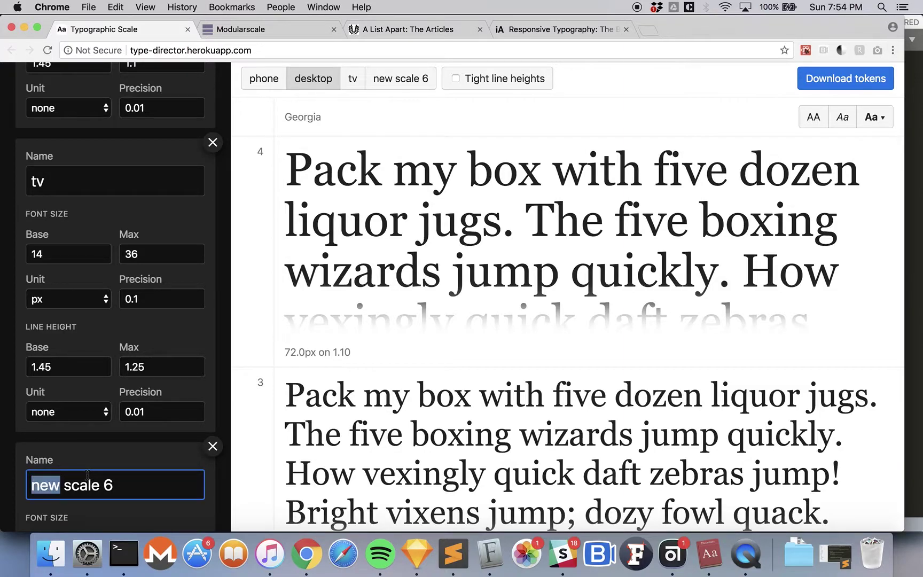
key(super+a)
text(print)
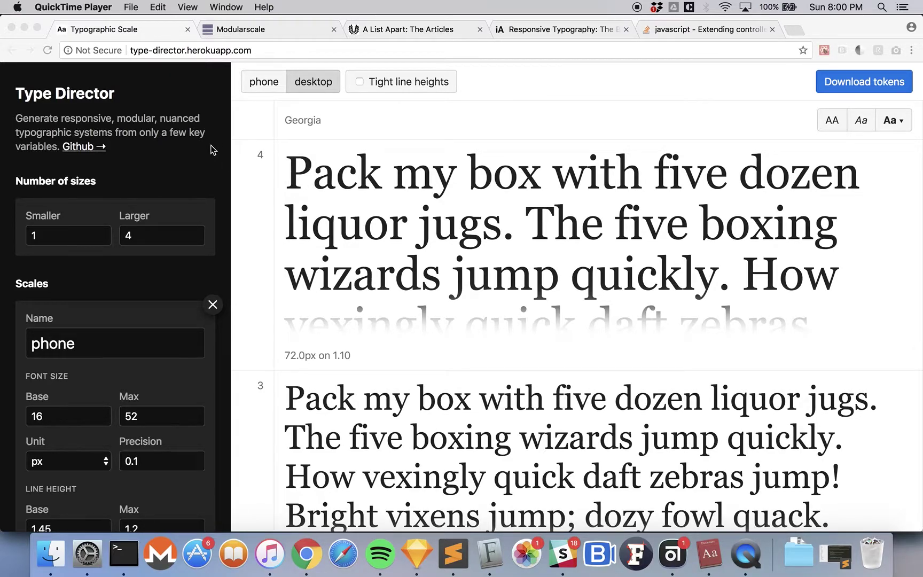
- Examine the phone and desktop scale settings and the body typeface's name and font family
scroll(208, 197, down, 10)
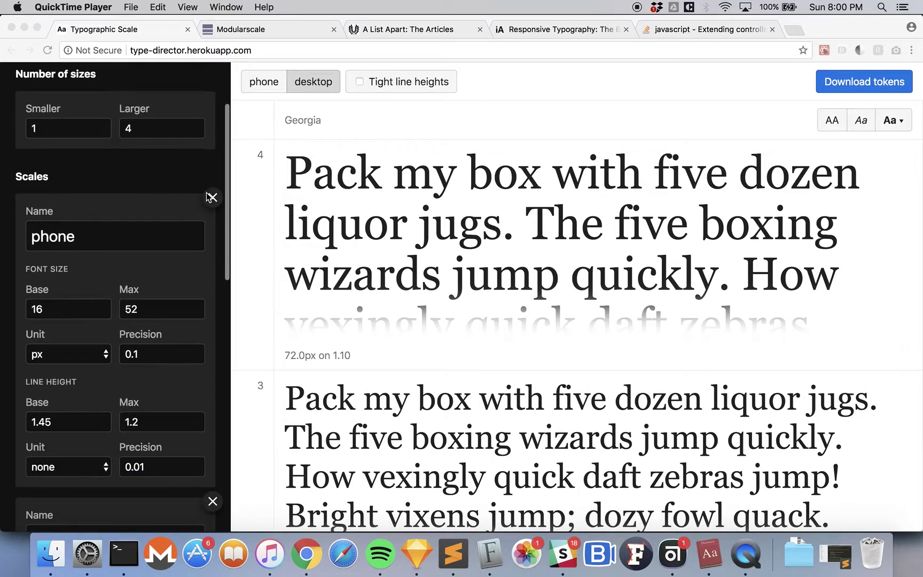
scroll(209, 197, down, 15)
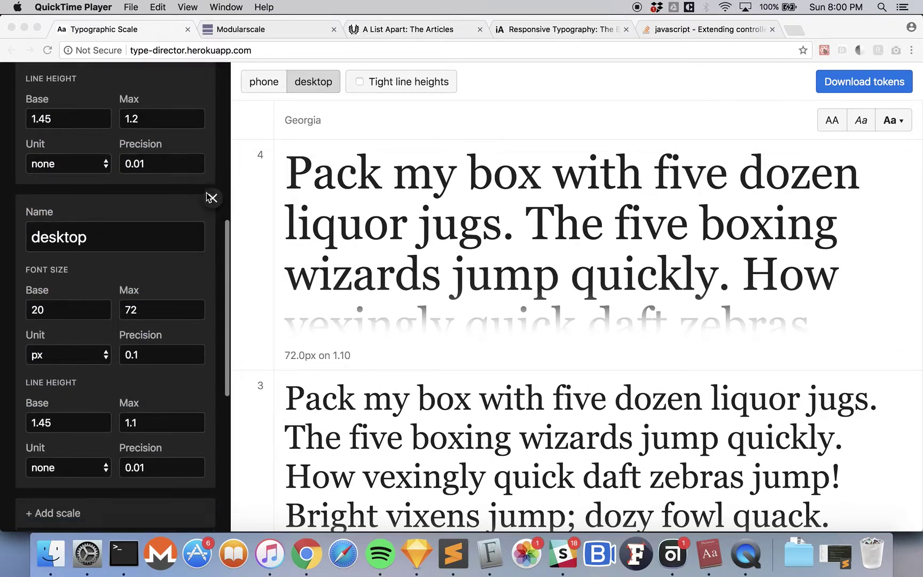
scroll(209, 197, down, 4)
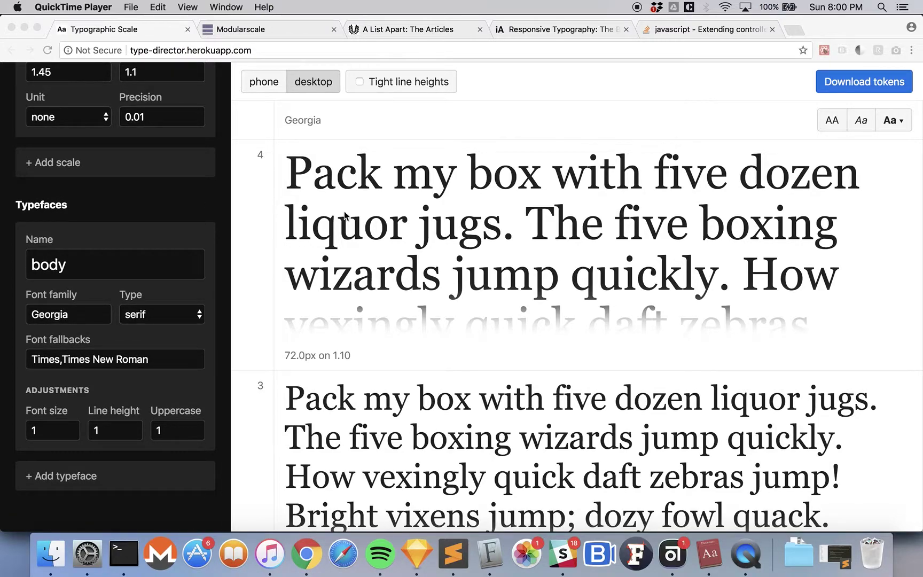
click(119, 265)
click(118, 266)
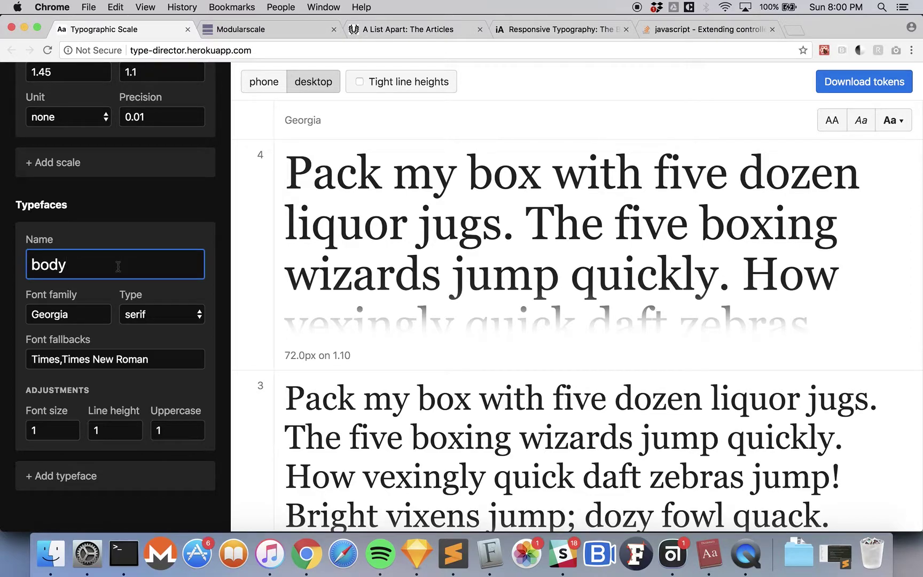
drag(78, 264, 28, 265)
click(71, 313)
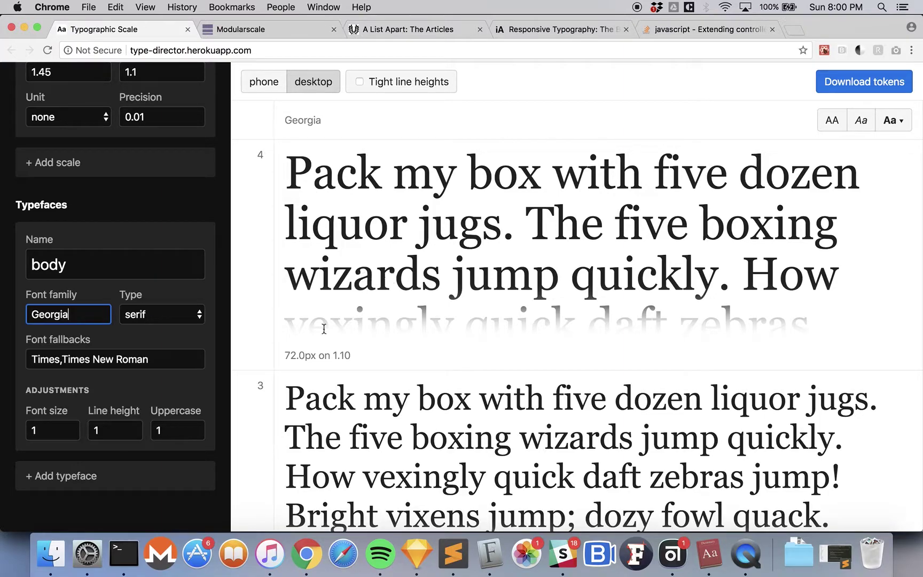
- Add a second typeface below body and name it headings
click(184, 471)
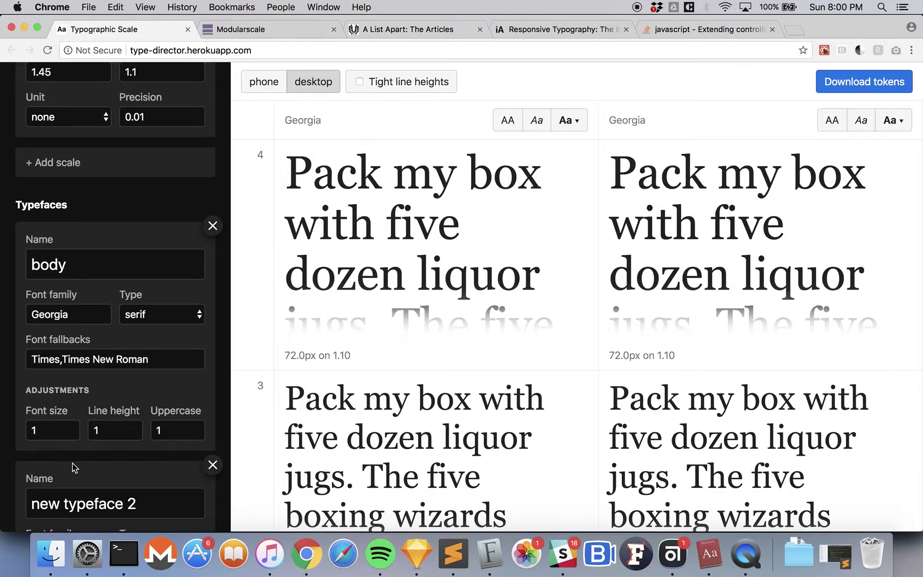
scroll(72, 462, down, 2)
drag(138, 457, 28, 458)
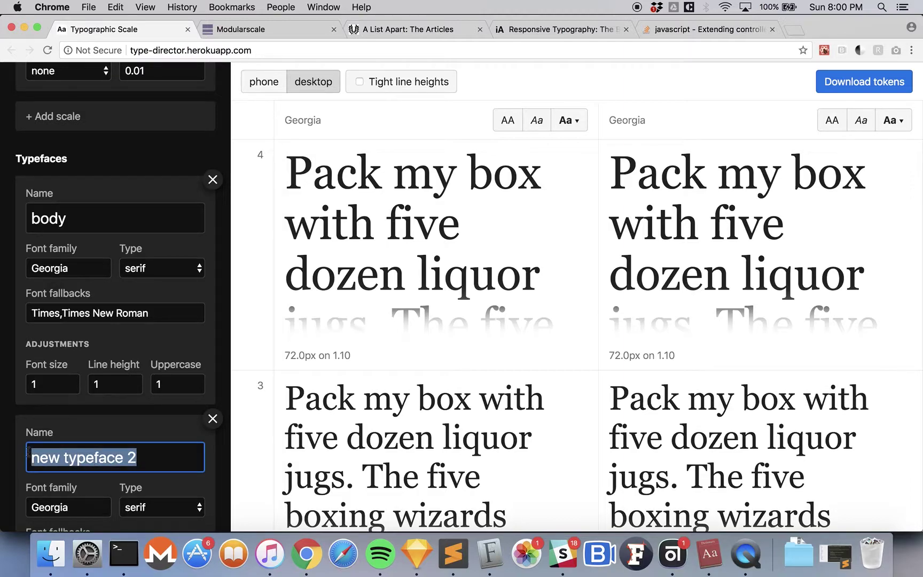
text(headings)
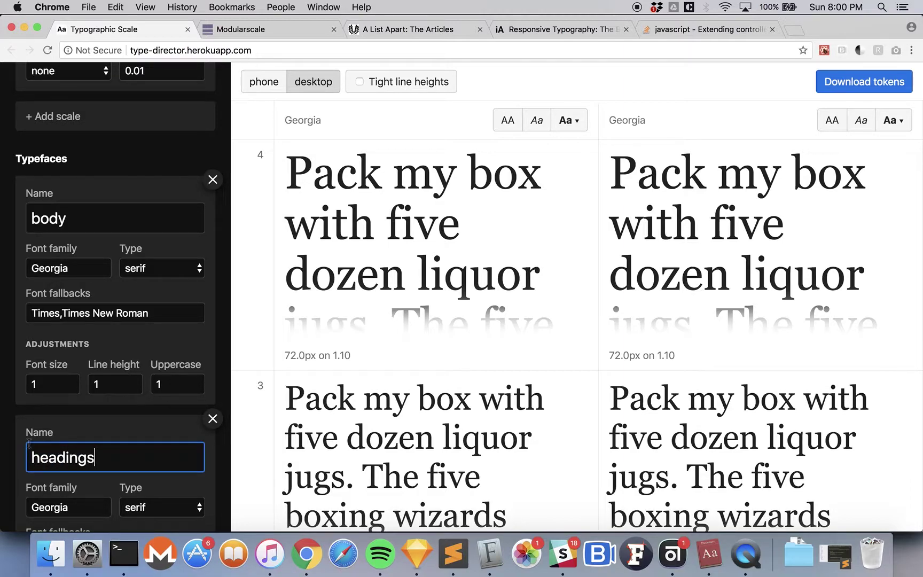
- Set the headings typeface's font family to Verdana and preview its samples at weight 700 (Bold)
scroll(29, 443, down, 3)
drag(74, 442, 30, 443)
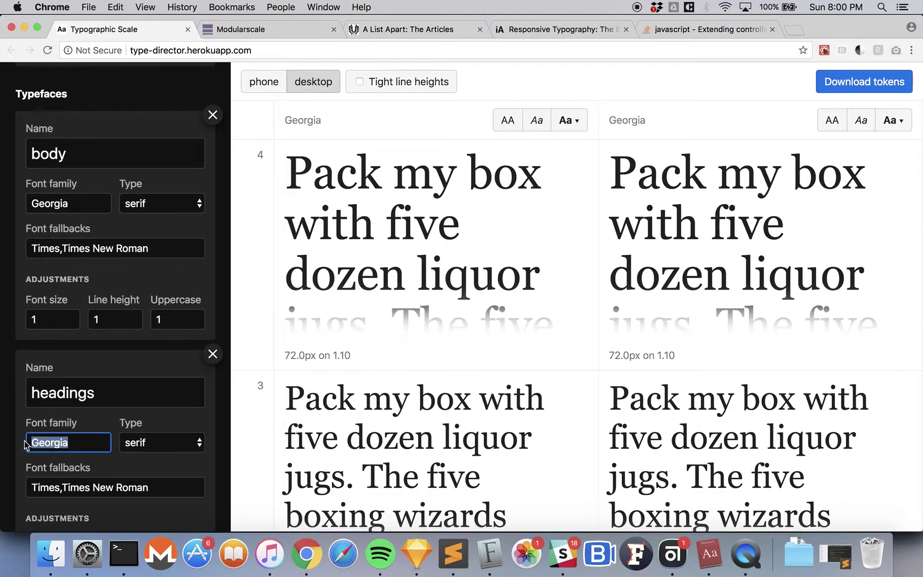
text(Verdana)
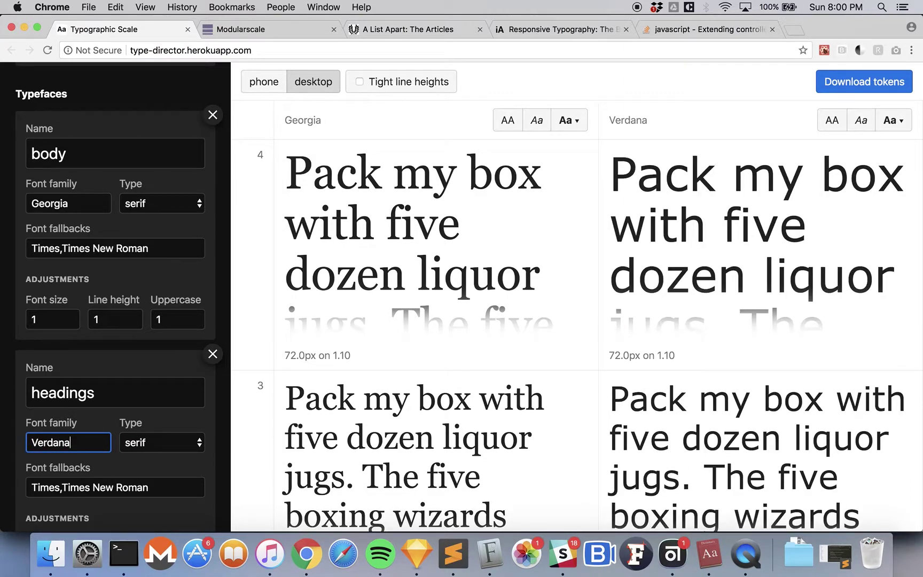
click(888, 121)
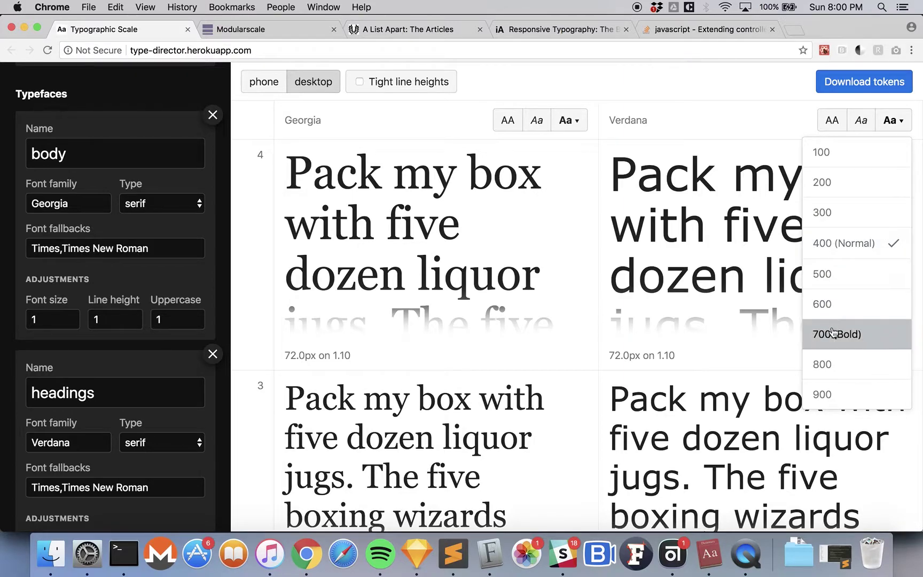
click(833, 332)
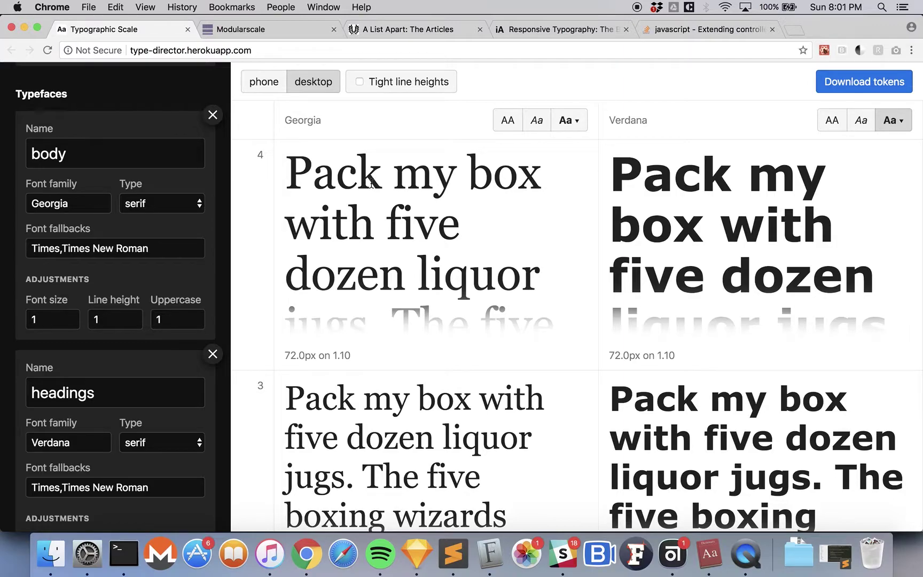
- Rename the headings typeface as heading
click(134, 393)
key(BackSpace)
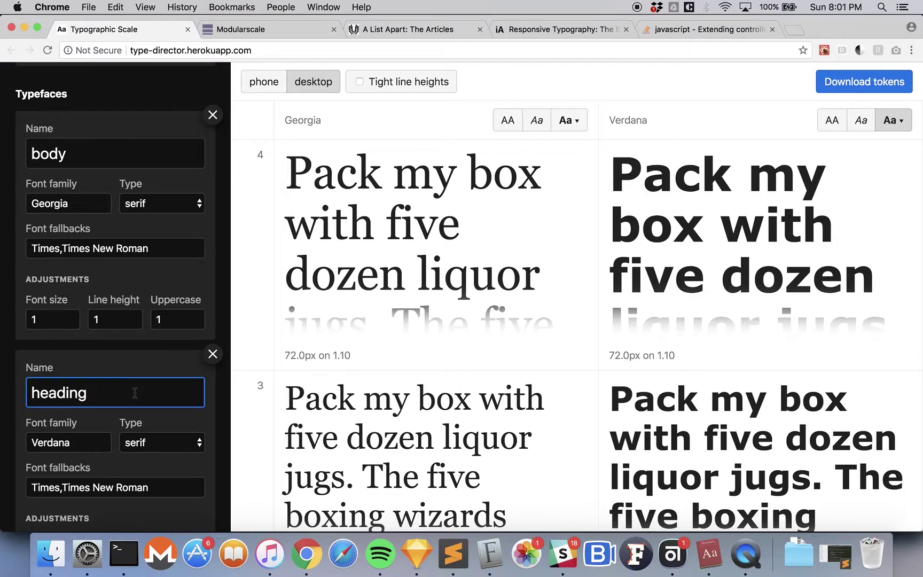
scroll(134, 393, down, 1)
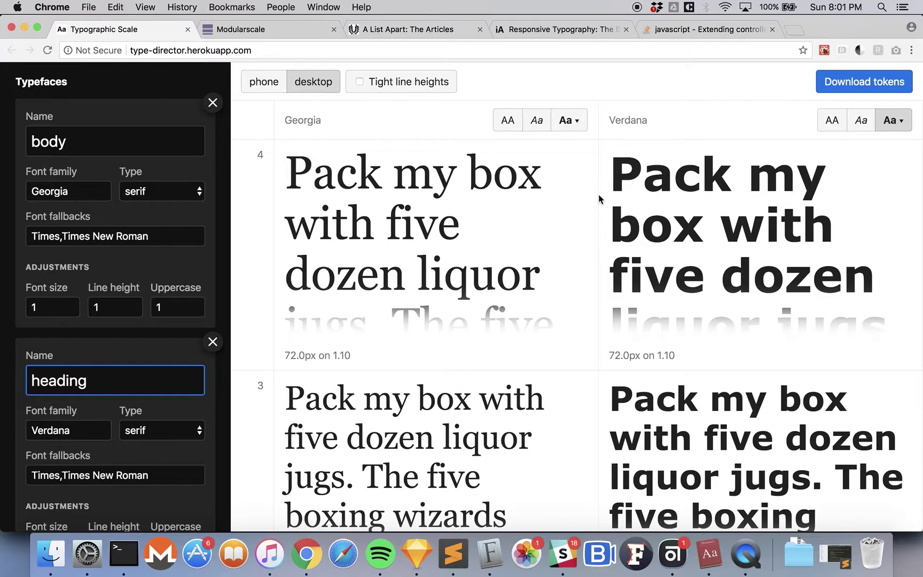
- Compare the Georgia and bold Verdana samples at step 4, including their font size and line height labels
click(587, 176)
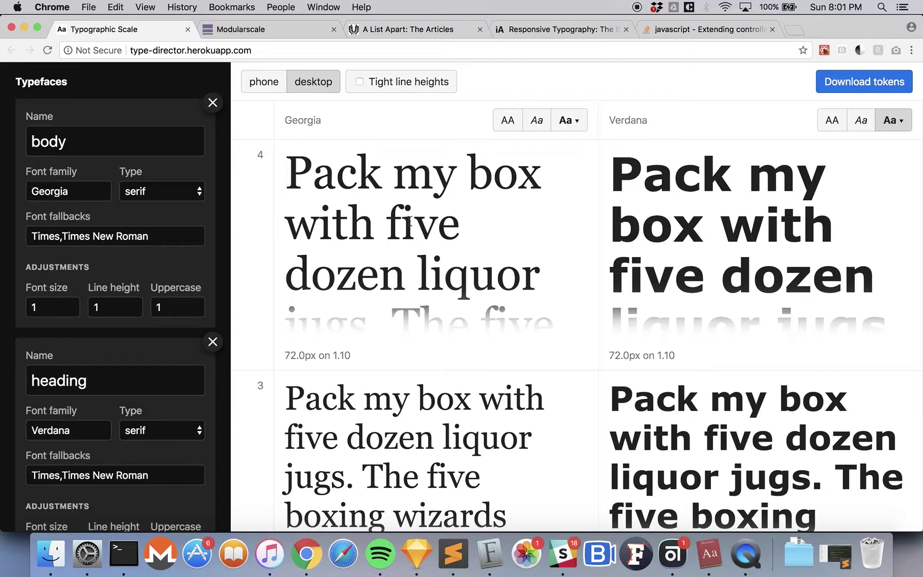
drag(808, 186, 643, 183)
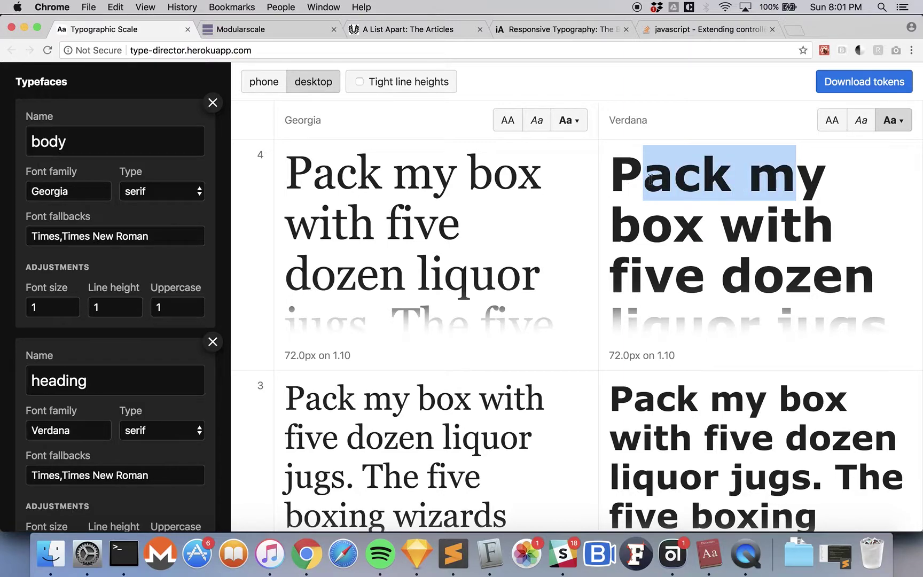
click(649, 180)
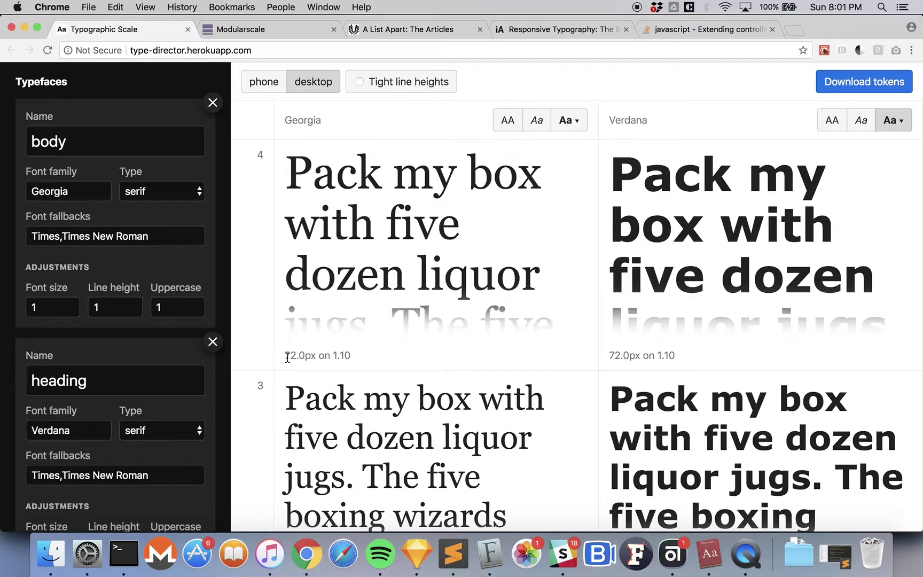
drag(287, 356, 316, 356)
click(622, 354)
- Reduce the heading typeface's font size adjustment to 0.88 so bold Verdana sits closer to Georgia
scroll(143, 393, down, 5)
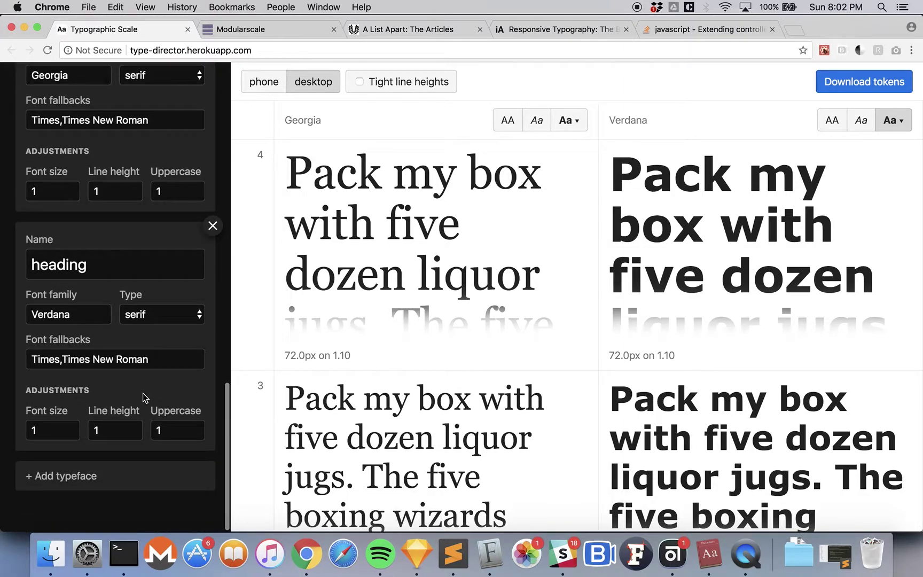
click(46, 431)
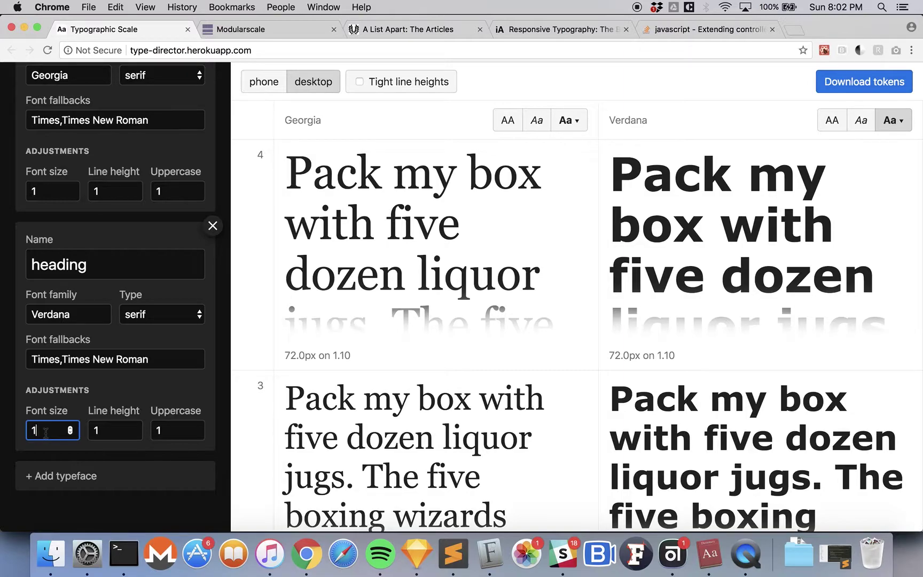
key(Down)
key(Down)
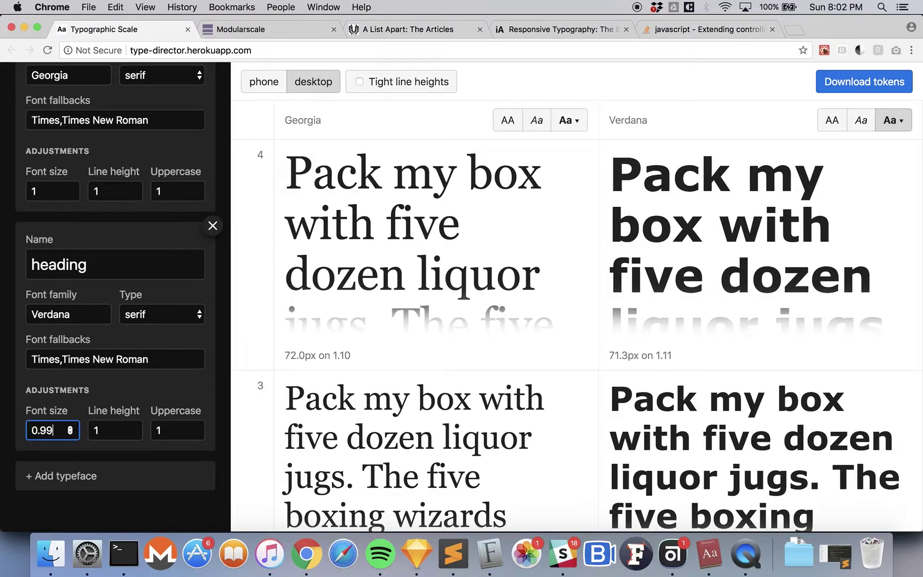
key(Down)
key(Down)
key(Down)
key(Down)
key(Down)
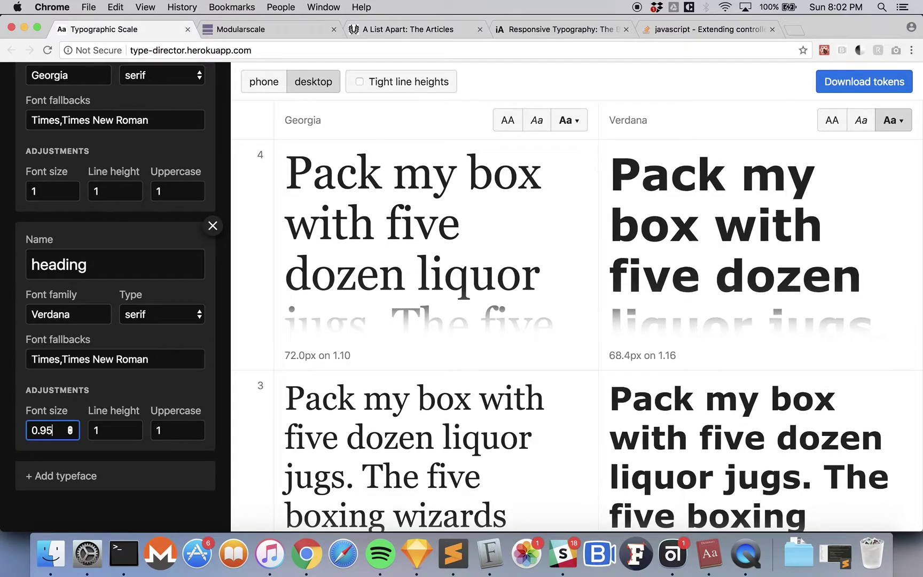
key(Down)
key(Down)
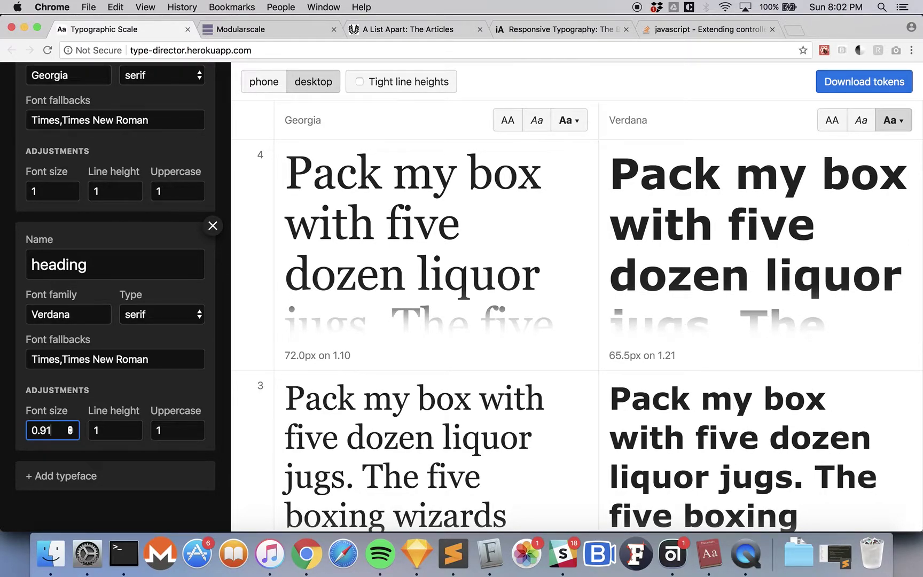
key(BackSpace)
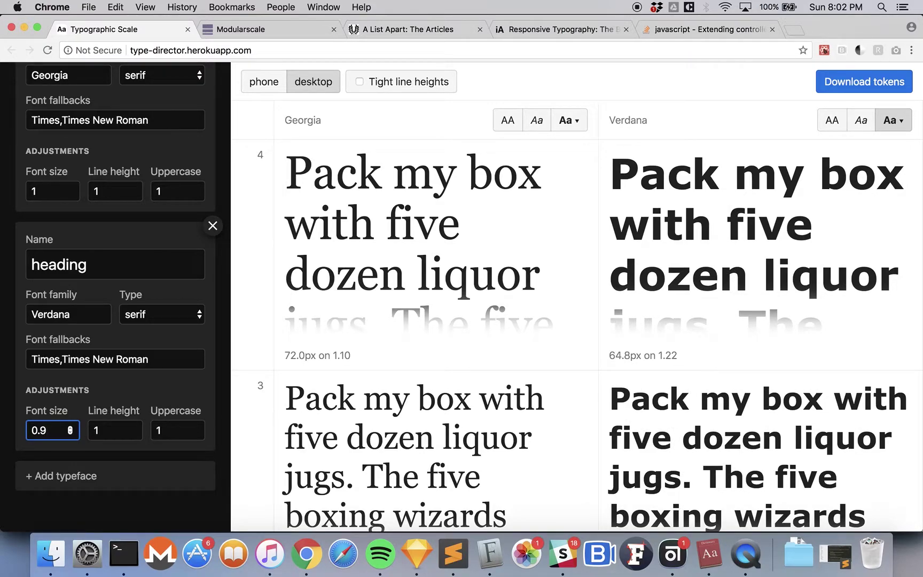
key(Down)
key(Down)
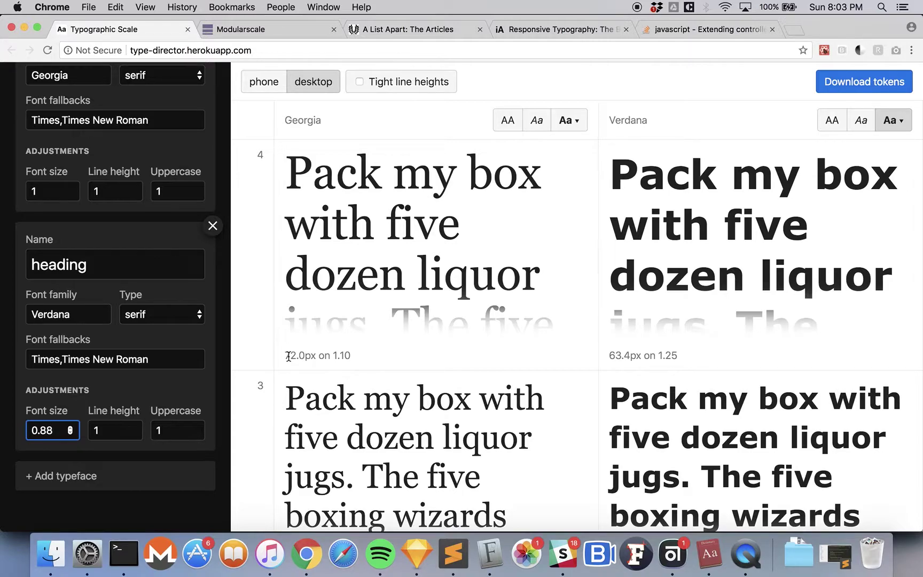
- Compare the font size and line height labels of the Georgia and Verdana samples across scale steps 4 to 1
scroll(312, 340, down, 5)
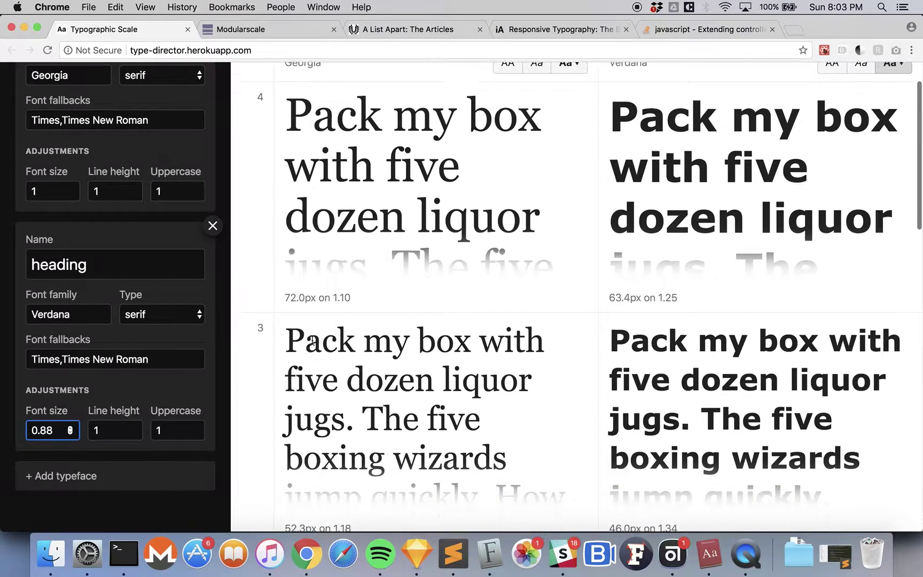
scroll(312, 340, down, 8)
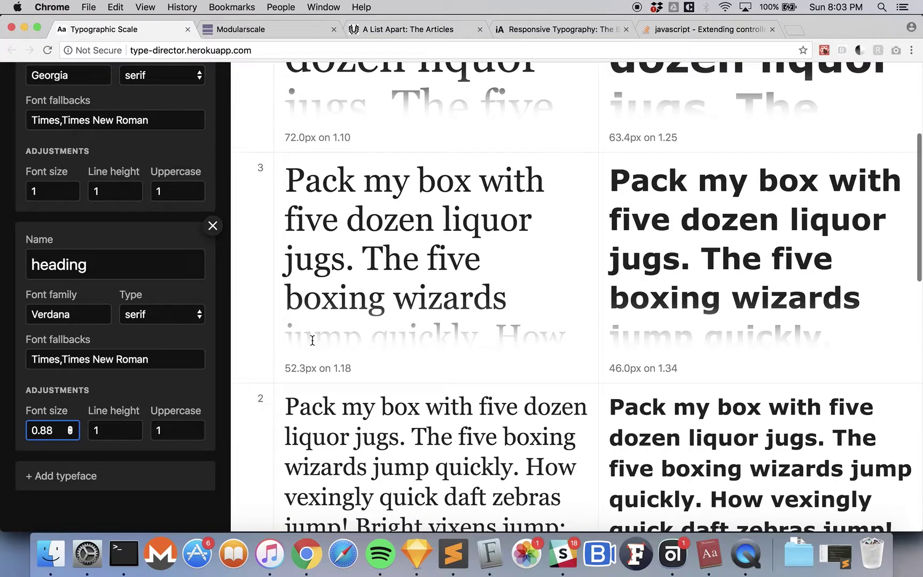
scroll(312, 340, down, 1)
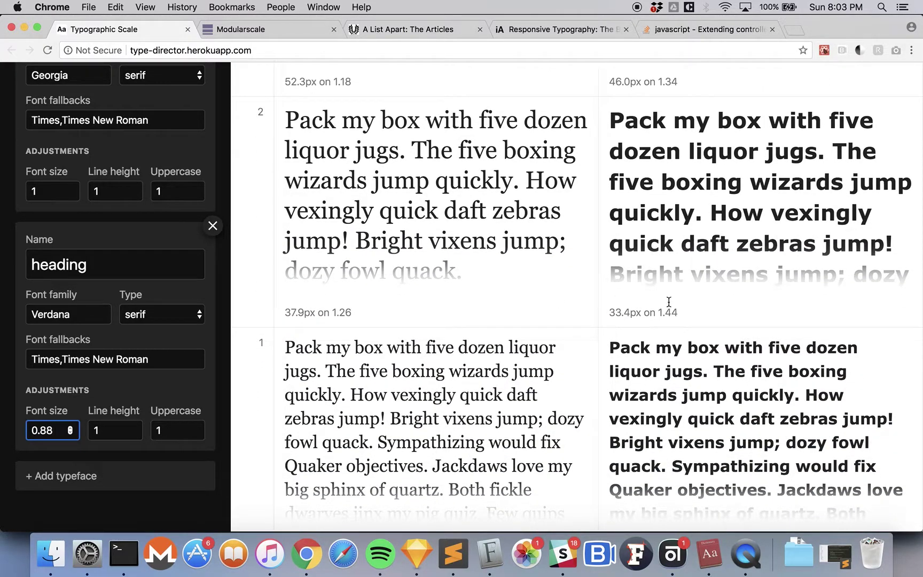
scroll(639, 209, up, 7)
scroll(639, 209, up, 1)
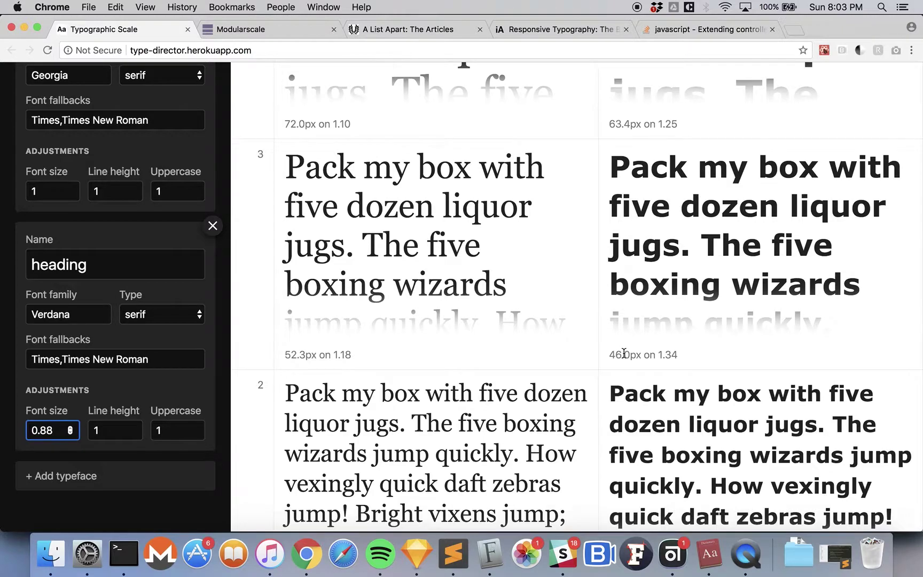
scroll(619, 353, up, 7)
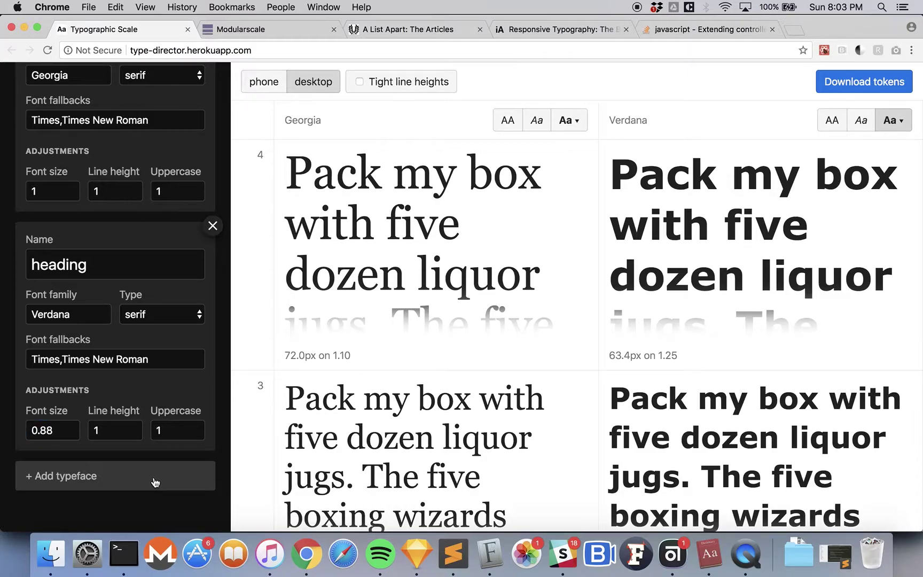
- Add a third typeface named monospace and set its font family to Monaco
click(155, 481)
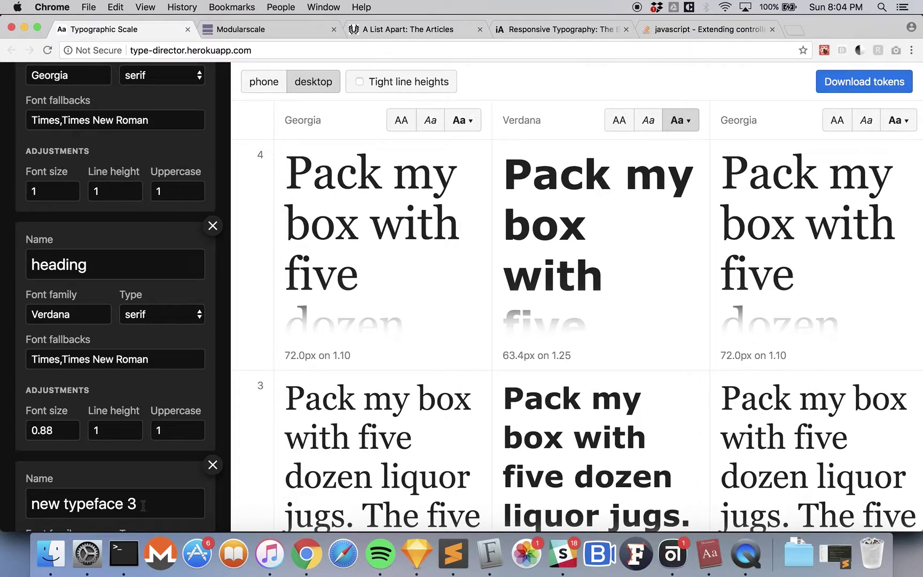
scroll(142, 501, down, 2)
scroll(137, 461, down, 1)
drag(138, 439, 32, 438)
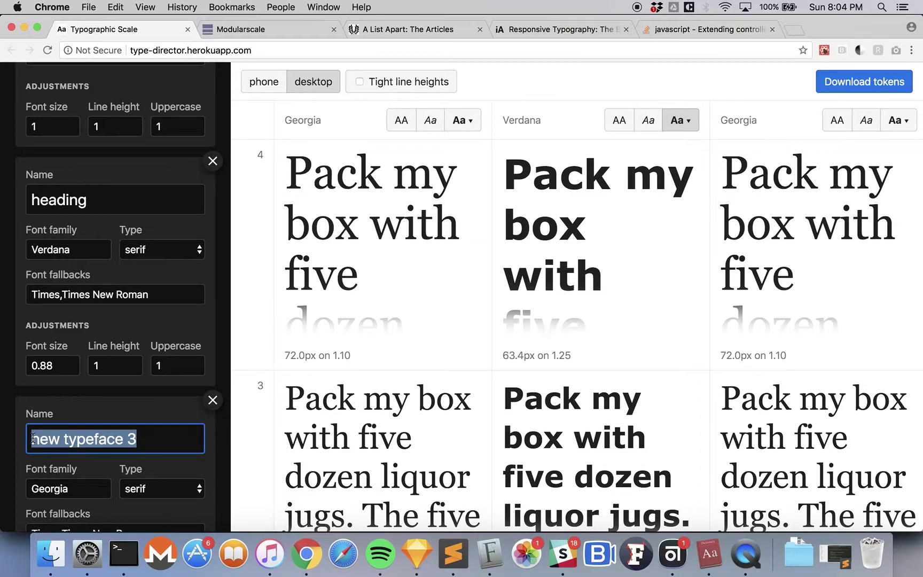
text(monospace)
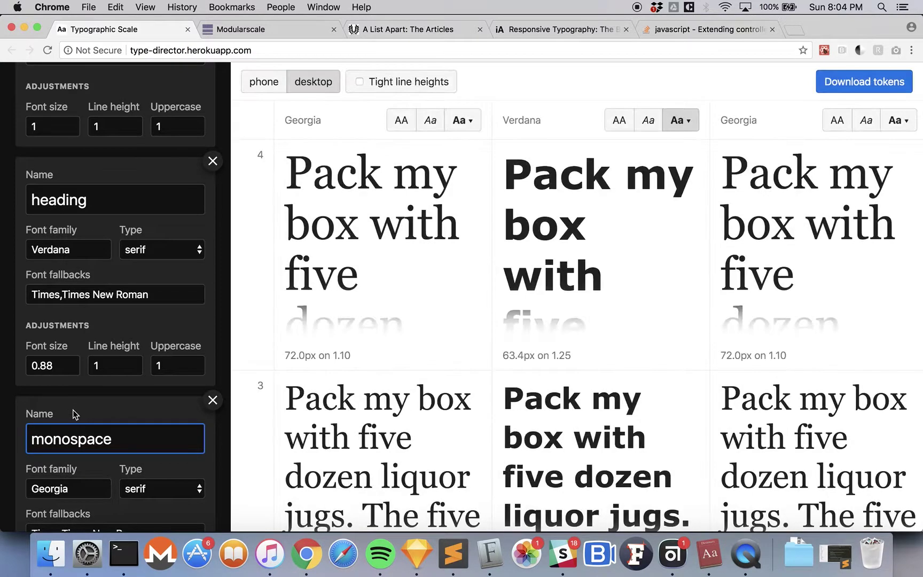
scroll(97, 410, down, 3)
drag(80, 414, 28, 410)
text(Monaco)
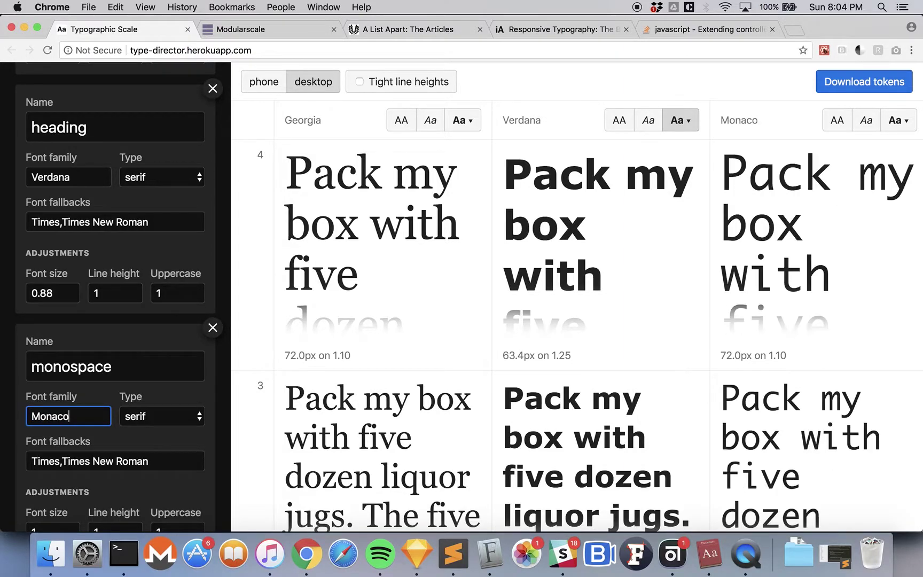
- Set the monospace typeface's font size adjustment to 0.85 and check its samples against the other typefaces down the scale
scroll(107, 374, down, 3)
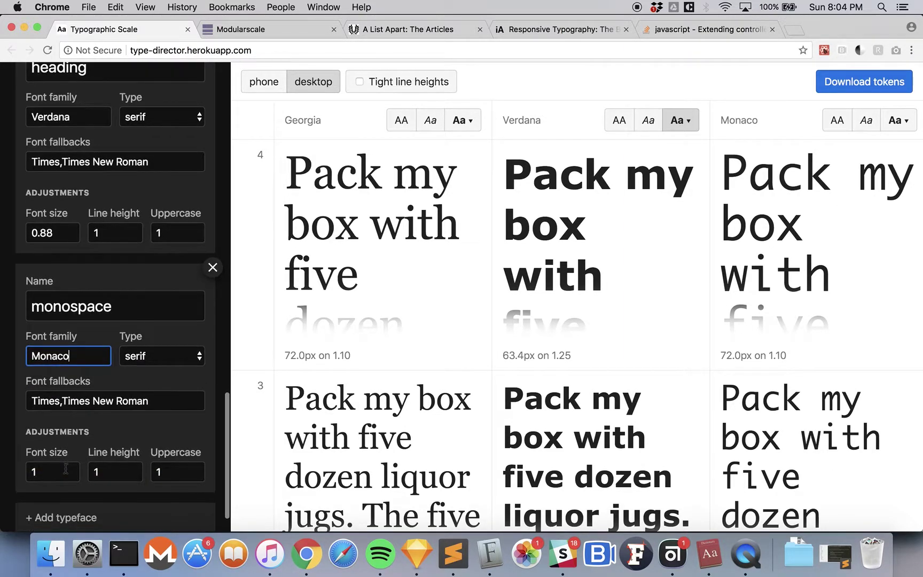
click(56, 473)
key(Down)
key(Down)
key(Down)
key(Down)
key(Down)
key(Down)
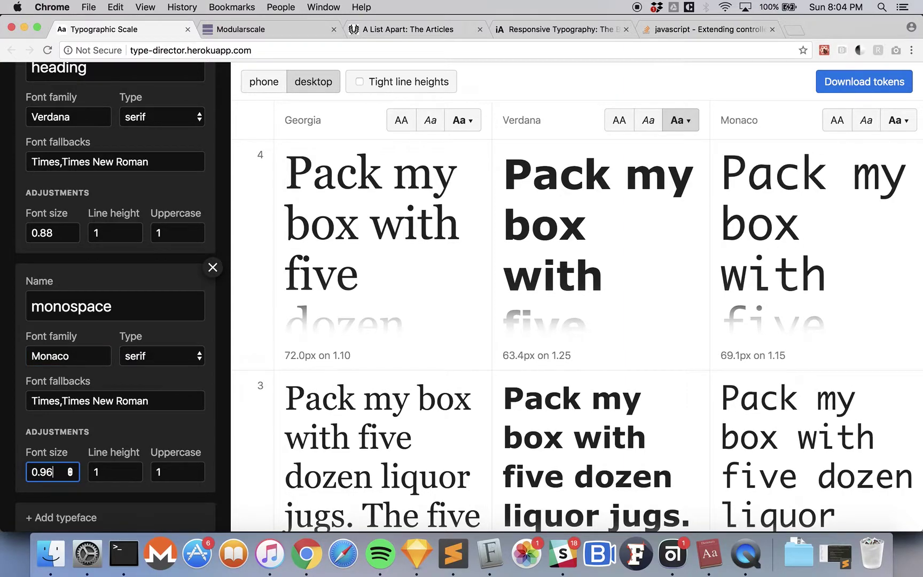
key(Down)
key(Down)
key(Down)
key(Down)
key(Down)
key(Down)
key(Down)
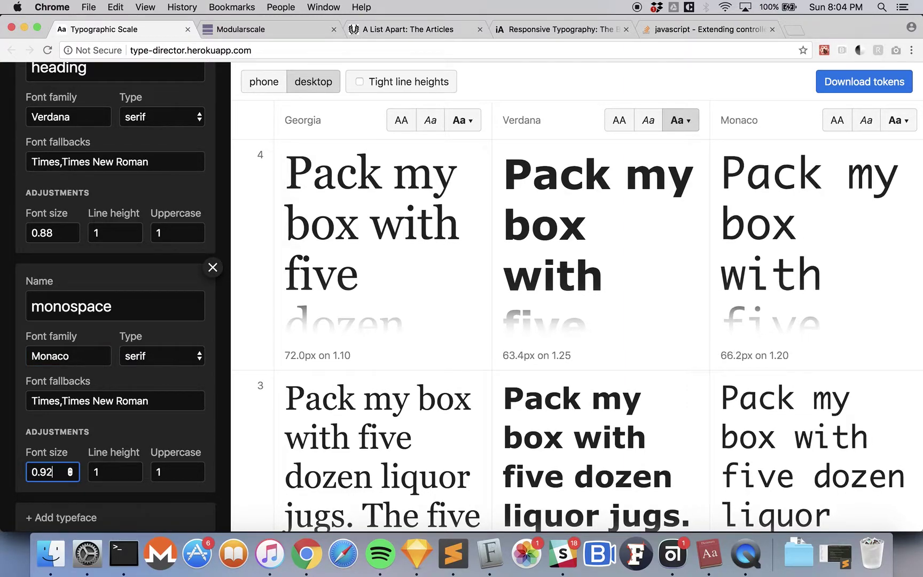
key(Down)
key(Down)
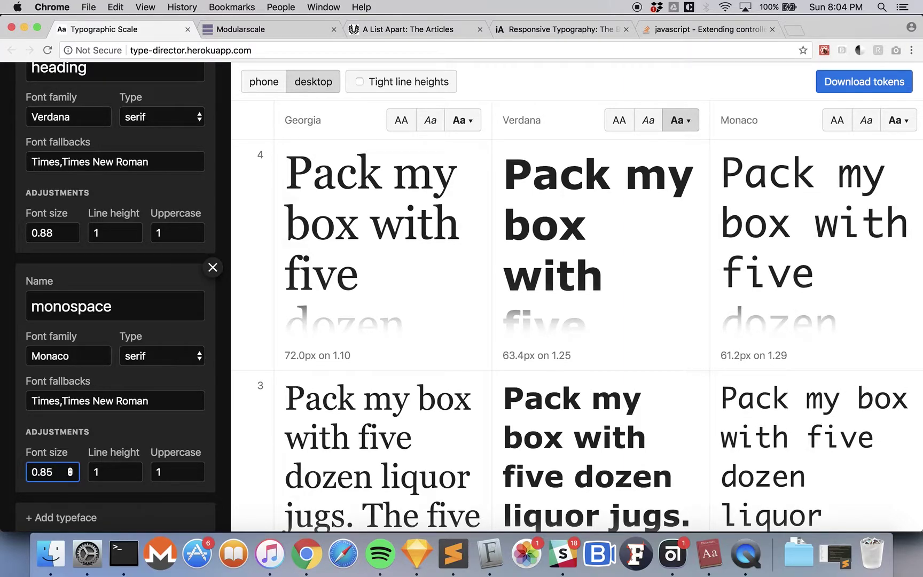
scroll(485, 293, down, 15)
scroll(485, 293, down, 2)
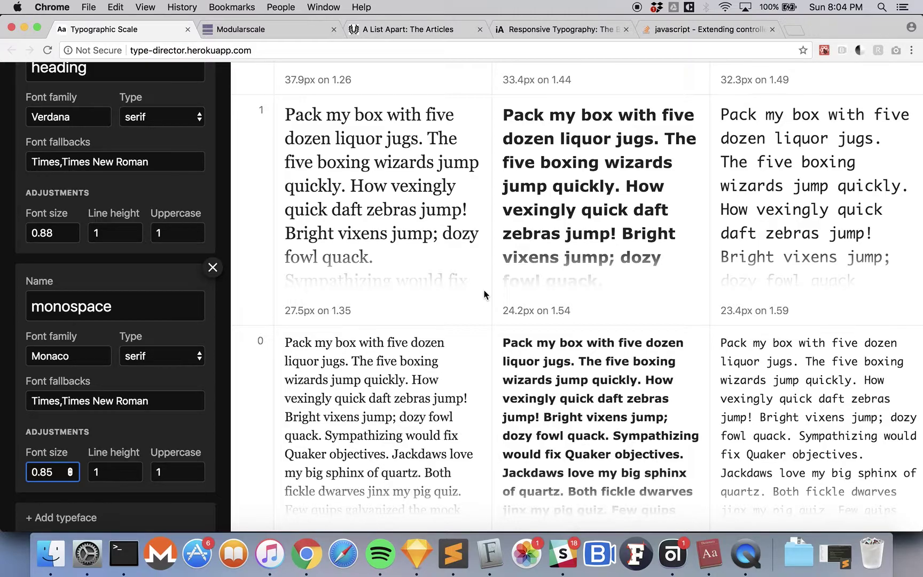
scroll(410, 240, up, 10)
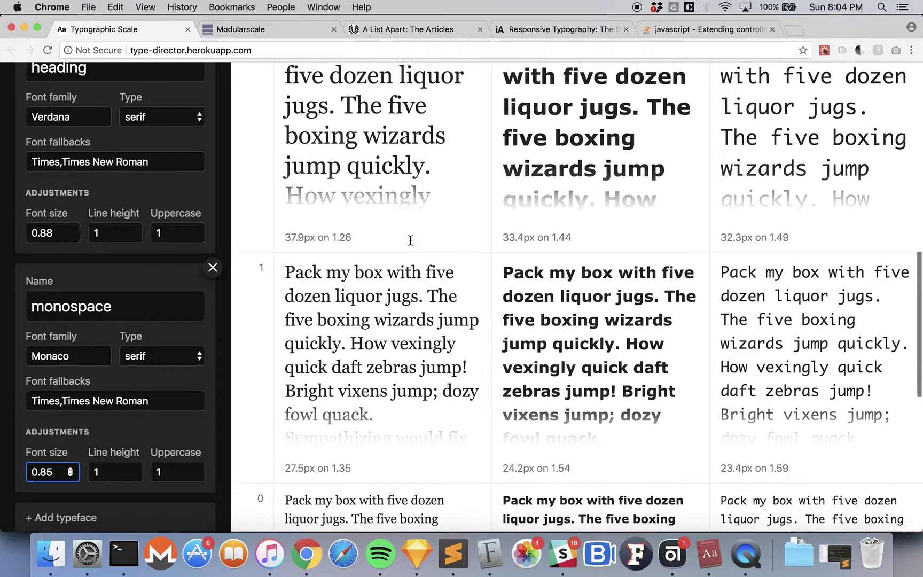
scroll(410, 240, up, 10)
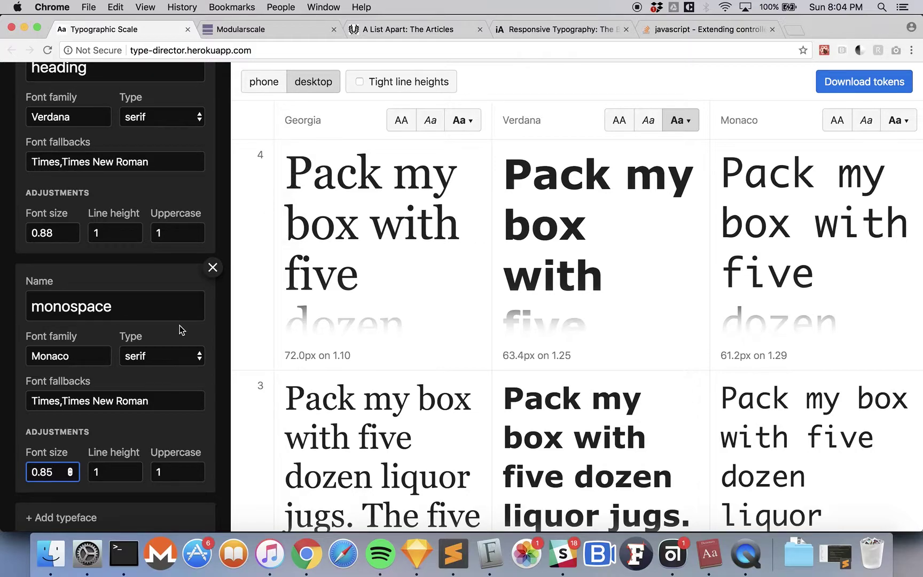
- Add a fourth typeface named icon and set its font family to wingdings
scroll(182, 330, down, 2)
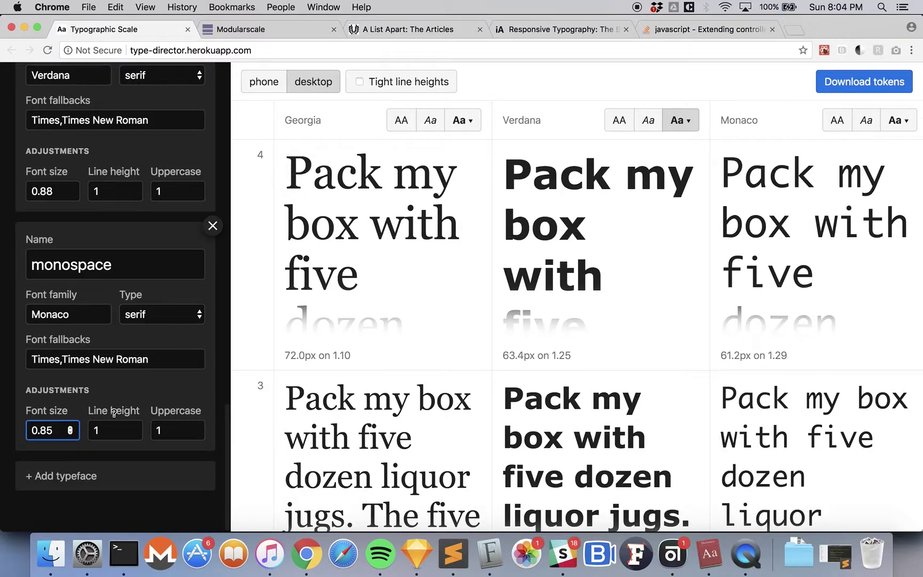
click(84, 477)
scroll(122, 416, down, 4)
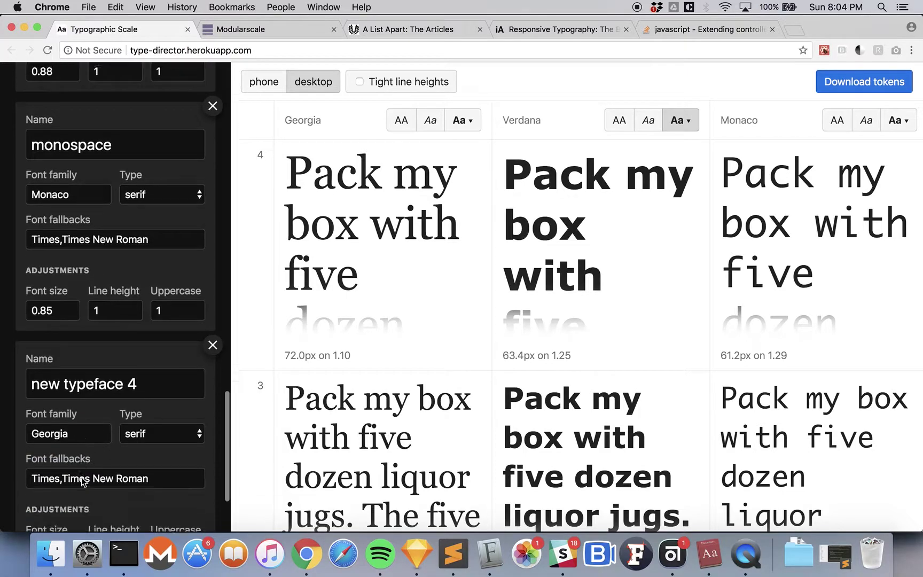
drag(137, 388, 28, 367)
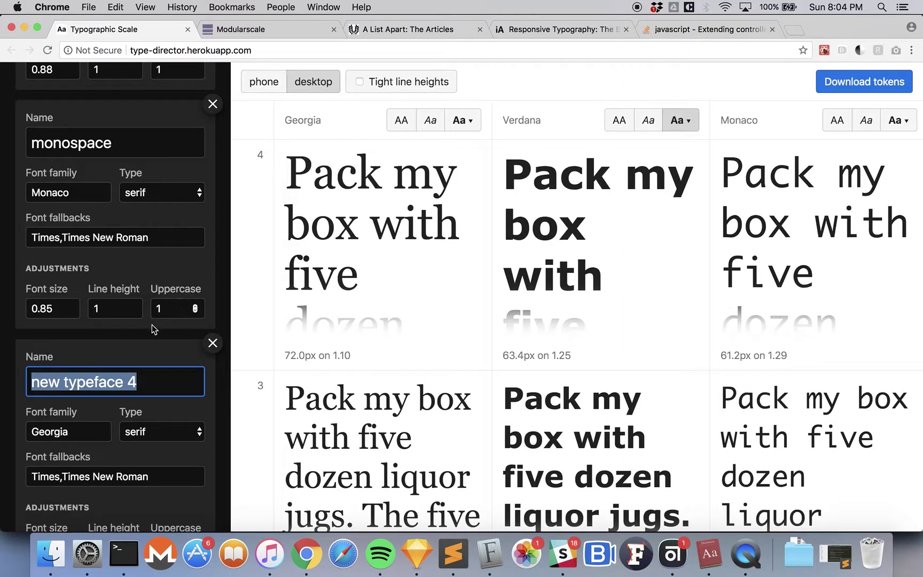
text(icon)
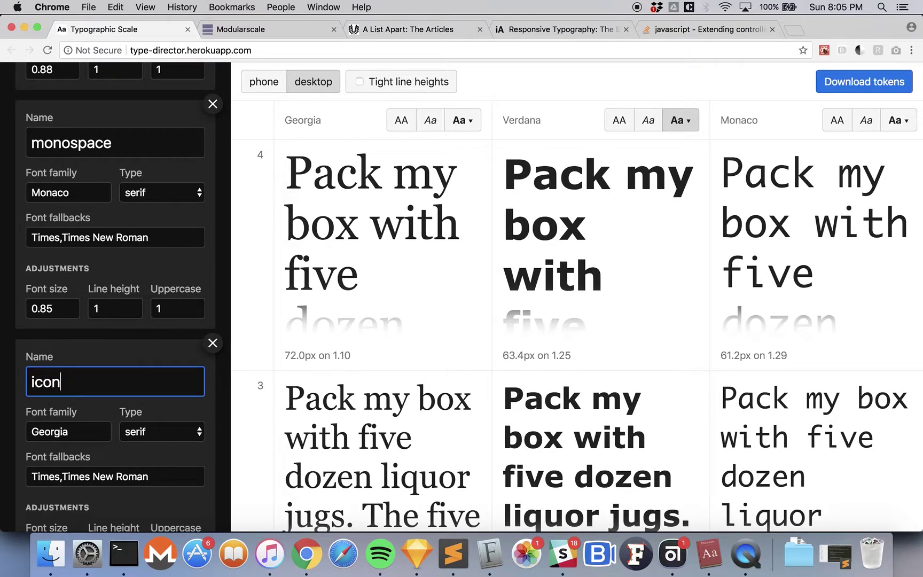
double_click(78, 430)
text(wingdings)
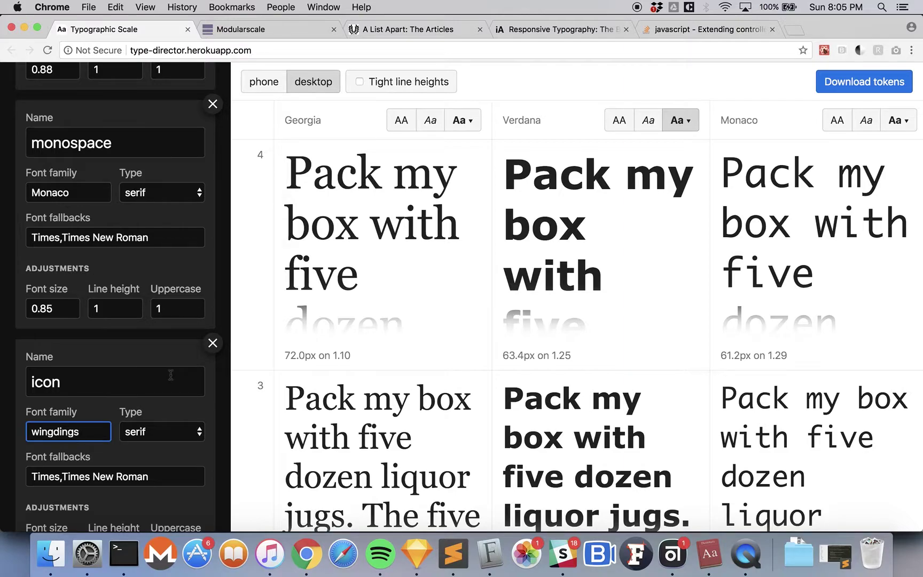
- Set the icon typeface's font size adjustment to 0.8, judging the wingdings samples beside the other typefaces
scroll(129, 379, down, 3)
scroll(634, 241, right, 5)
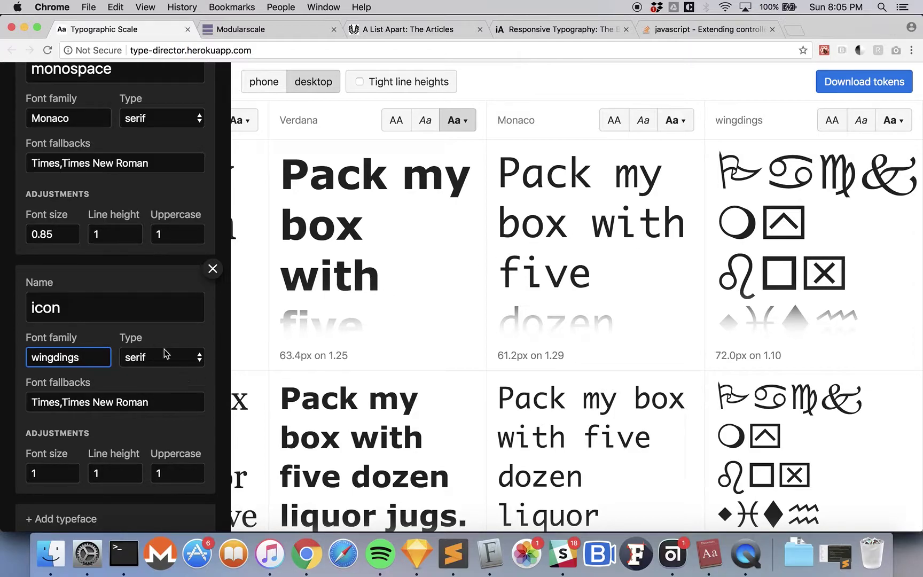
click(50, 474)
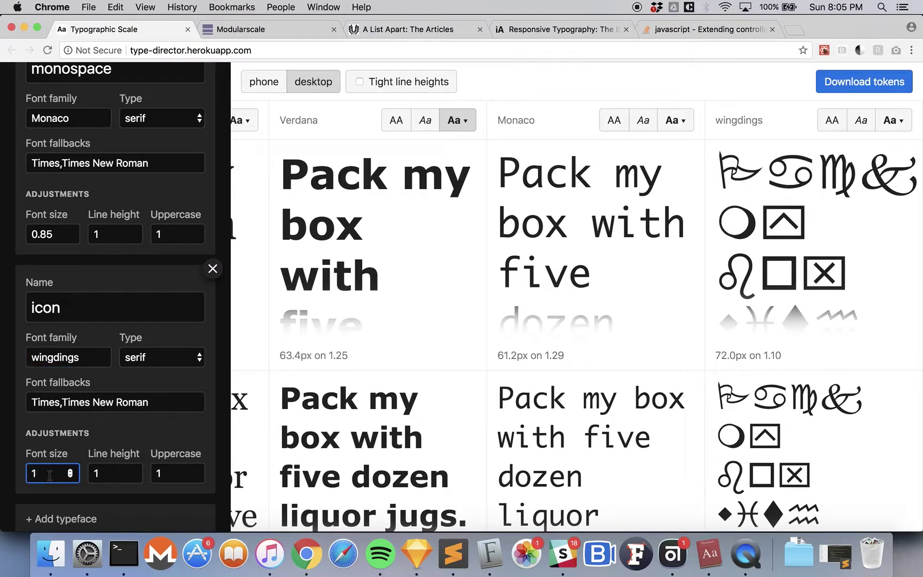
key(Down)
key(Down)
key(Down)
key(Down)
key(Down)
key(Down)
key(Down)
key(Down)
key(Down)
key(Down)
key(Down)
key(Down)
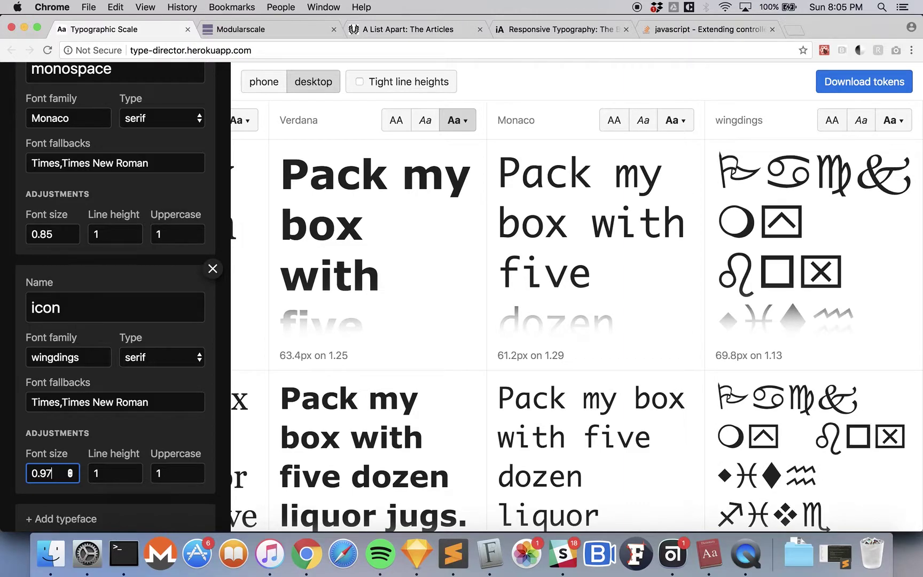
key(Down)
key(Down)
key(Down)
key(Down)
key(Down)
key(Down)
key(Down)
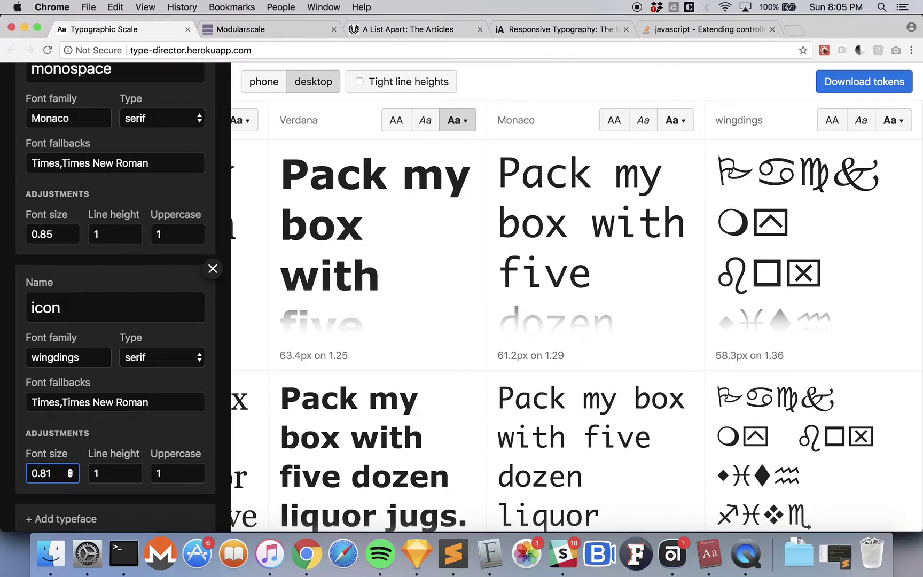
key(Down)
key(Down)
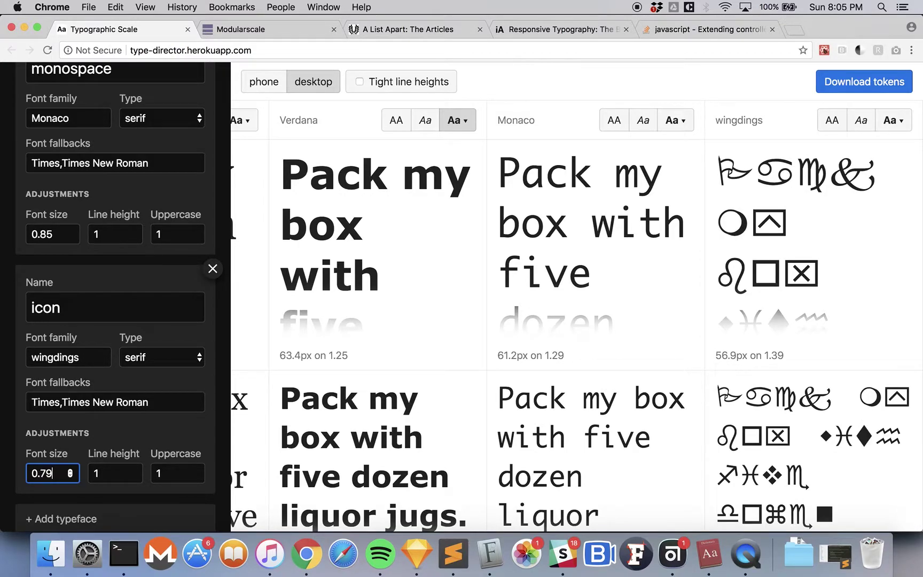
key(Up)
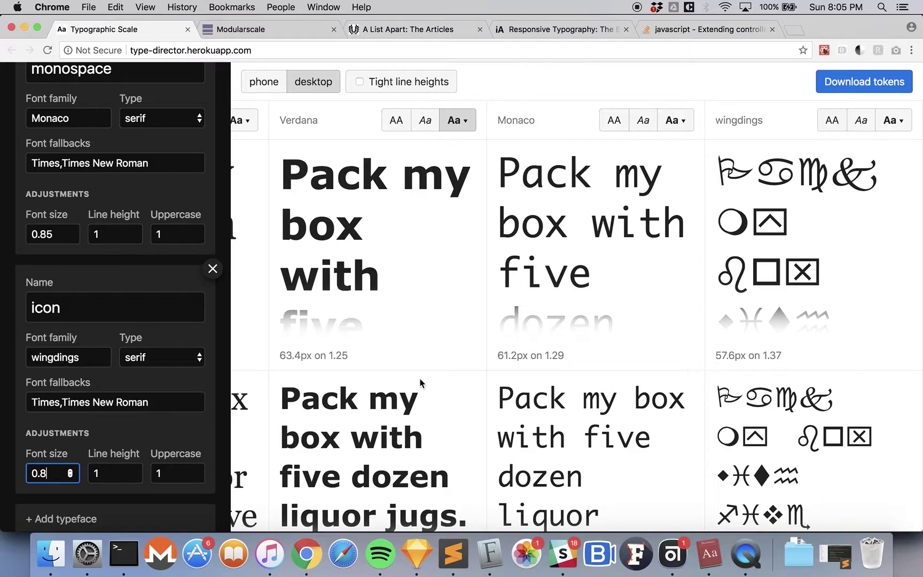
scroll(421, 383, down, 4)
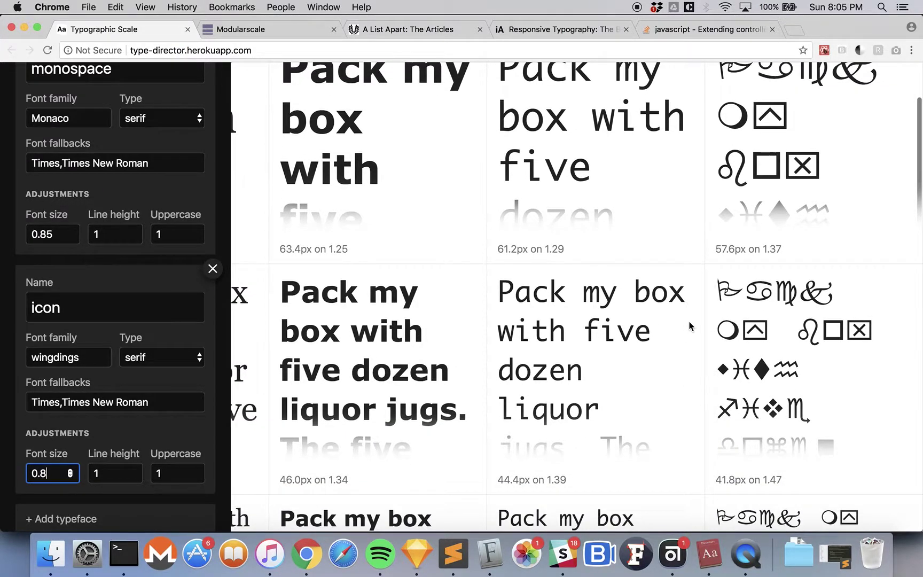
- Raise the icon typeface's font size adjustment to 0.86 to match the neighbouring samples
key(Up)
key(Up)
key(Up)
key(Up)
key(Up)
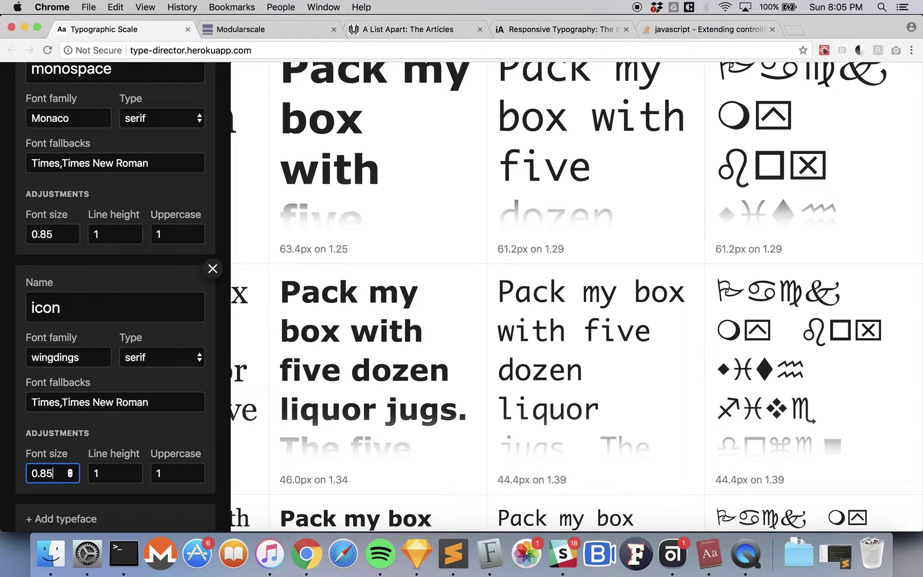
key(Up)
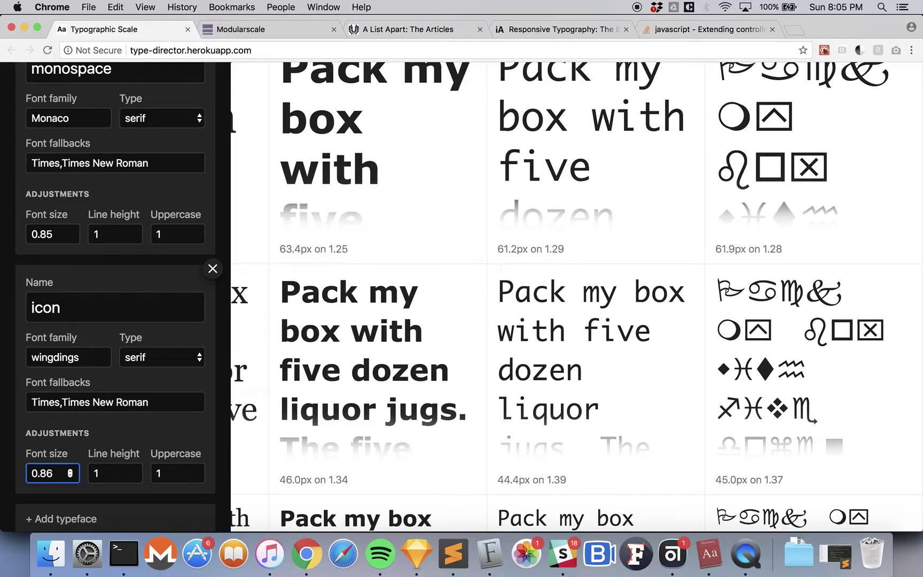
- Compare the Georgia, Verdana, Monaco and wingdings samples with each other across the sizes of the desktop scale
scroll(740, 241, down, 15)
scroll(739, 241, down, 10)
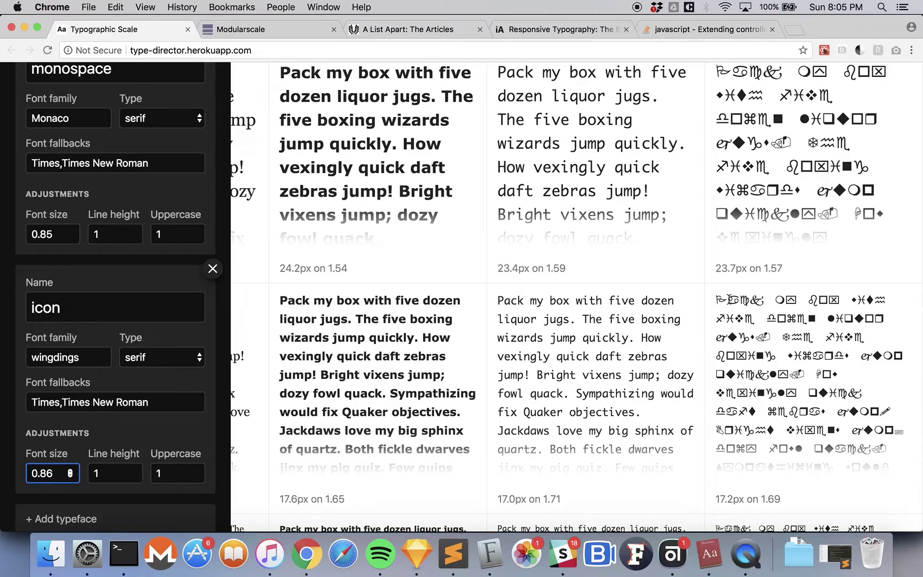
scroll(607, 353, down, 4)
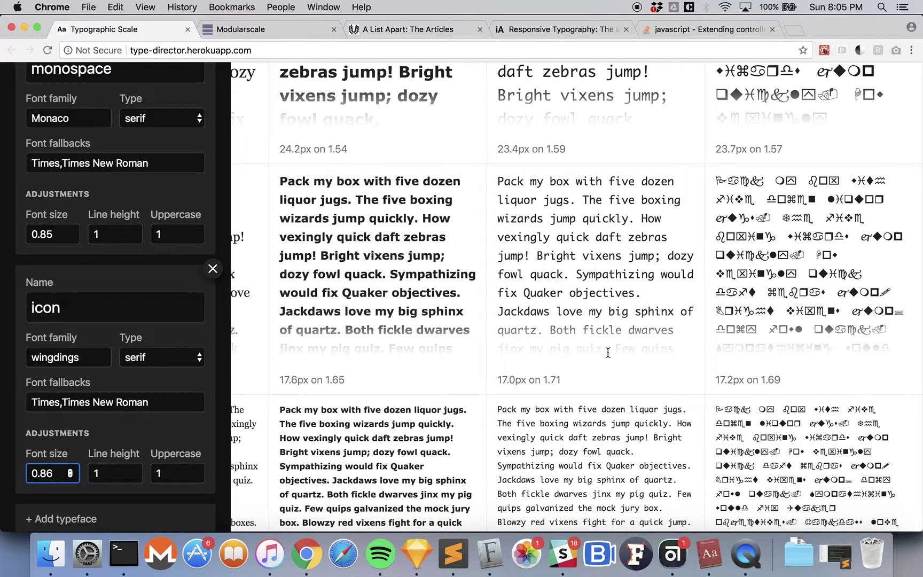
scroll(607, 352, down, 4)
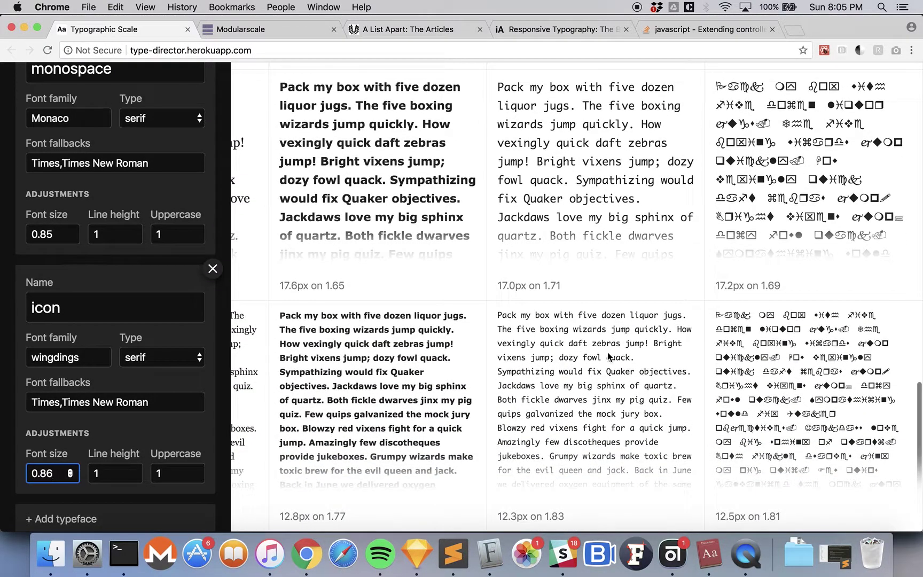
scroll(607, 352, up, 10)
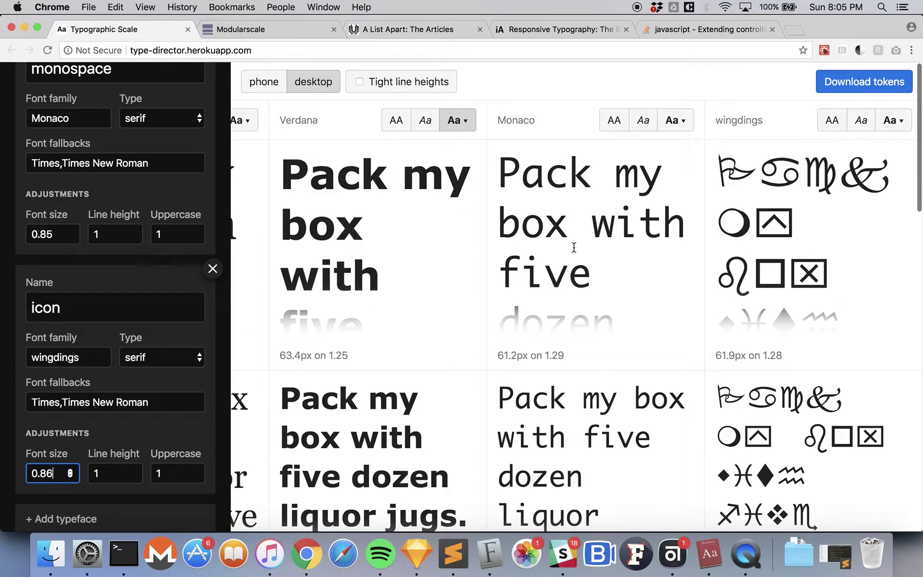
scroll(570, 235, left, 6)
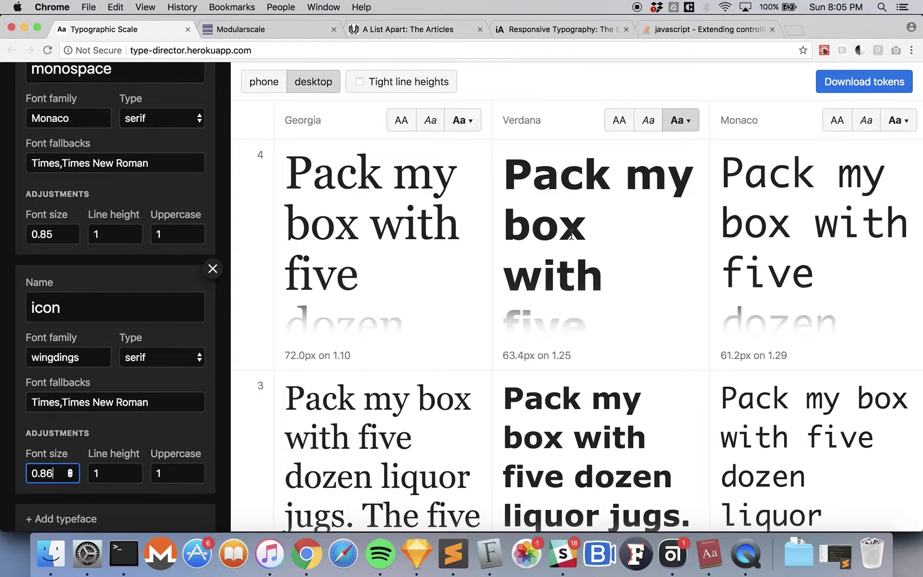
scroll(571, 235, right, 6)
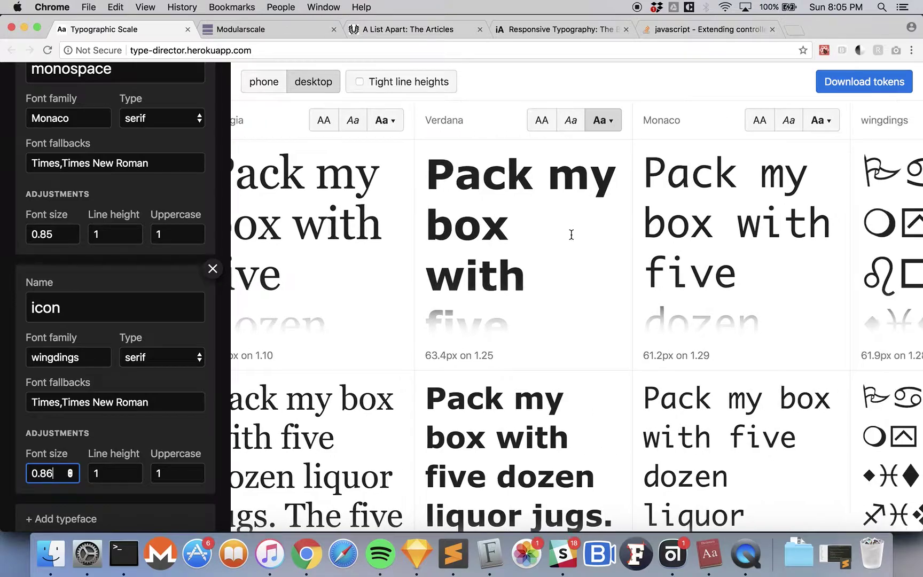
scroll(571, 235, left, 6)
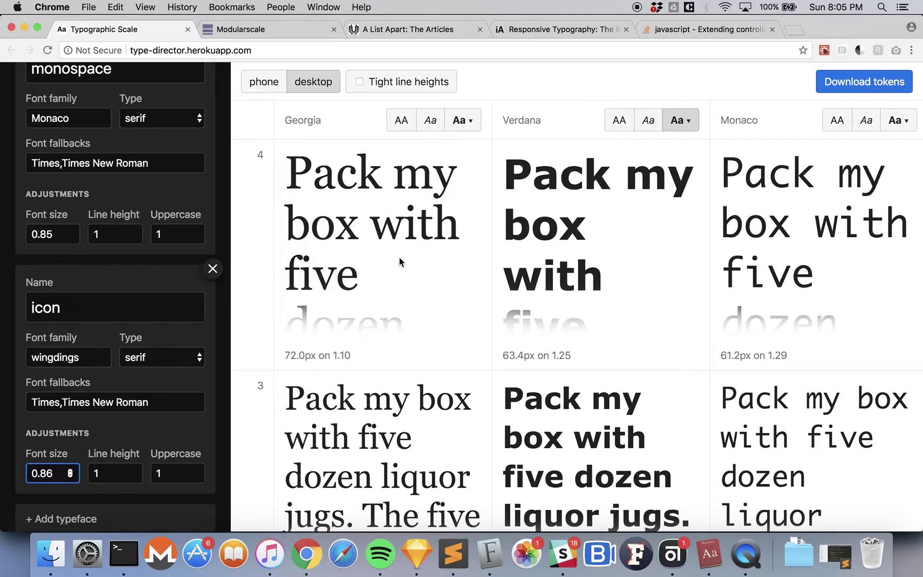
scroll(399, 257, down, 10)
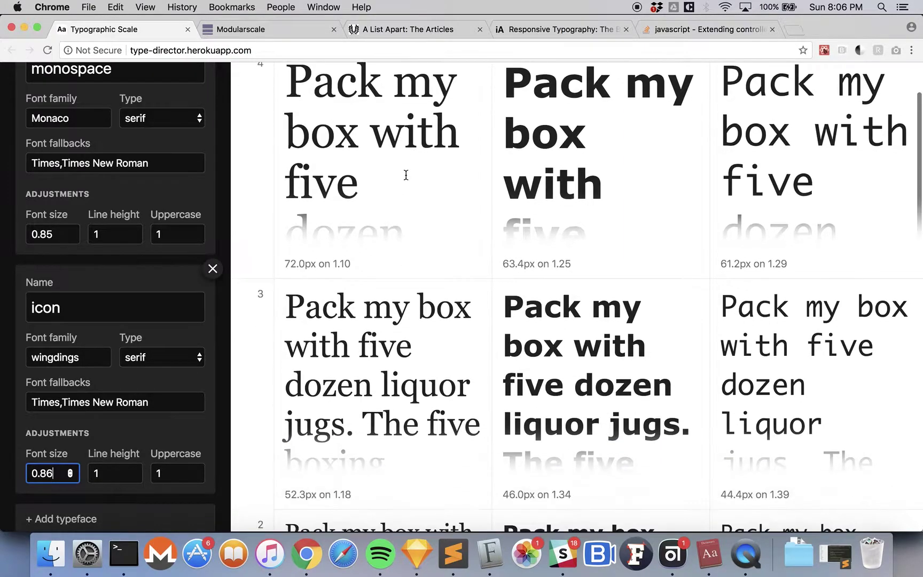
scroll(405, 175, down, 2)
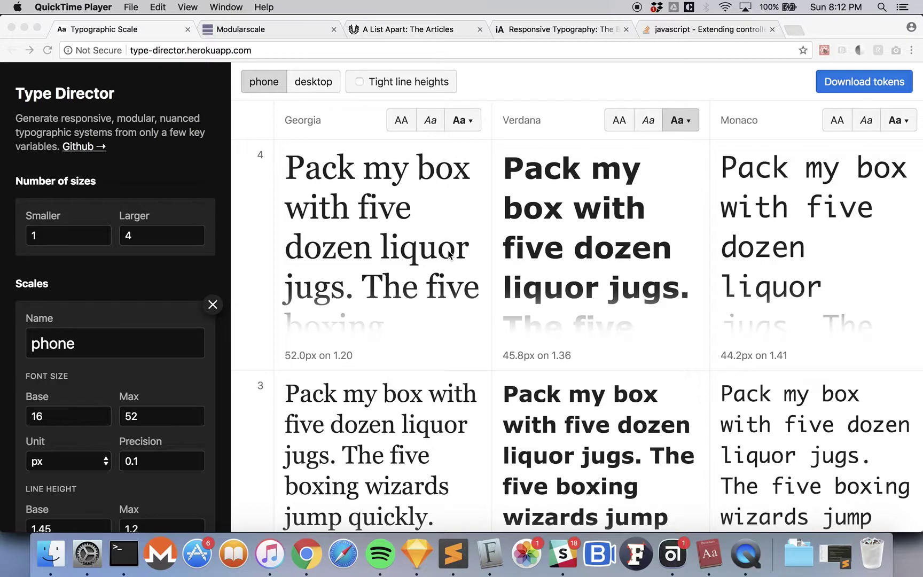
- Download the type system's tokens and unpack the downloaded zip archive
click(849, 85)
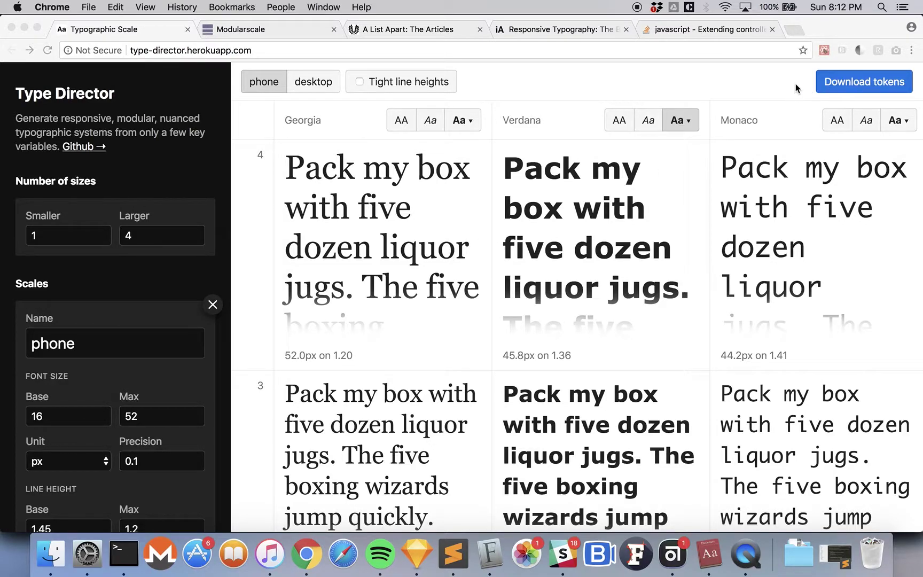
click(848, 85)
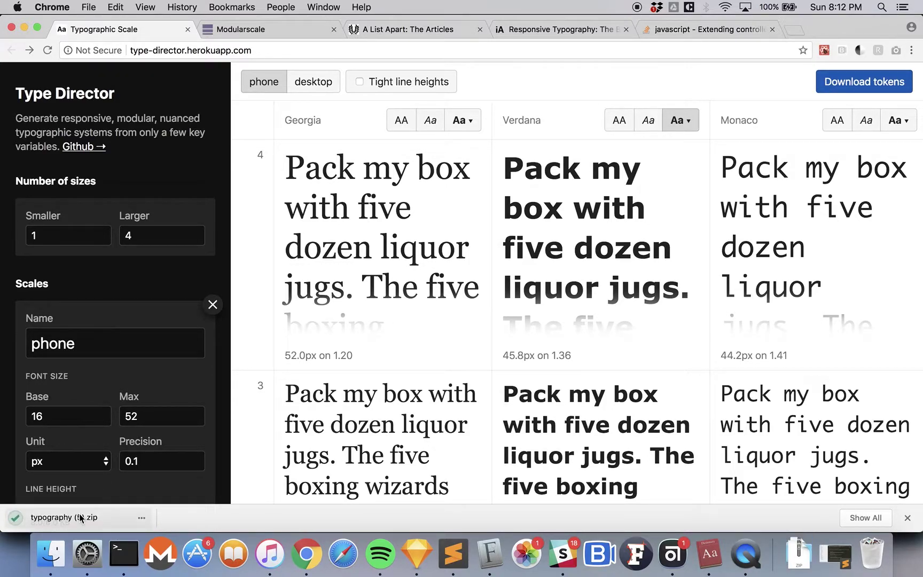
click(80, 517)
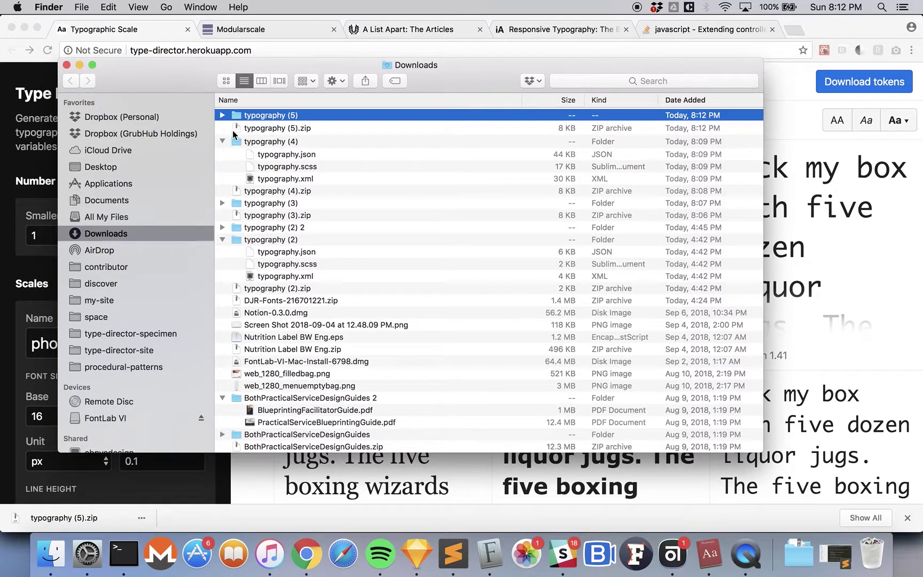
- Open the newly unpacked typography folder and look over its JSON, SCSS and XML token files
click(222, 115)
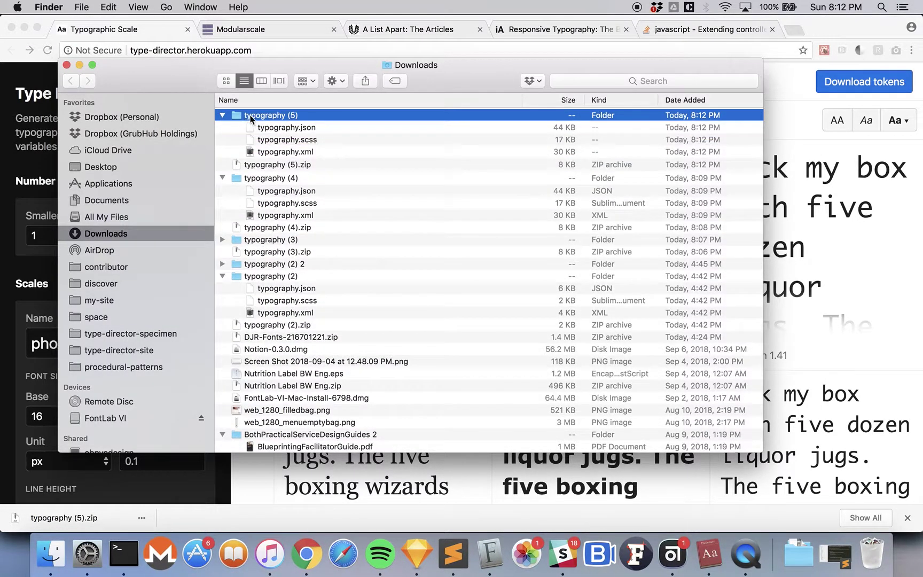
double_click(253, 114)
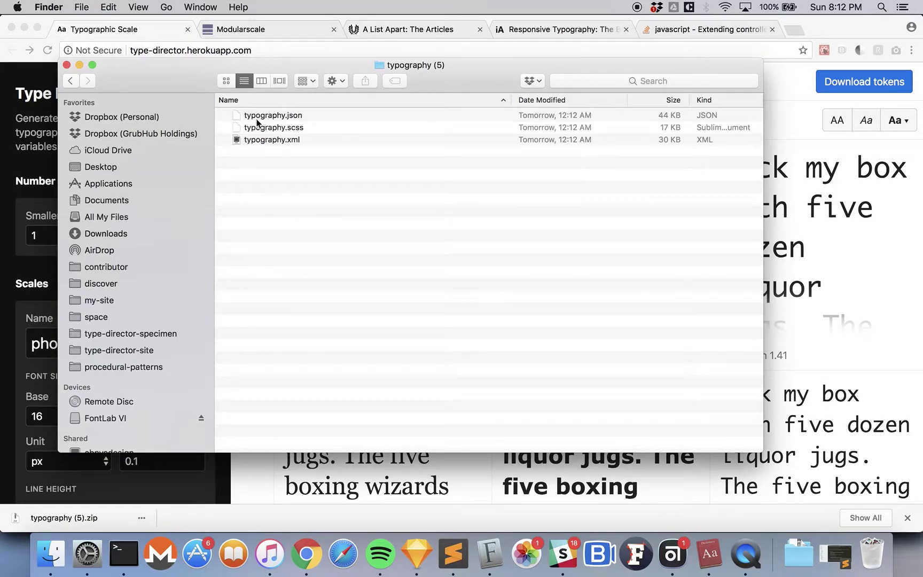
click(258, 119)
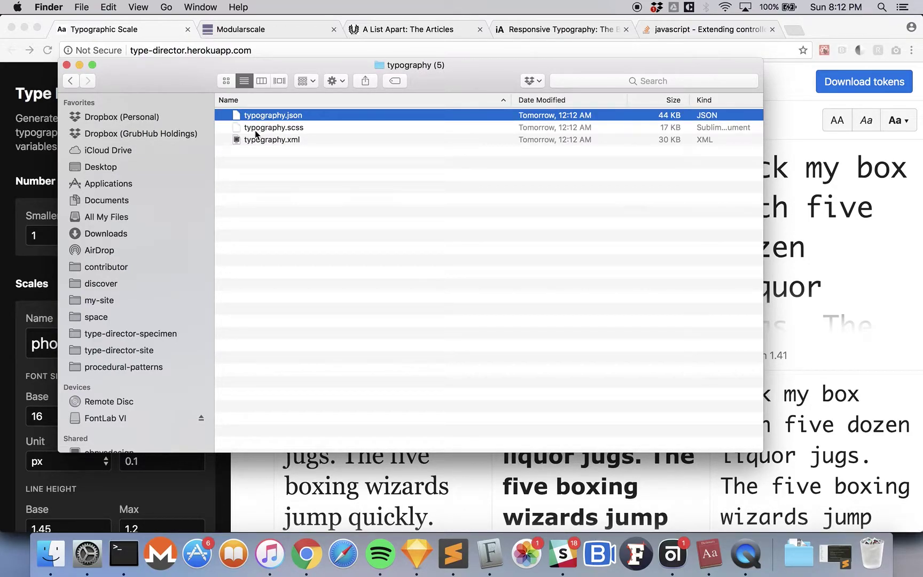
click(255, 131)
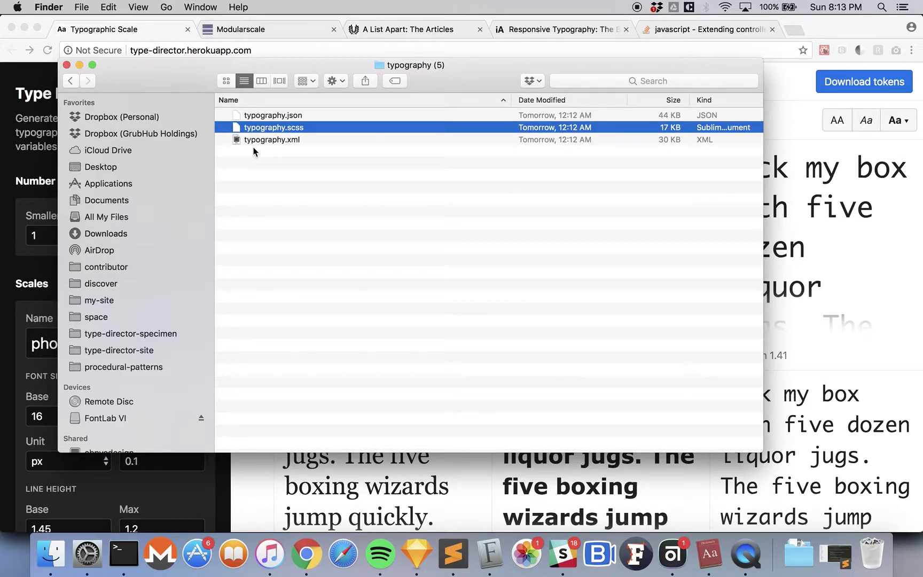
click(257, 138)
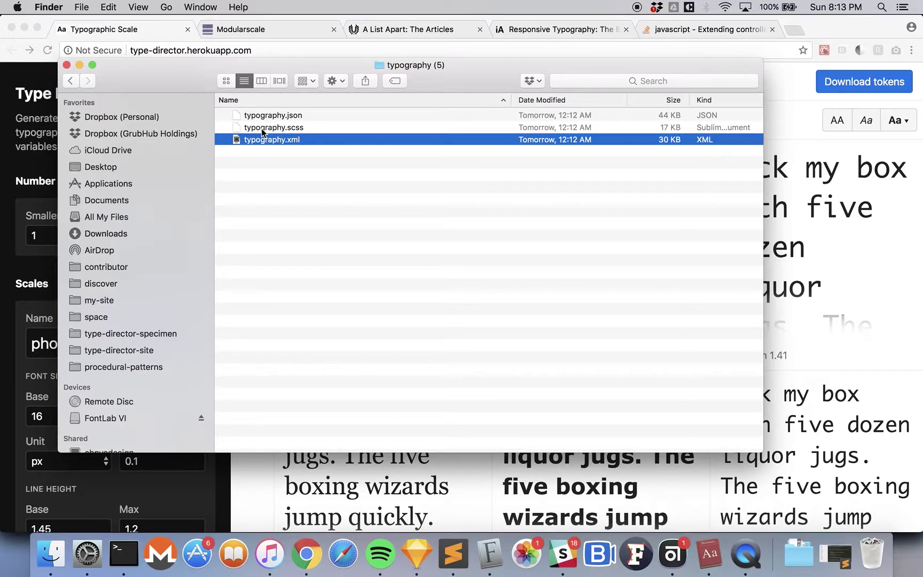
- Return to Chrome, open Type Director's GitHub repository and examine the README's typeface definitions, starting with the georgia entry
click(43, 135)
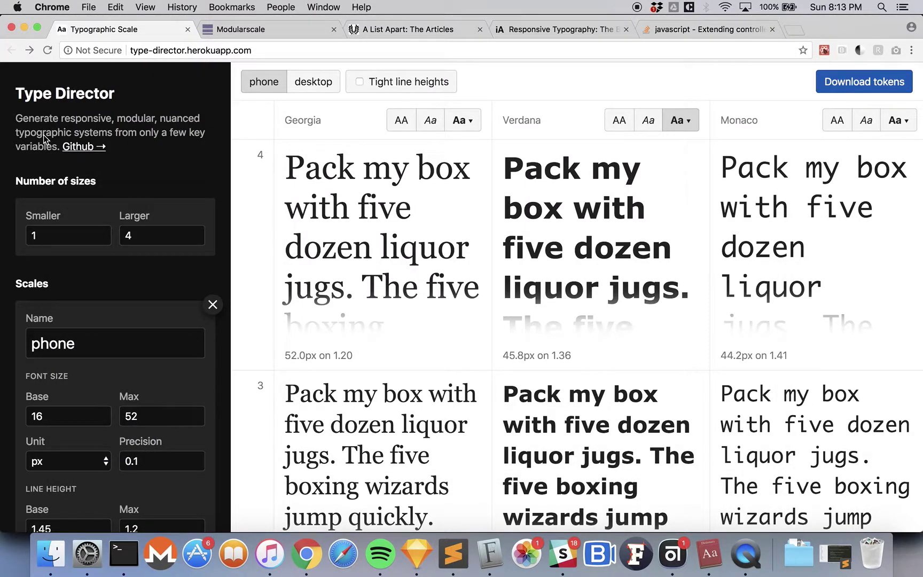
click(78, 147)
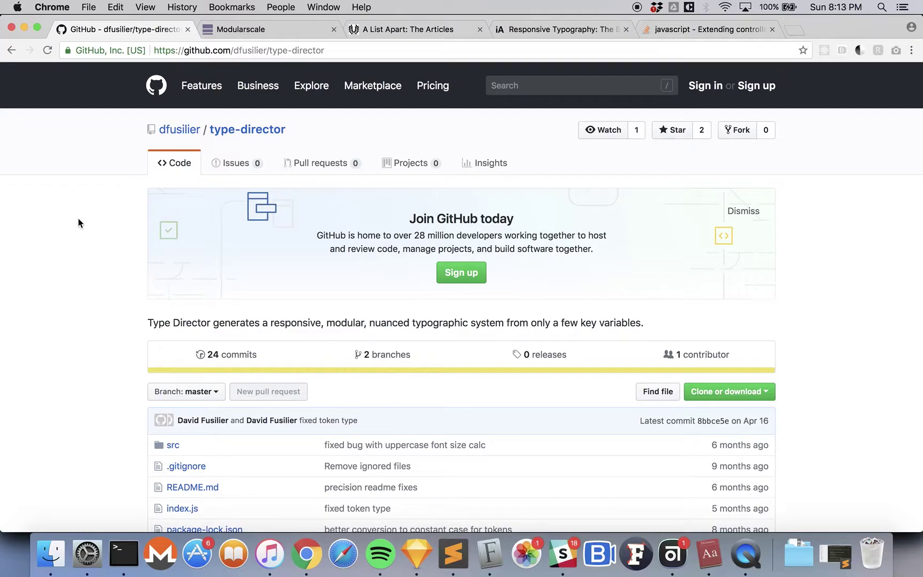
scroll(78, 220, down, 5)
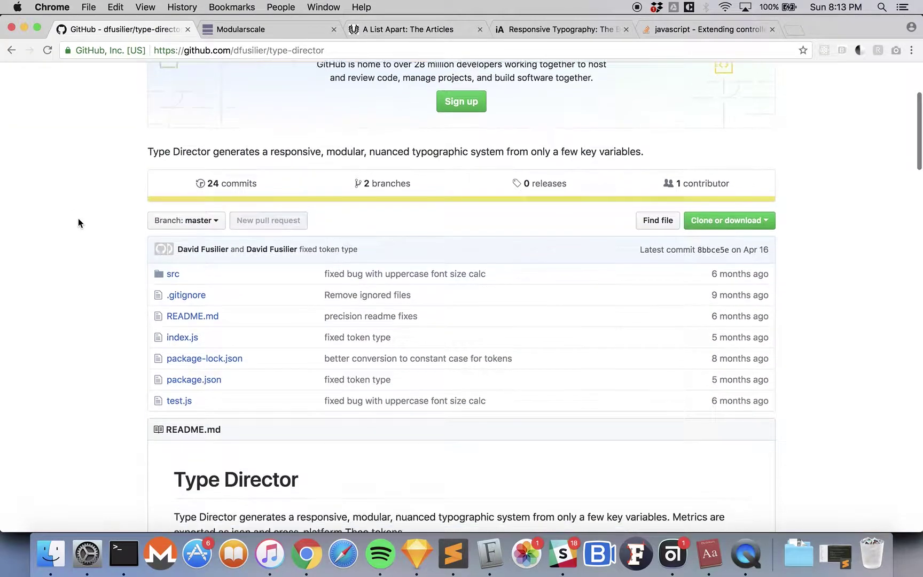
scroll(78, 220, down, 10)
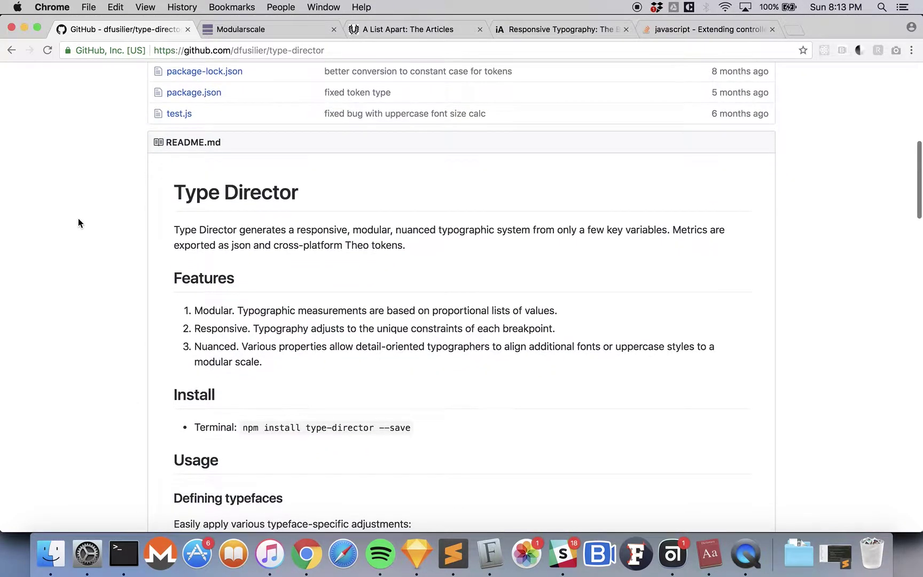
scroll(78, 223, down, 6)
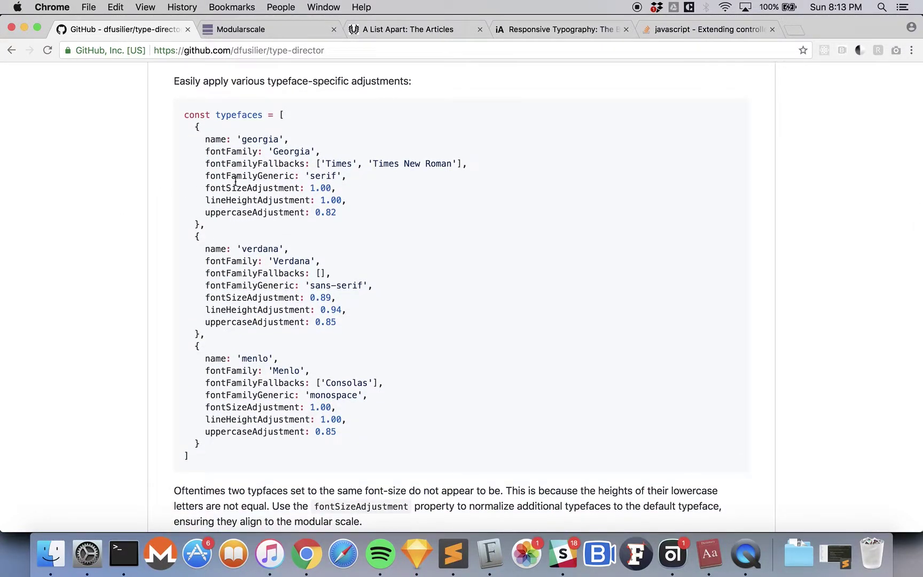
drag(205, 138, 337, 208)
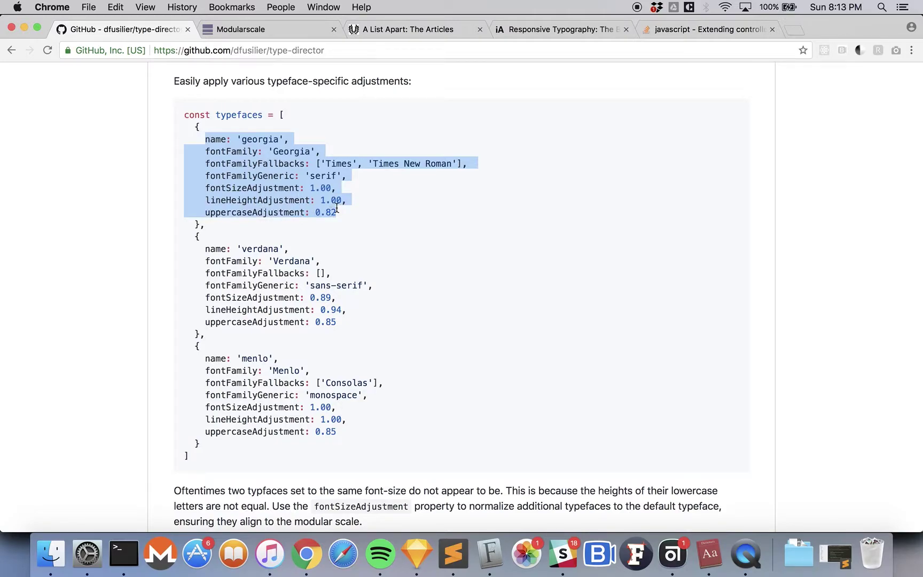
click(337, 209)
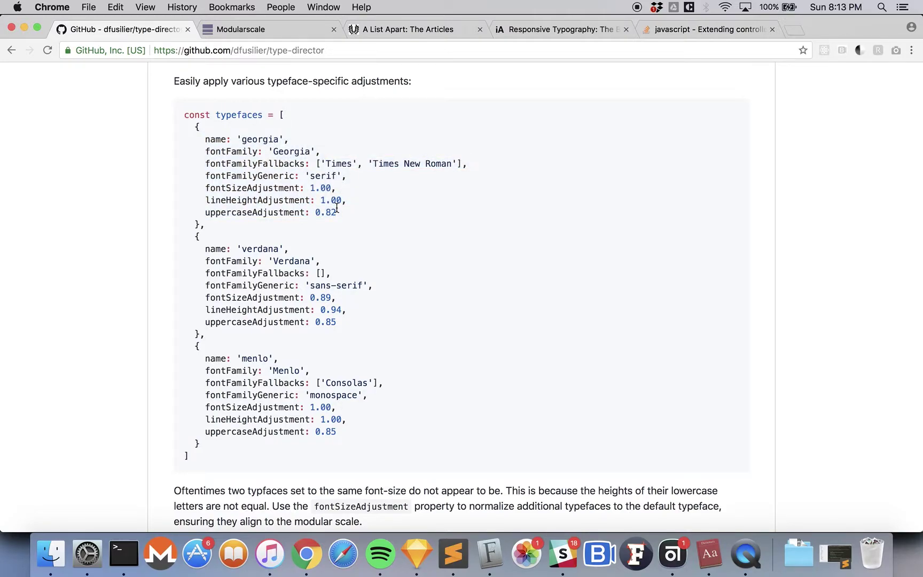